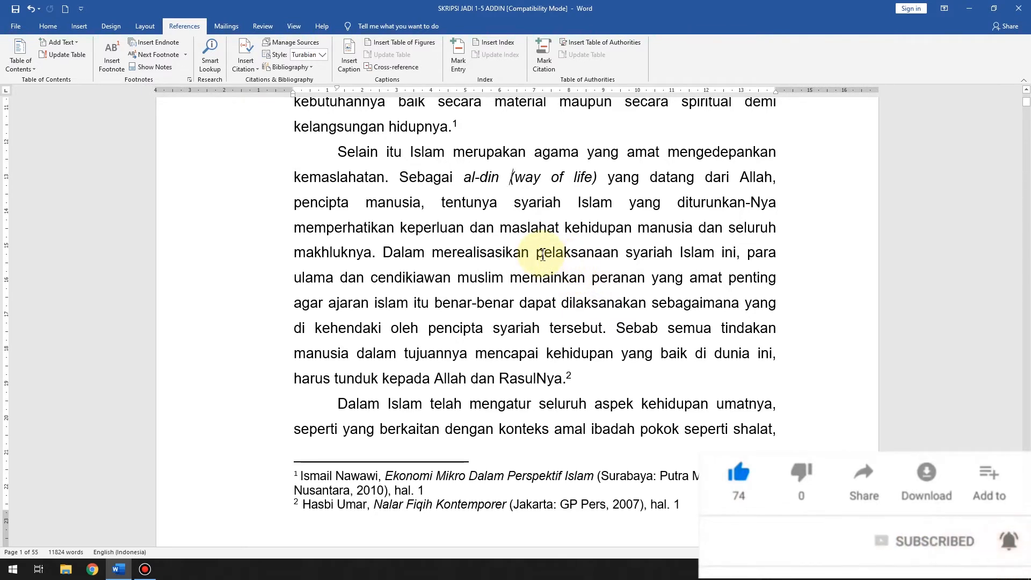
Step: Copy the text of the first two footnotes at the bottom of page 1
scroll(542, 254, up, 2)
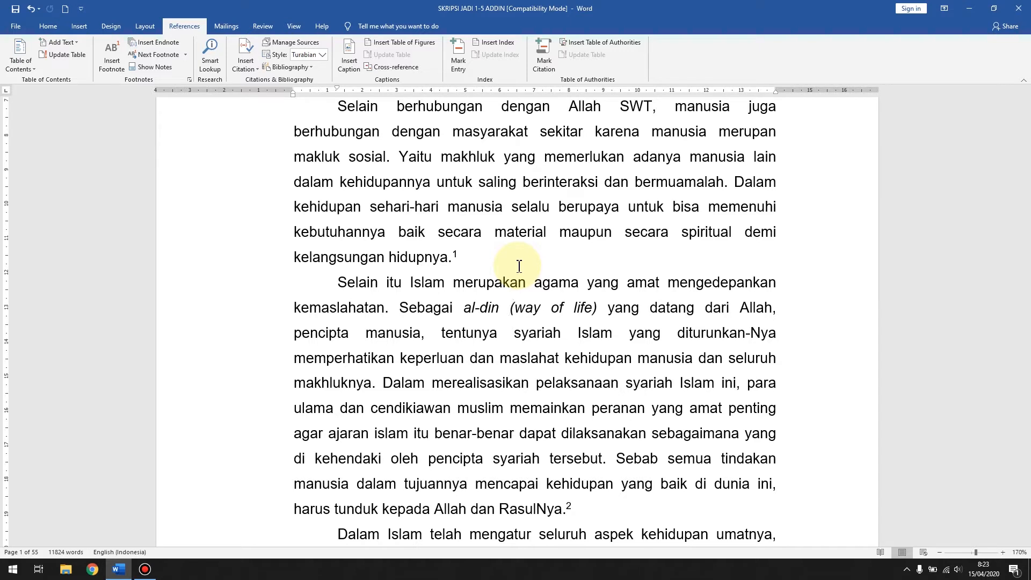
scroll(519, 266, down, 7)
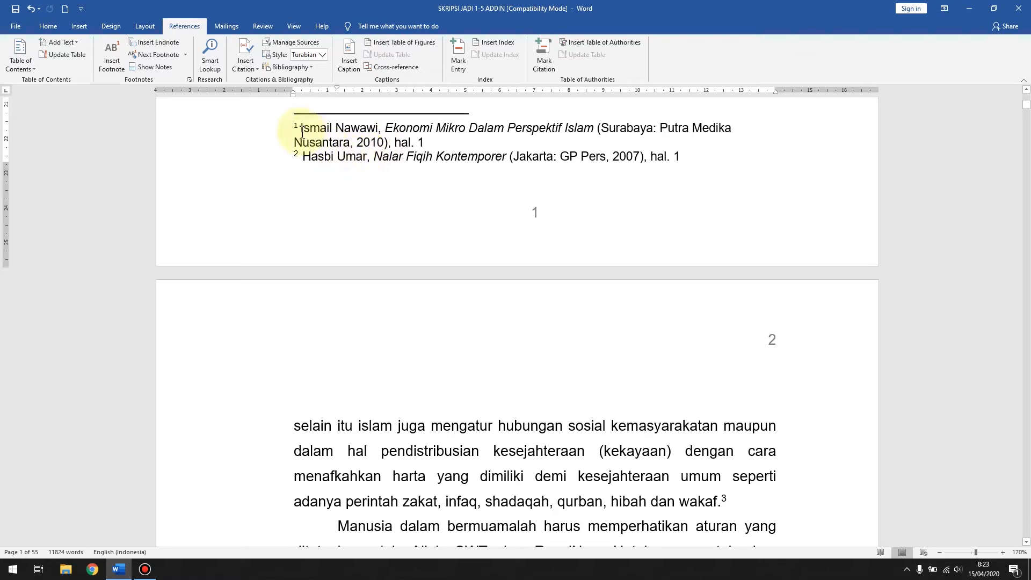
drag(301, 127, 680, 156)
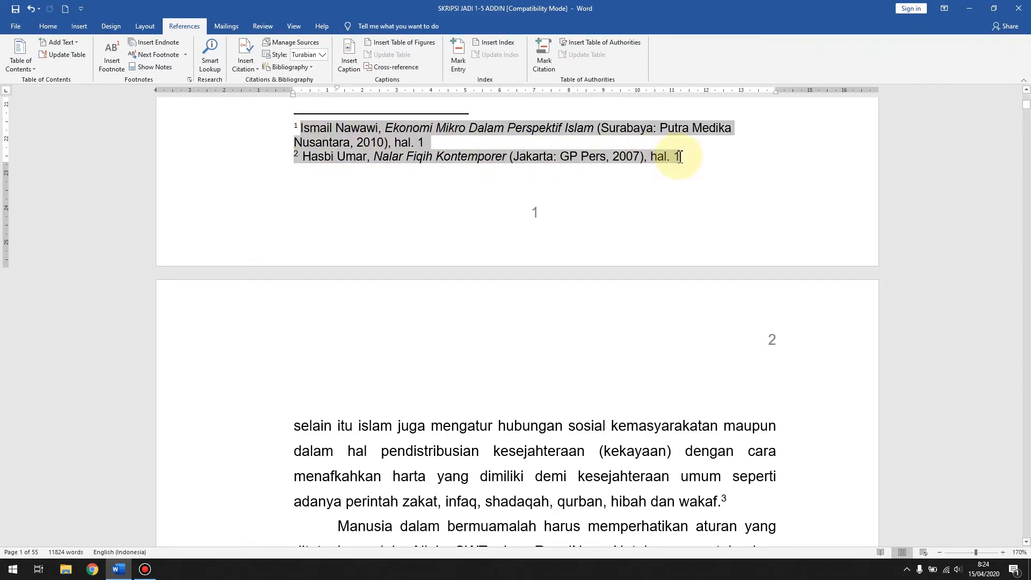
click(680, 157)
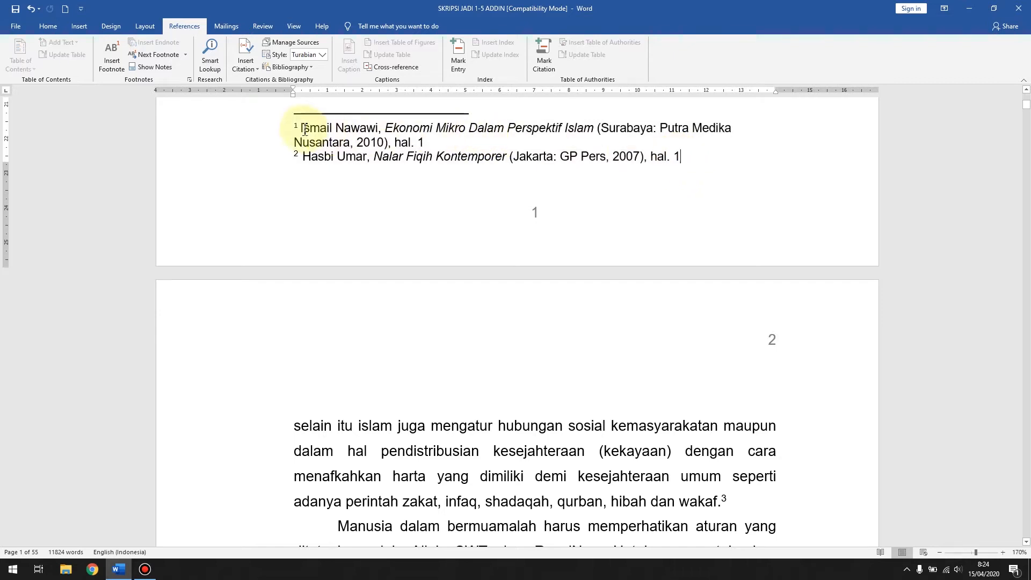
drag(303, 128, 683, 161)
right_click(442, 131)
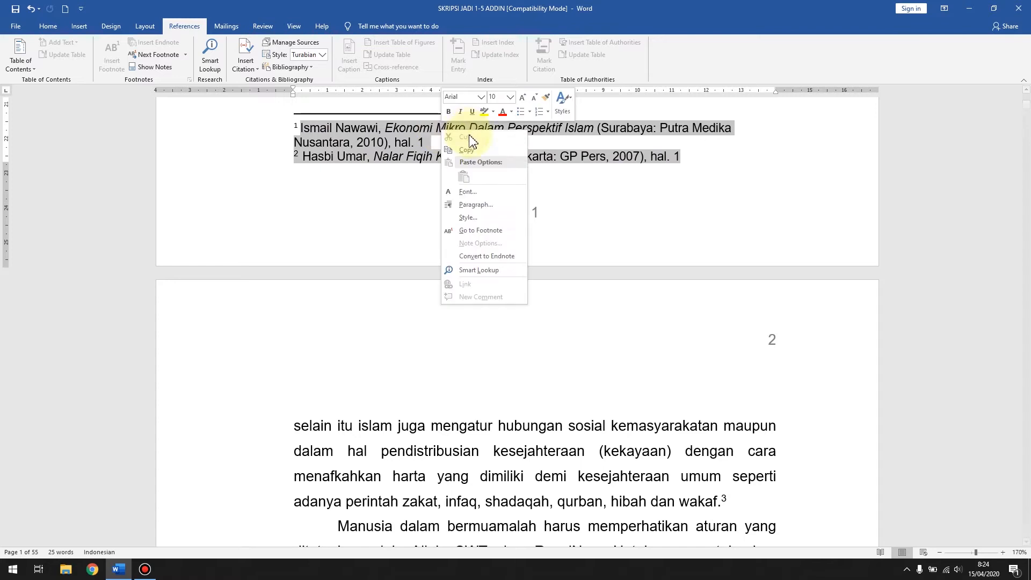
click(471, 152)
click(576, 216)
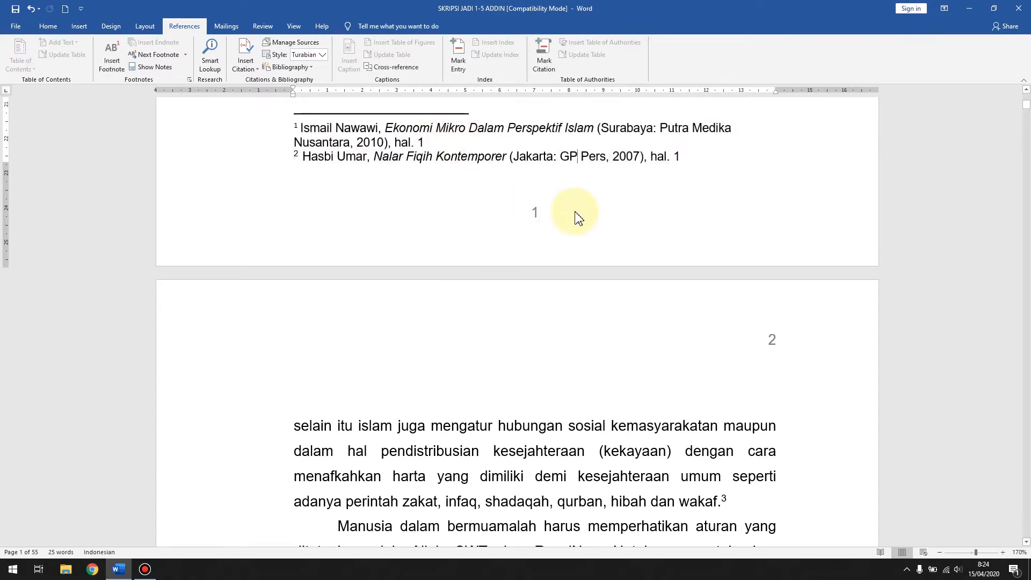
Step: Add a new page at the end of the document and enter the heading "Daftar Pustaka" on it
key(ctrl+End)
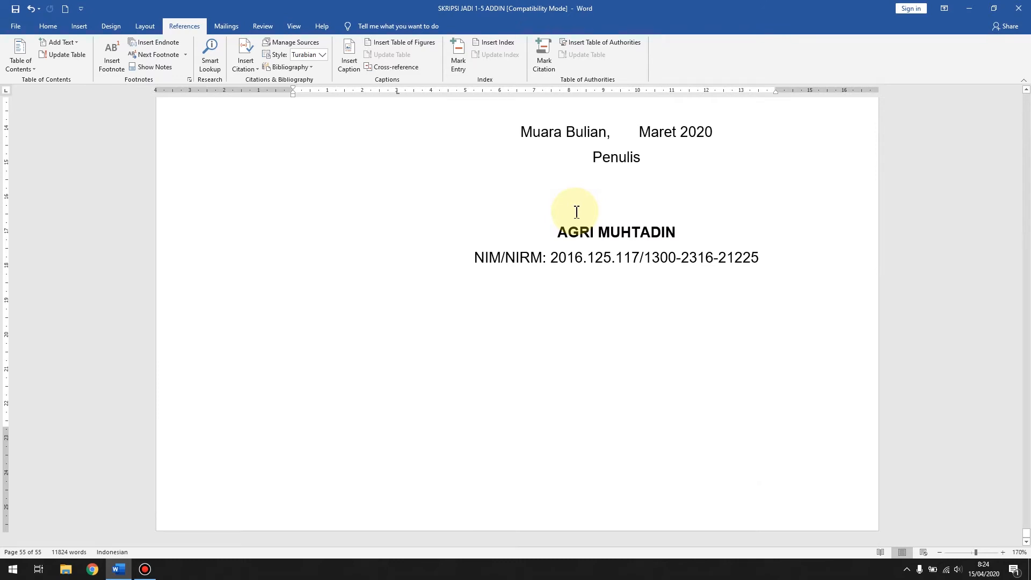
key(ctrl+Return)
scroll(575, 212, down, 3)
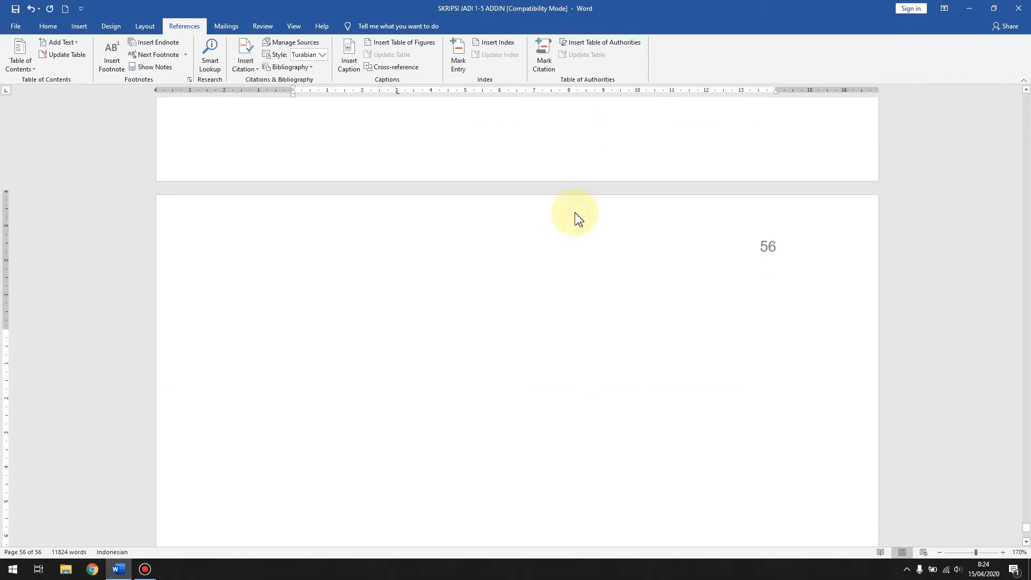
text(Daftar Pusta)
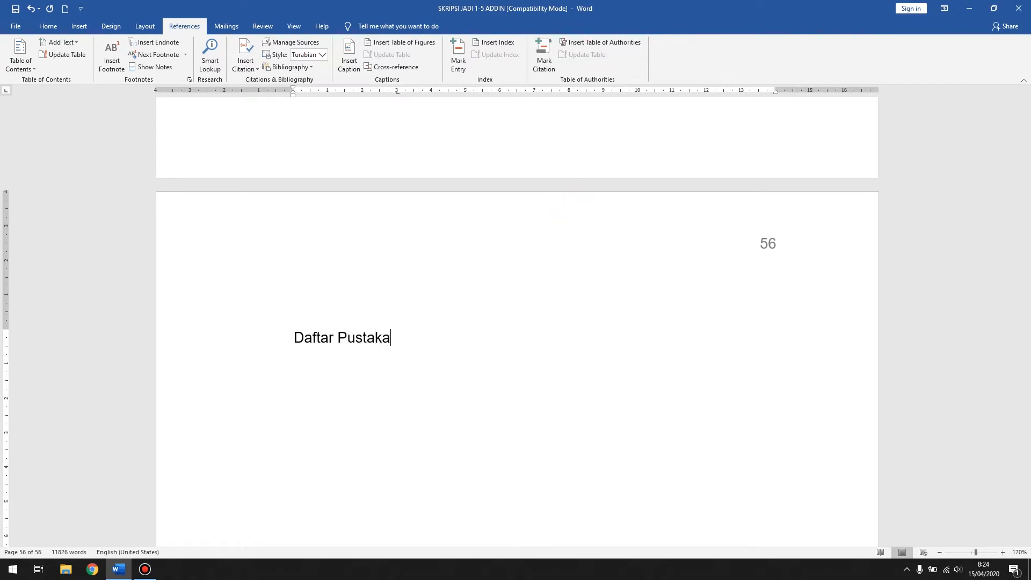
text(ka)
key(Return)
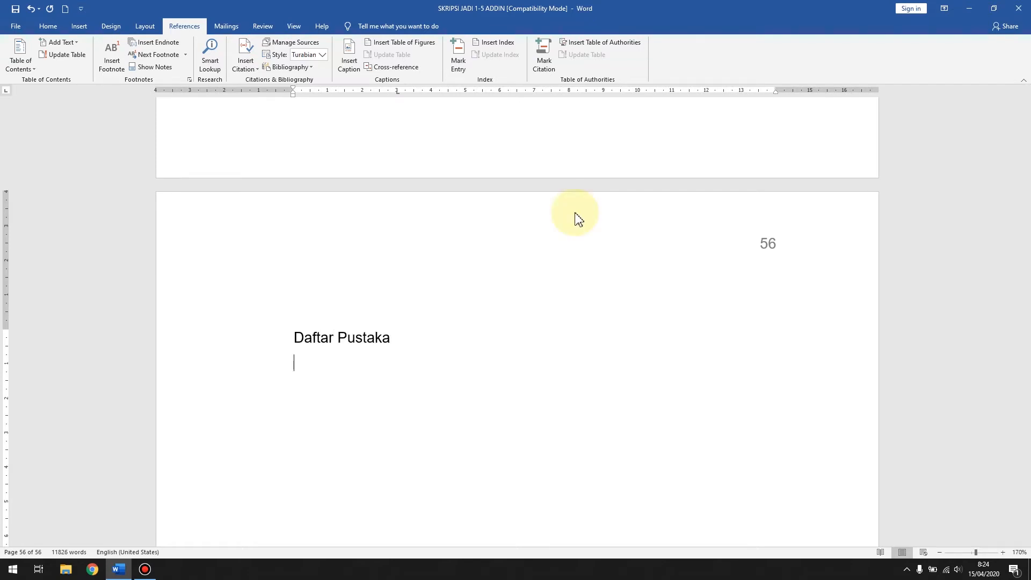
Step: Paste the copied footnotes below the Daftar Pustaka heading and set their font size to 12
key(ctrl+v)
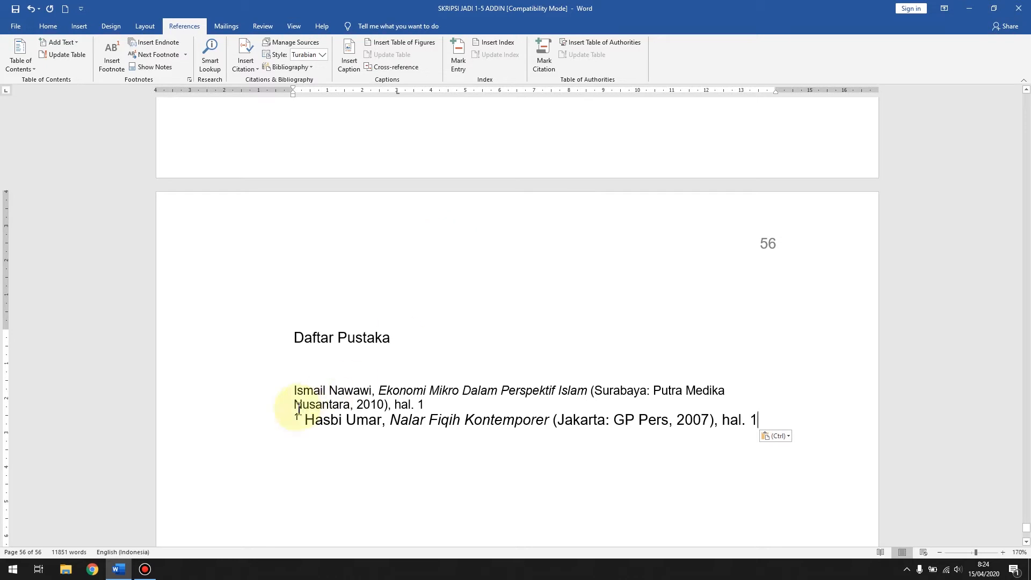
drag(280, 401, 288, 421)
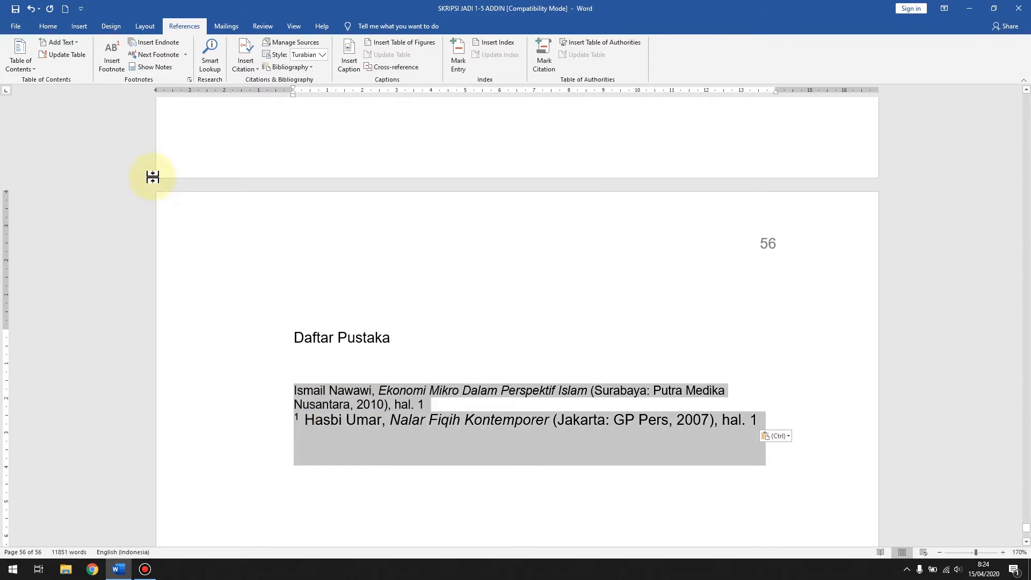
click(48, 26)
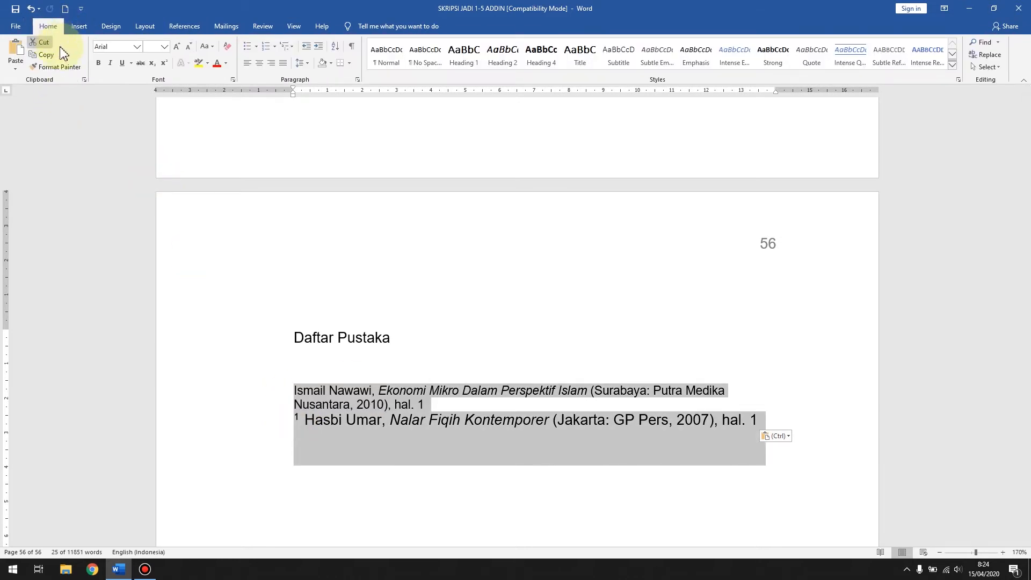
click(164, 46)
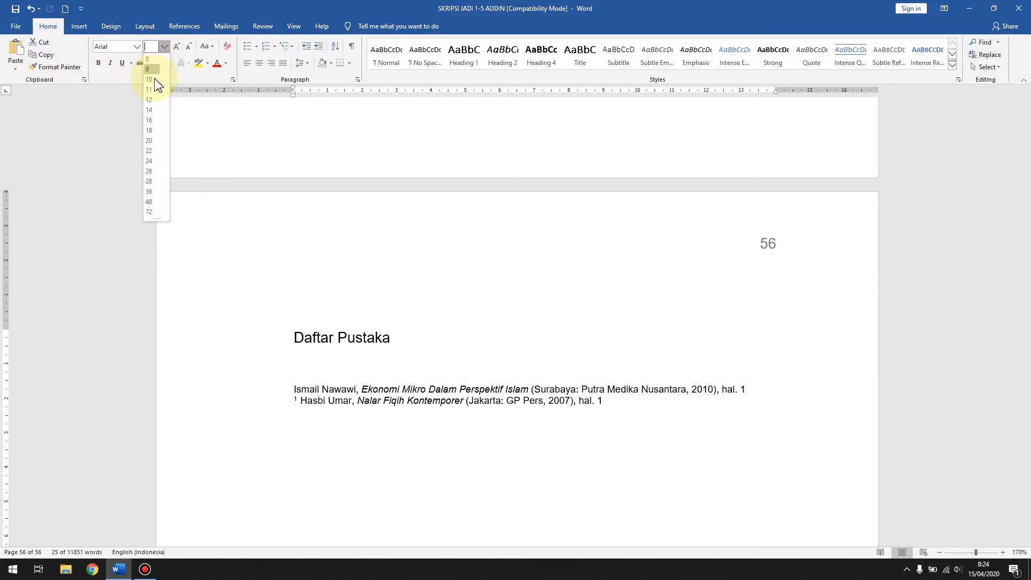
click(155, 103)
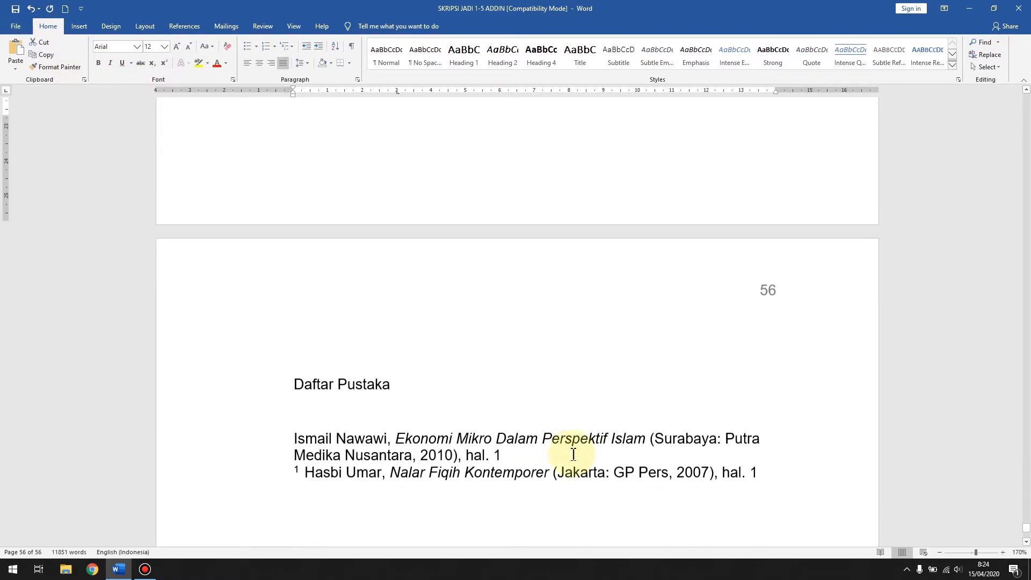
Step: In the "Ekonomi Mikro Dalam Perspektif Islam" entry, put periods after the author, title and publisher and remove the opening parenthesis
click(654, 401)
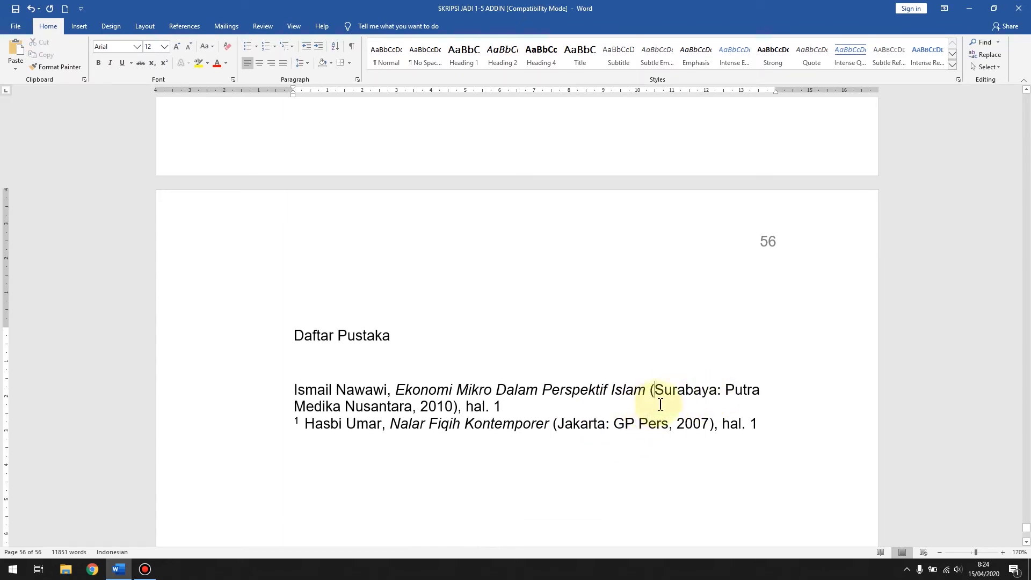
key(BackSpace)
key(BackSpace)
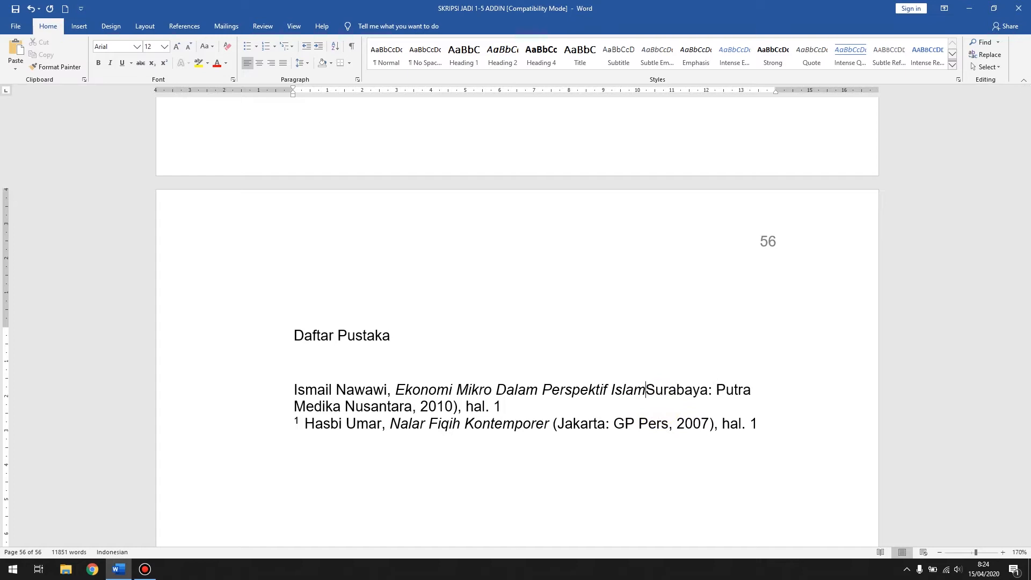
text(.)
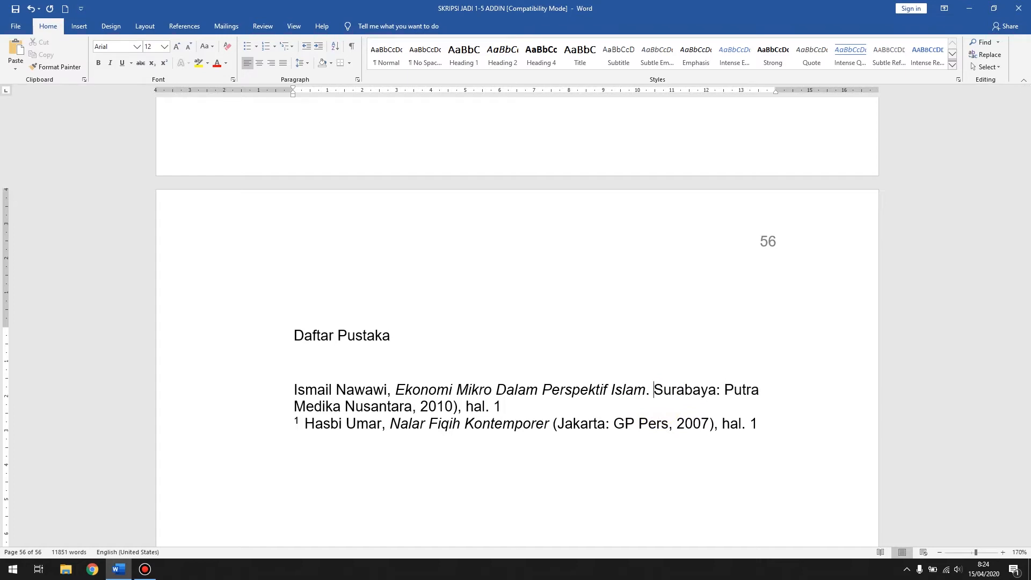
click(391, 388)
key(BackSpace)
text(.)
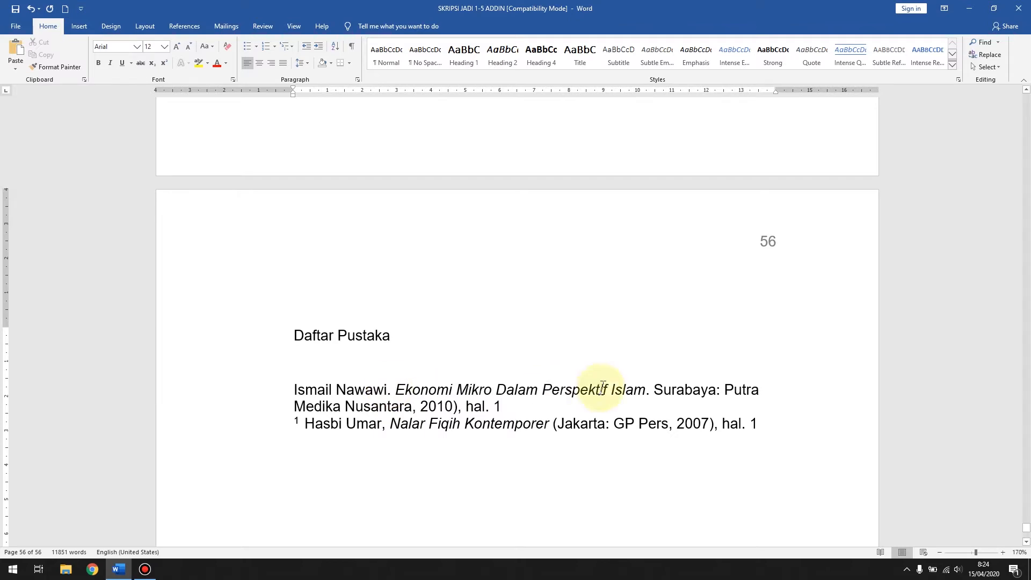
click(418, 408)
key(BackSpace)
text(.)
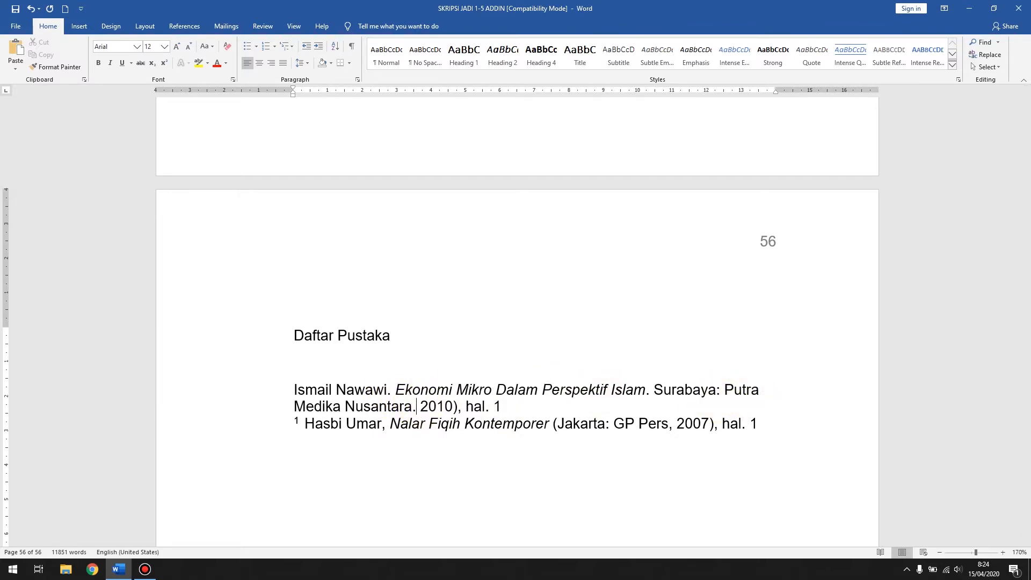
Step: Delete the closing parenthesis and page reference after 2010, and the superscript number starting the second entry
click(459, 408)
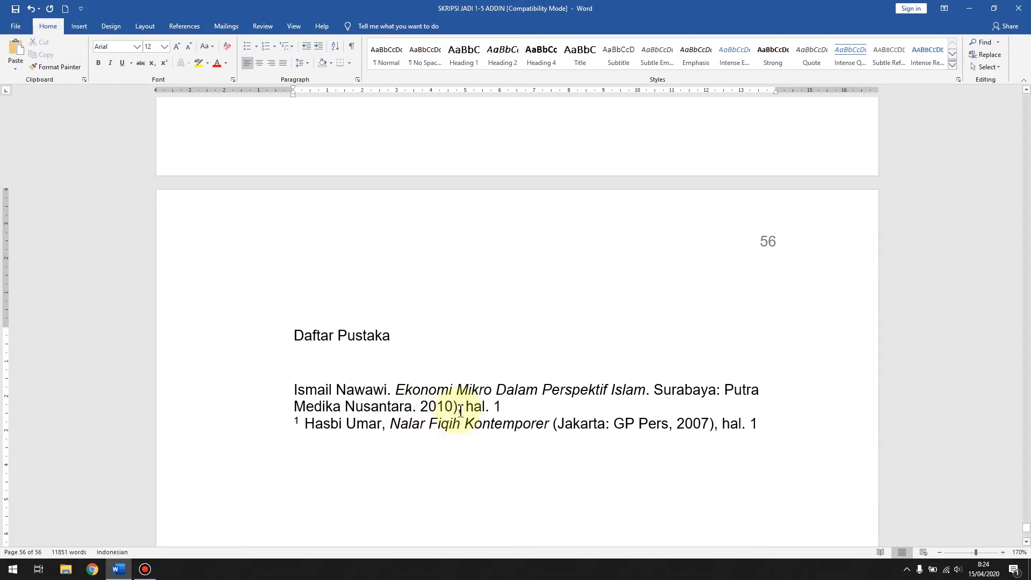
key(BackSpace)
key(Delete)
key(Delete)
key(Delete)
key(Delete)
key(Delete)
key(Delete)
key(Delete)
key(Delete)
key(Delete)
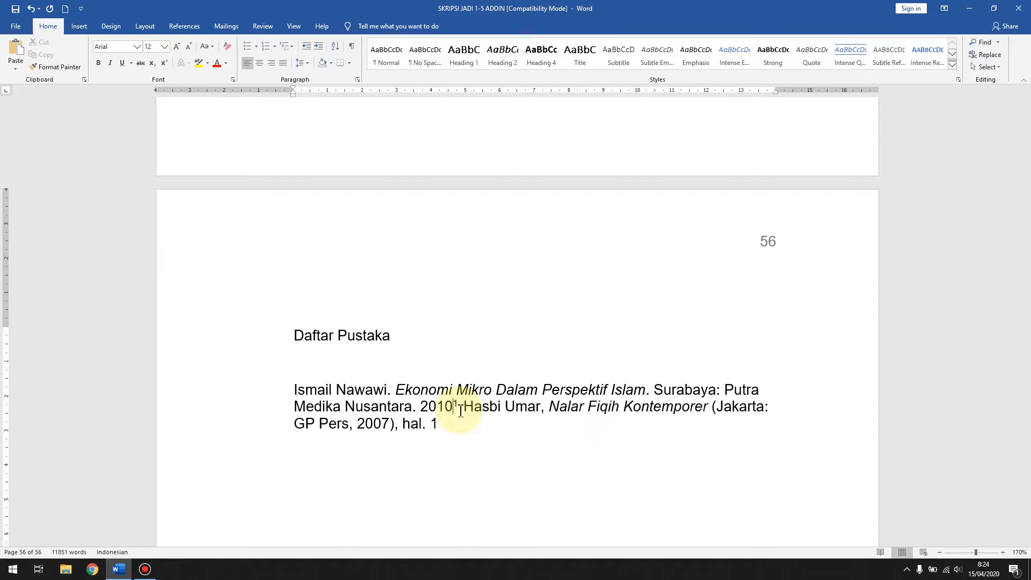
key(Return)
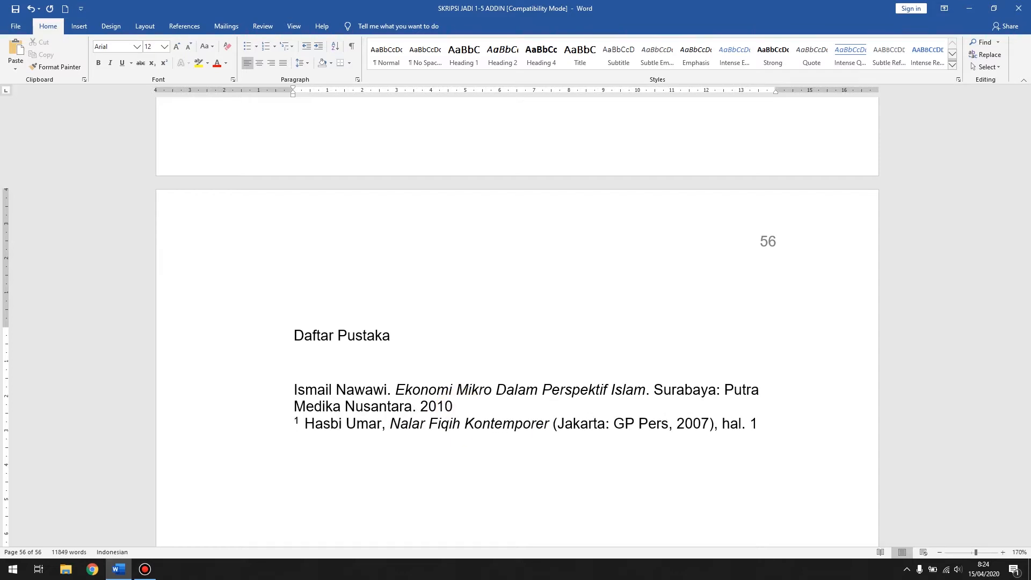
key(Delete)
key(Delete)
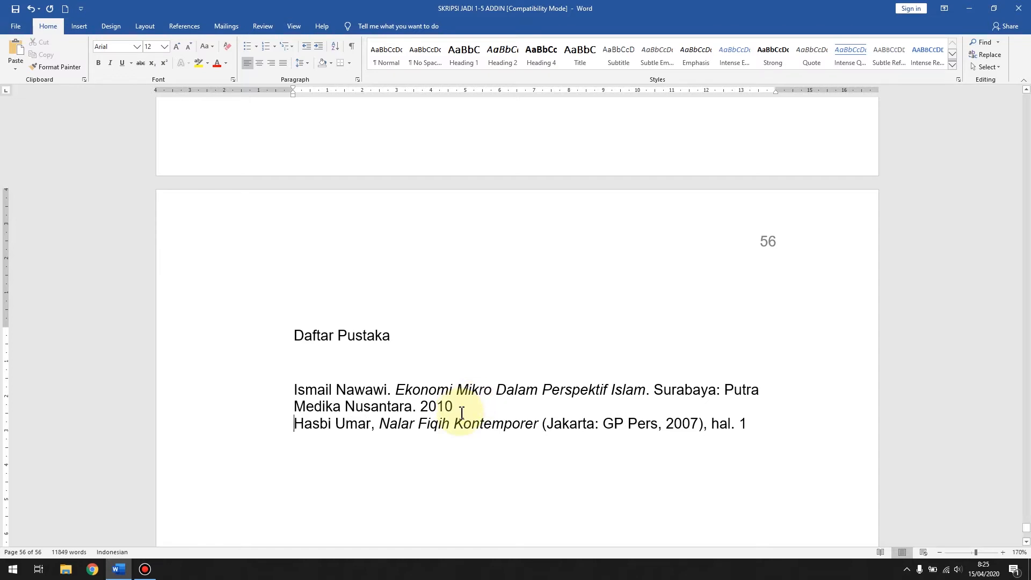
Step: In the "Nalar Fiqih Kontemporer" entry, put periods after the author, title and publisher and remove the opening parenthesis
click(372, 426)
text(.)
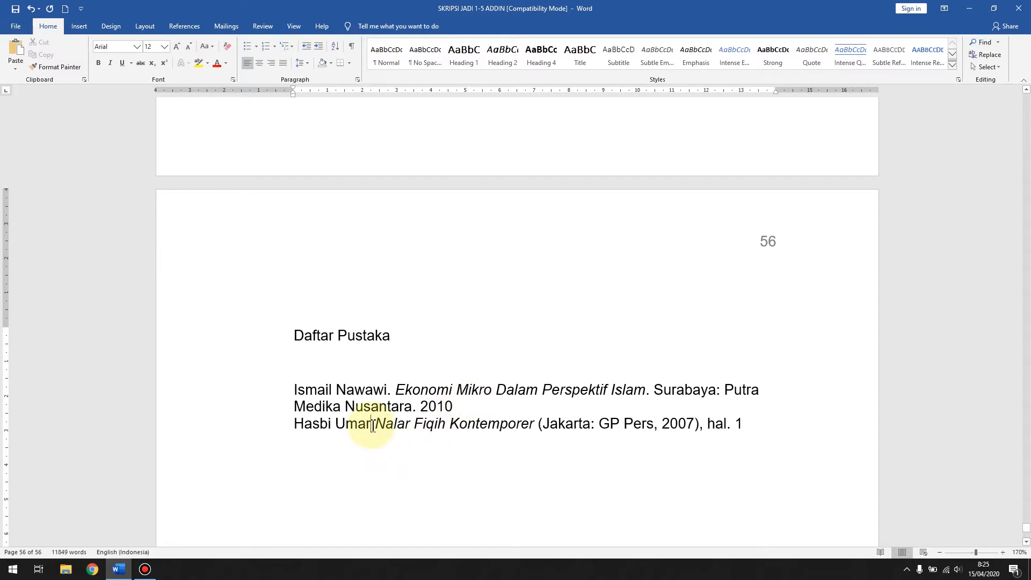
click(540, 422)
text(.)
key(Delete)
key(Delete)
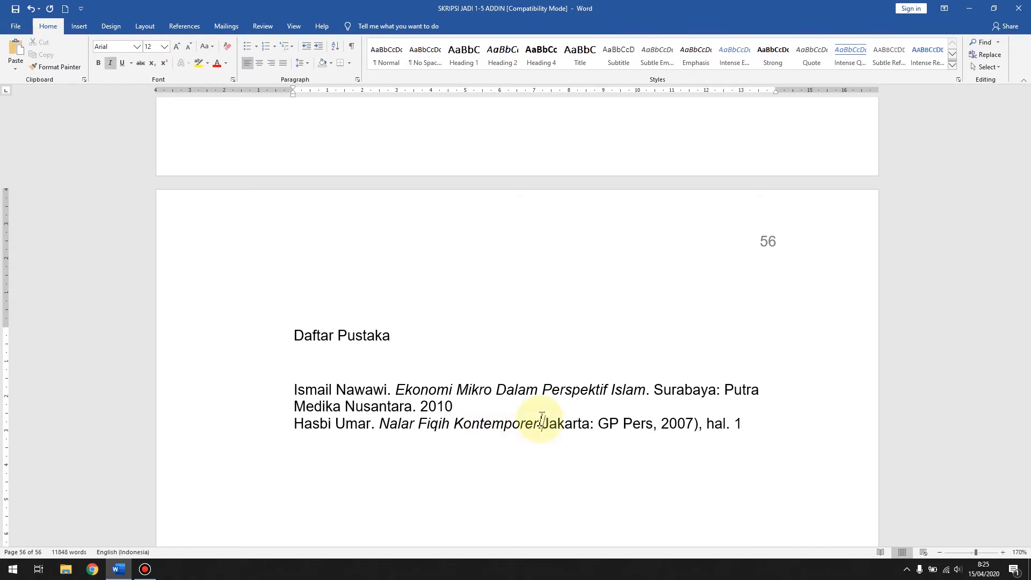
click(663, 424)
key(BackSpace)
text(.)
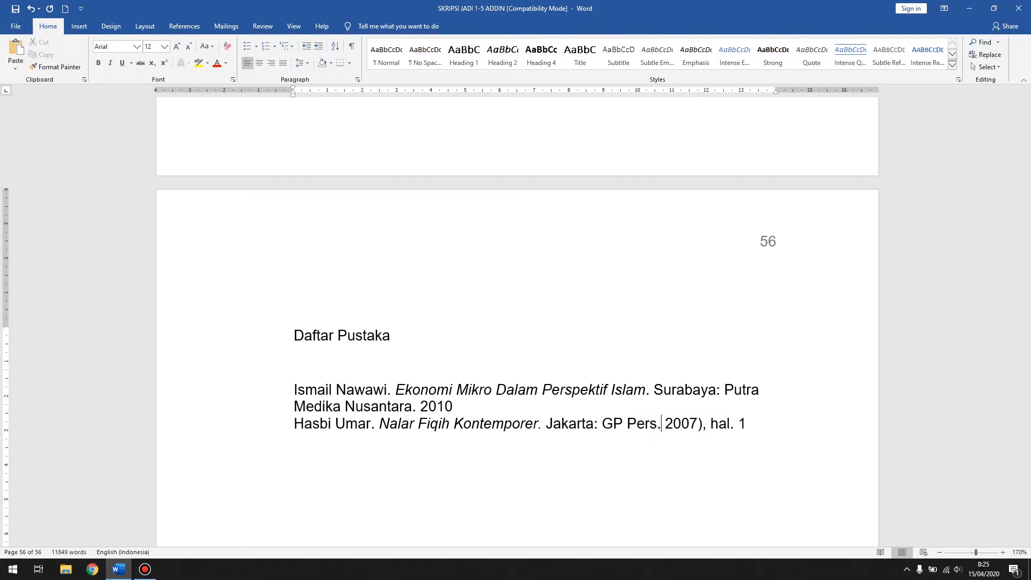
Step: Delete the closing parenthesis, comma and page reference after 2007 in the second entry
click(699, 424)
key(Delete)
key(Delete)
key(Delete)
key(Delete)
key(Delete)
key(Delete)
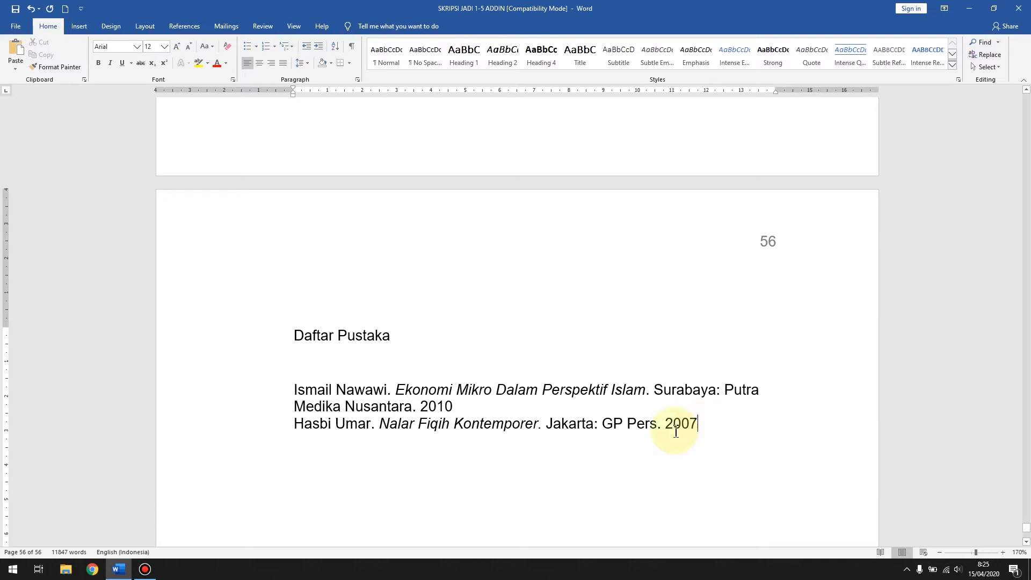
Step: Center the "Daftar Pustaka" heading on the page
scroll(473, 403, down, 2)
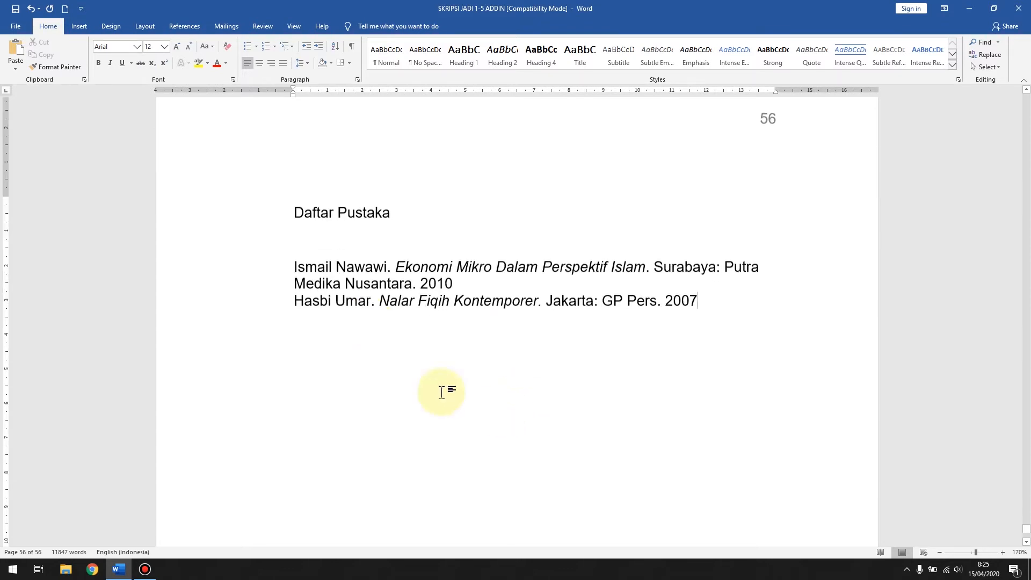
click(264, 205)
click(260, 63)
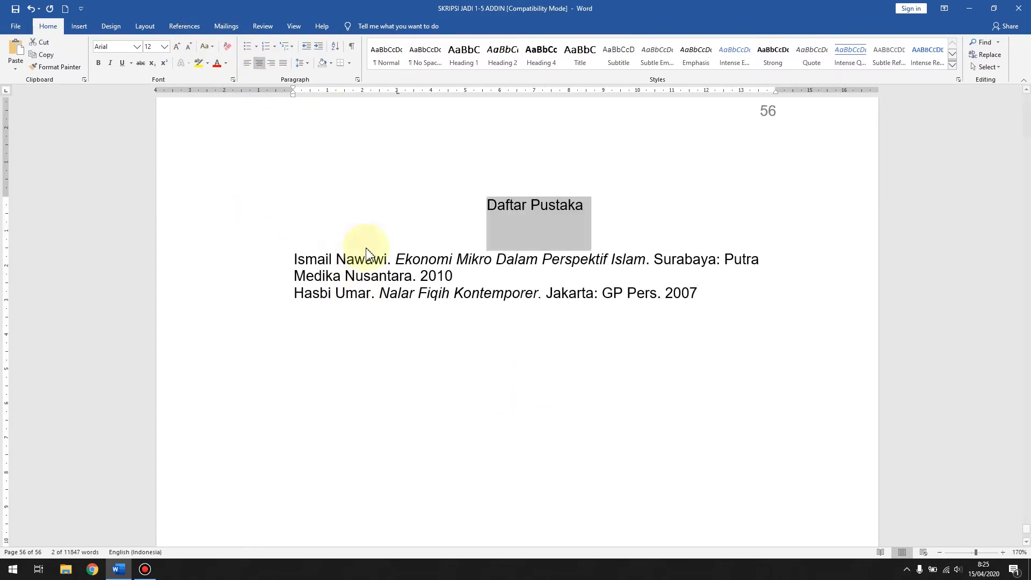
click(486, 277)
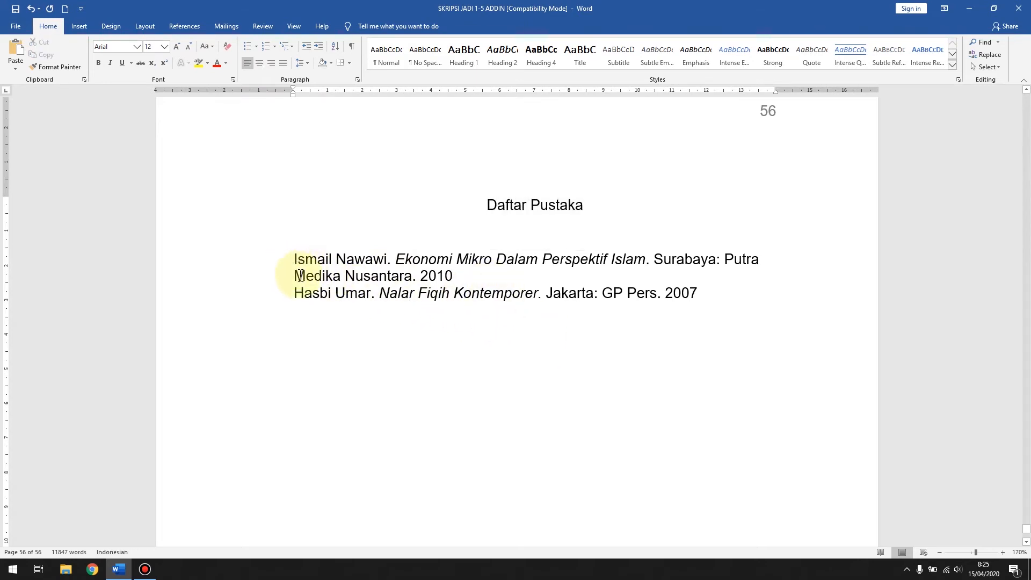
Step: Apply a 1.27 cm hanging indent to the first bibliography entry, "Ekonomi Mikro Dalam Perspektif Islam"
drag(272, 266, 269, 278)
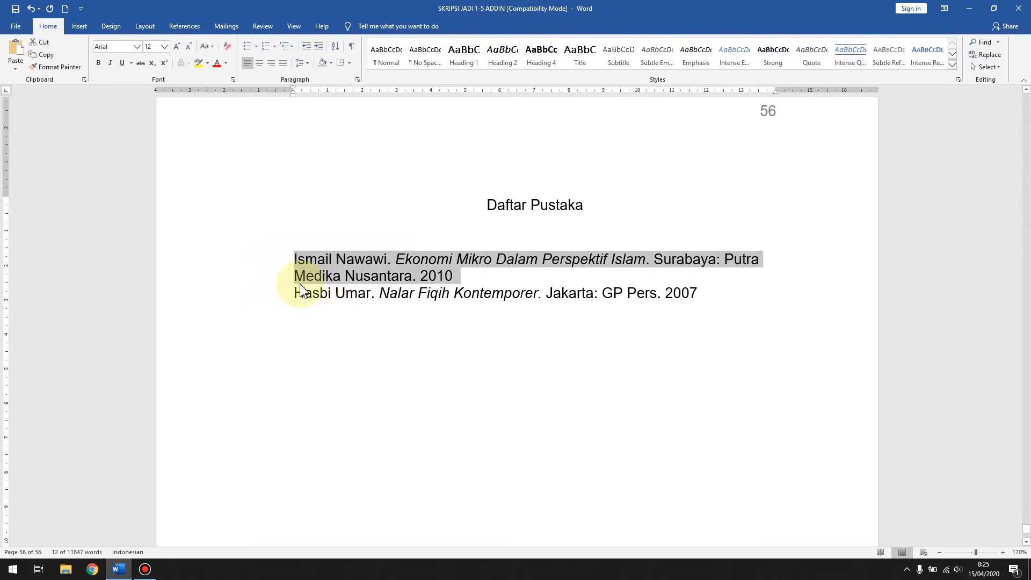
right_click(349, 277)
click(380, 343)
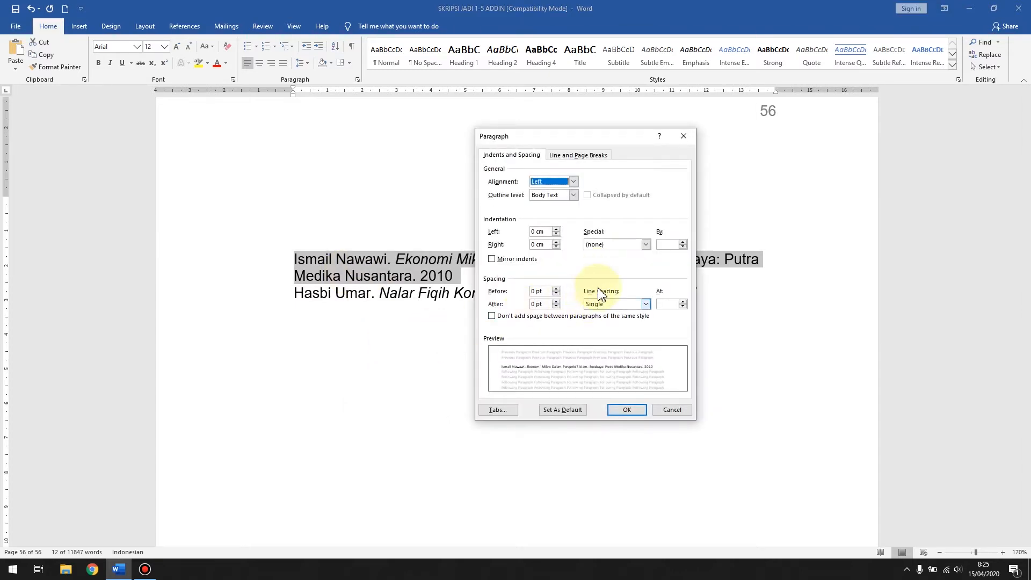
click(596, 245)
click(609, 269)
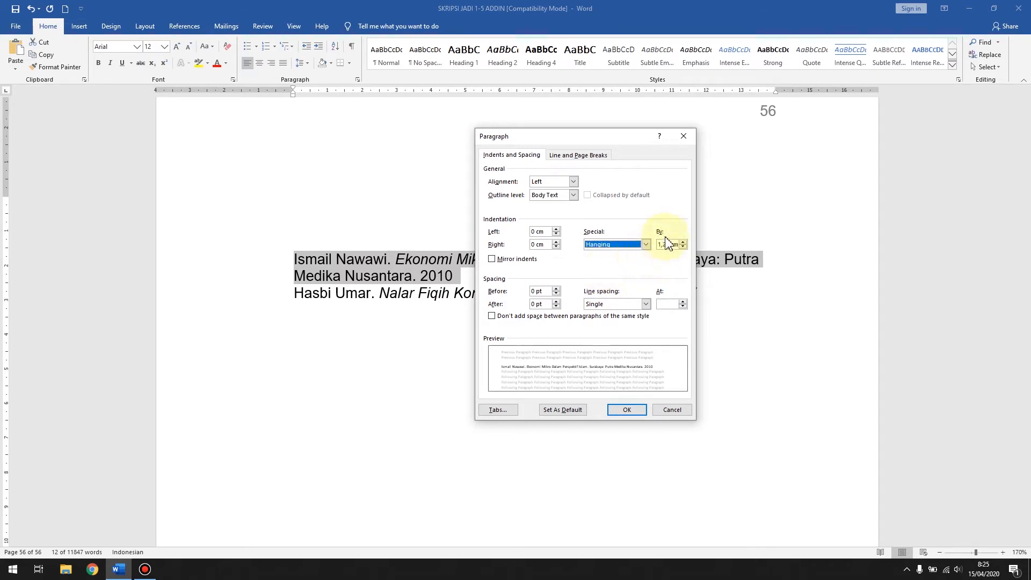
click(645, 245)
click(626, 261)
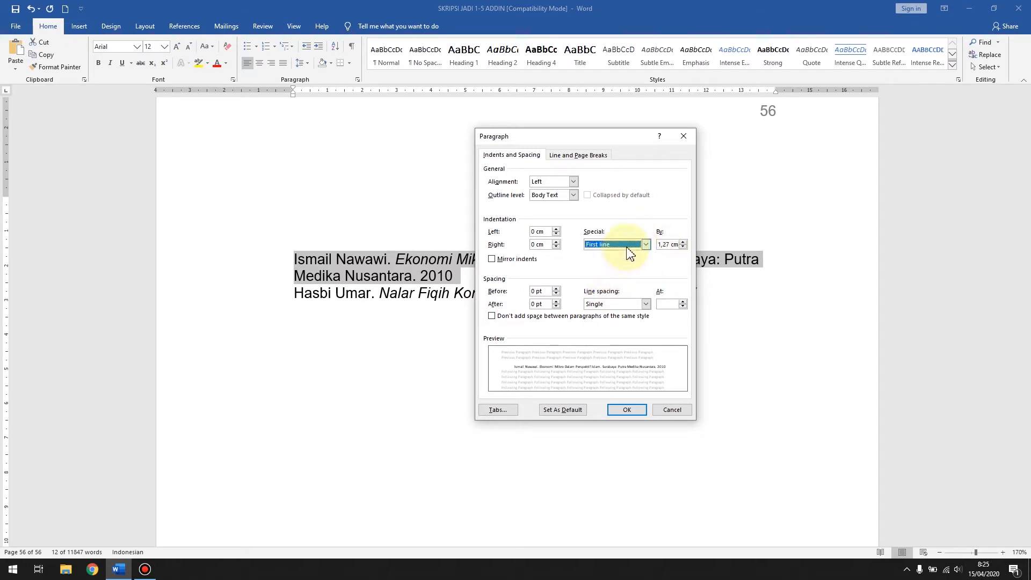
click(627, 245)
click(612, 268)
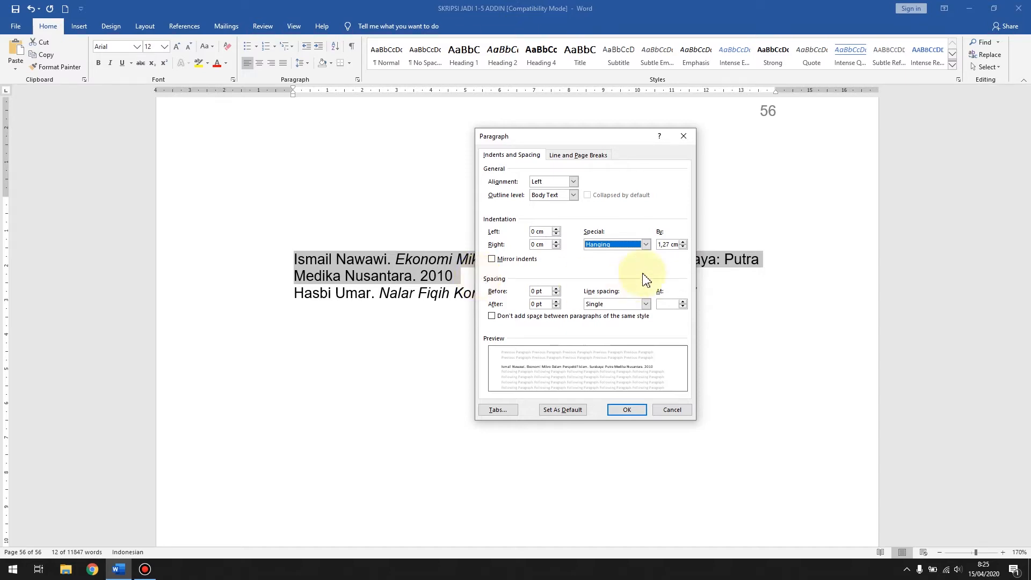
click(627, 411)
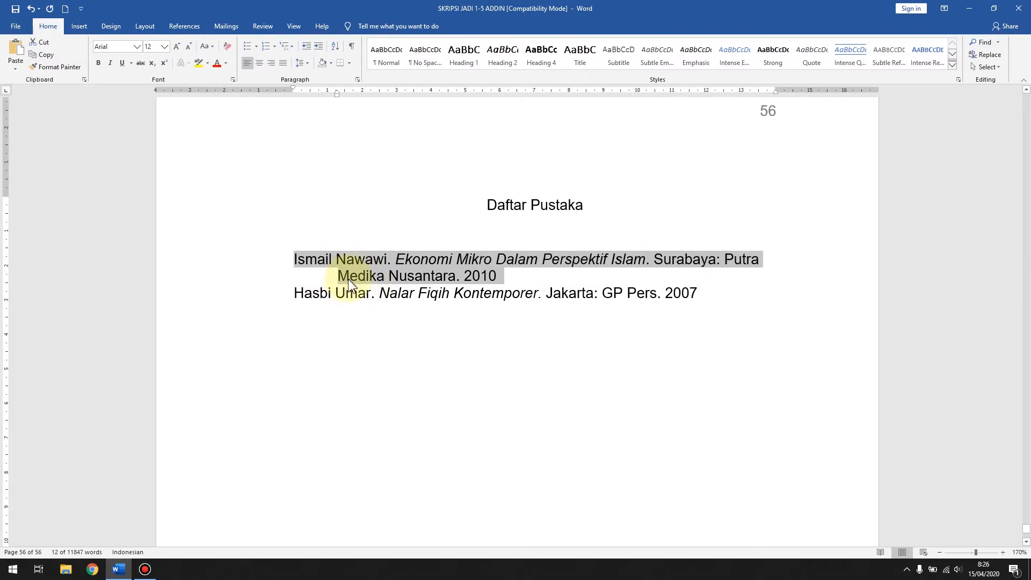
click(305, 267)
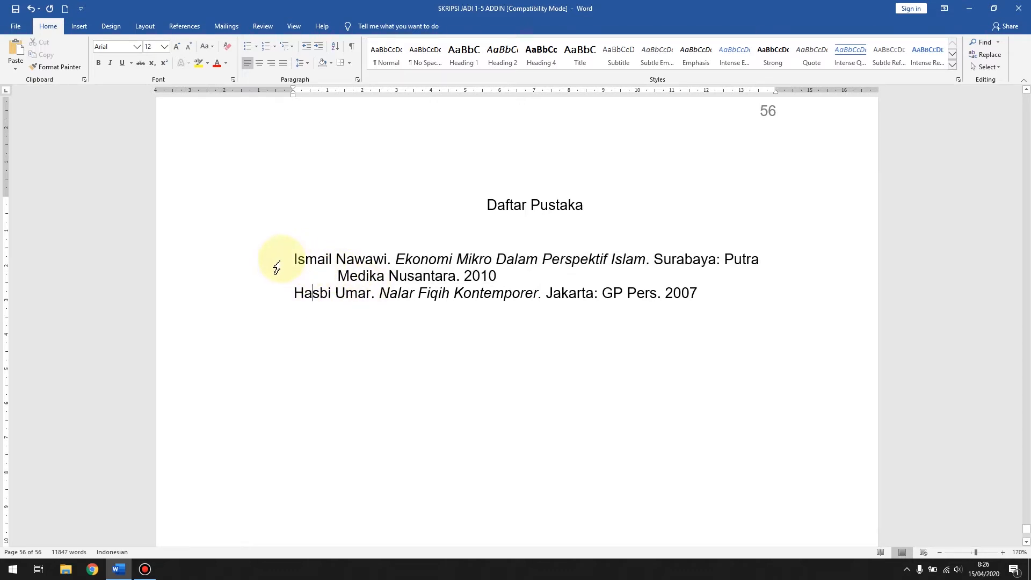
drag(276, 267, 274, 280)
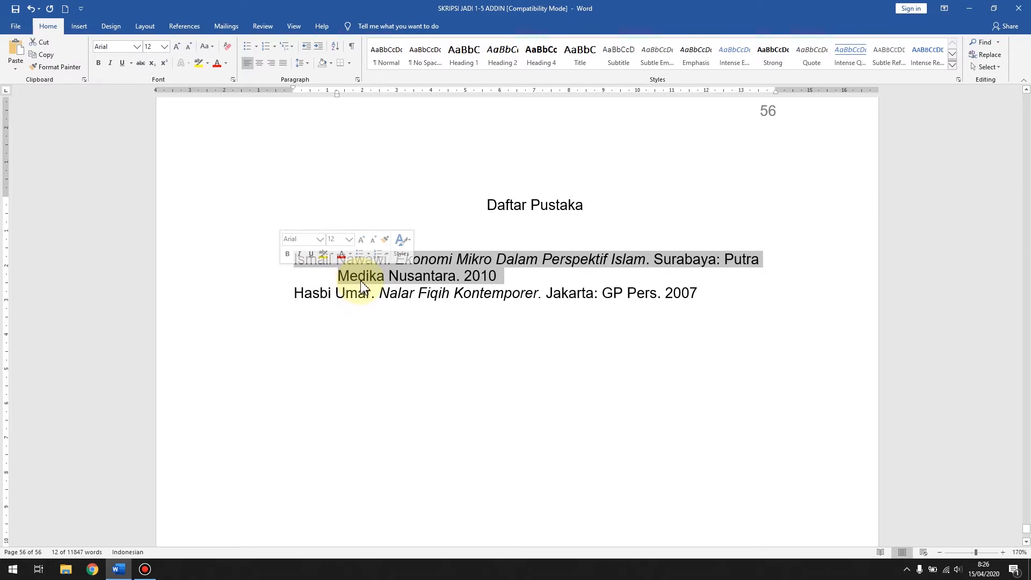
click(346, 260)
click(260, 268)
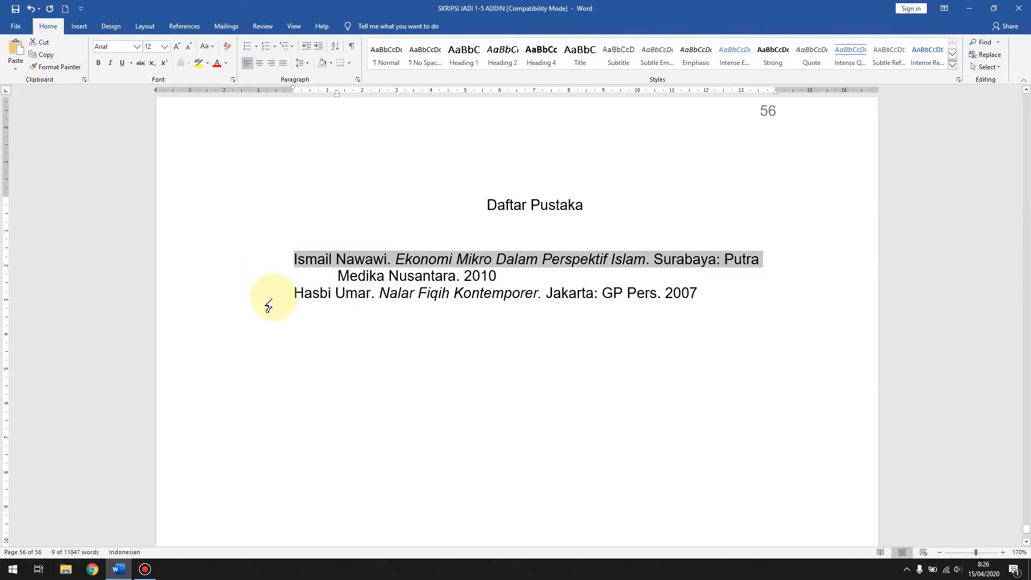
click(267, 293)
click(296, 280)
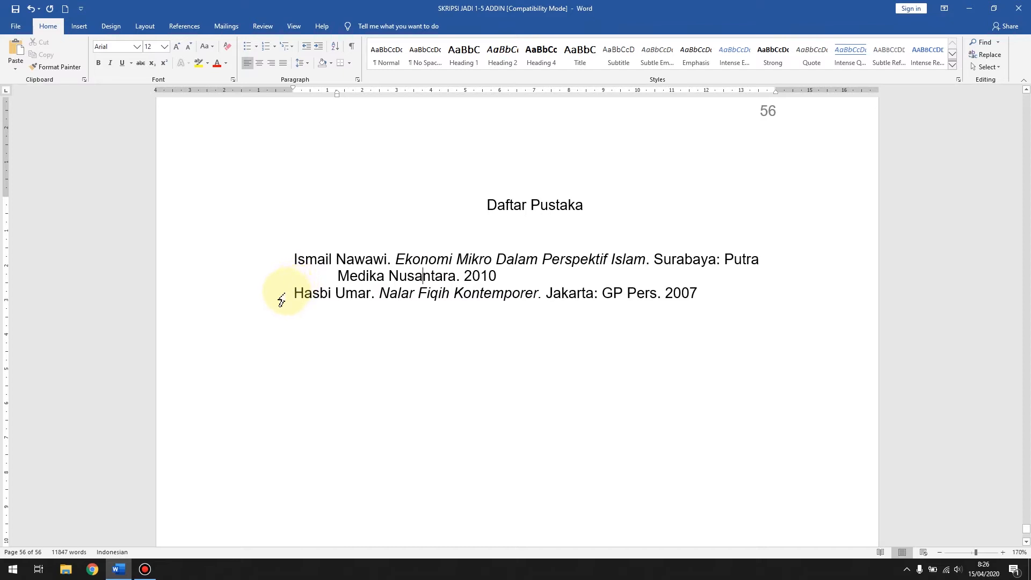
click(272, 268)
Step: Try separating the two bibliography entries with an empty paragraph, then remove it
click(497, 275)
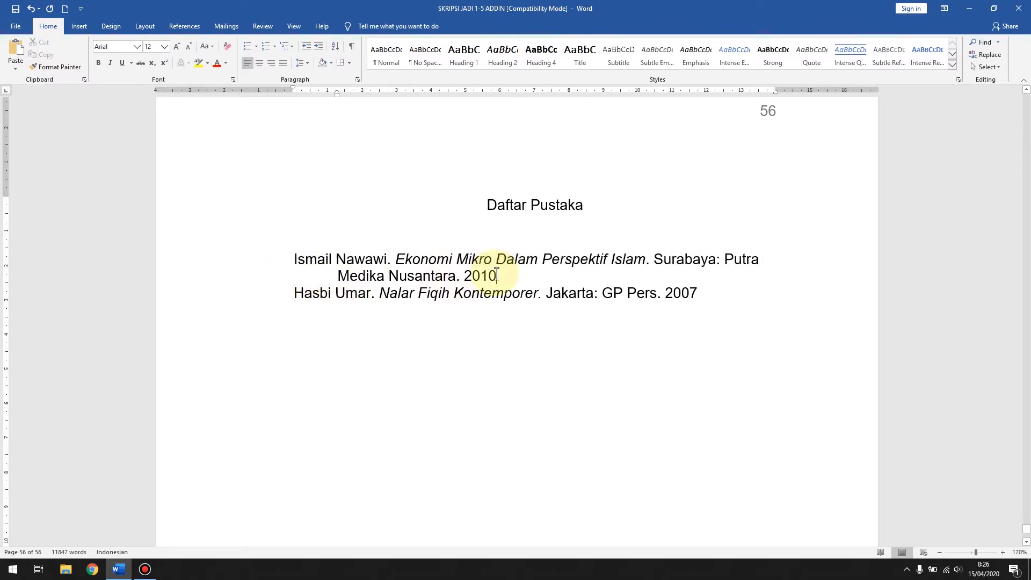
key(Return)
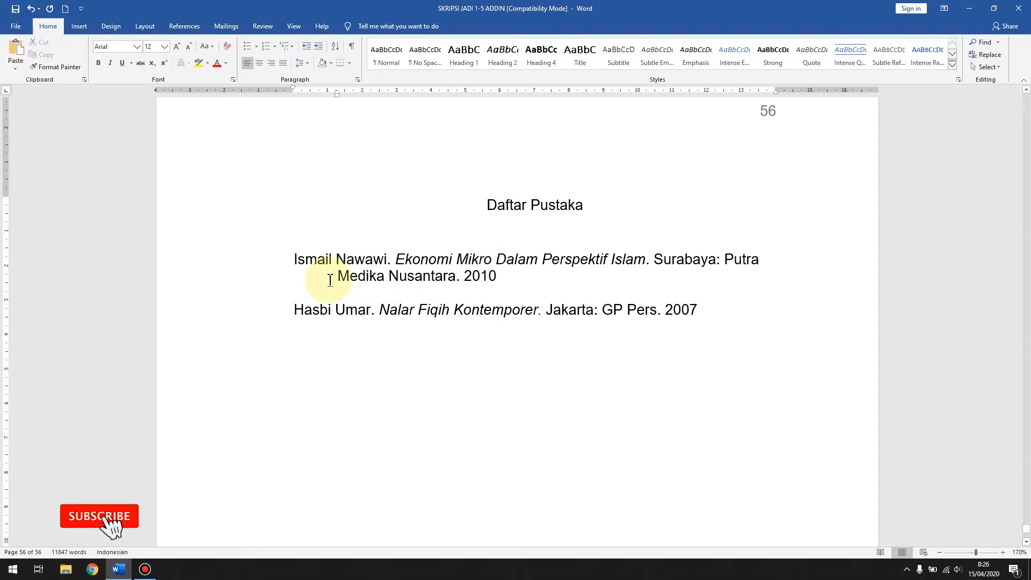
click(253, 301)
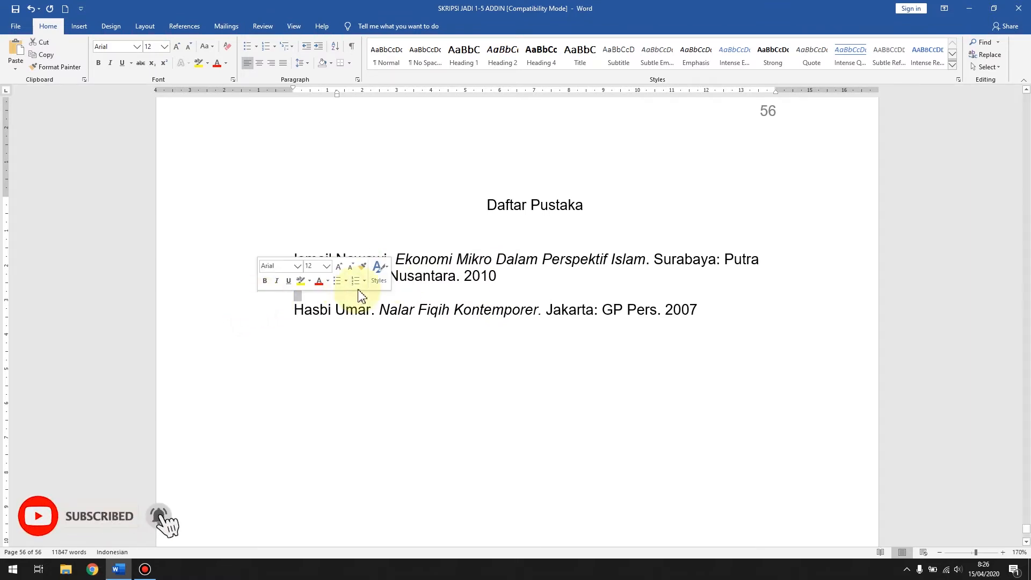
click(428, 292)
key(BackSpace)
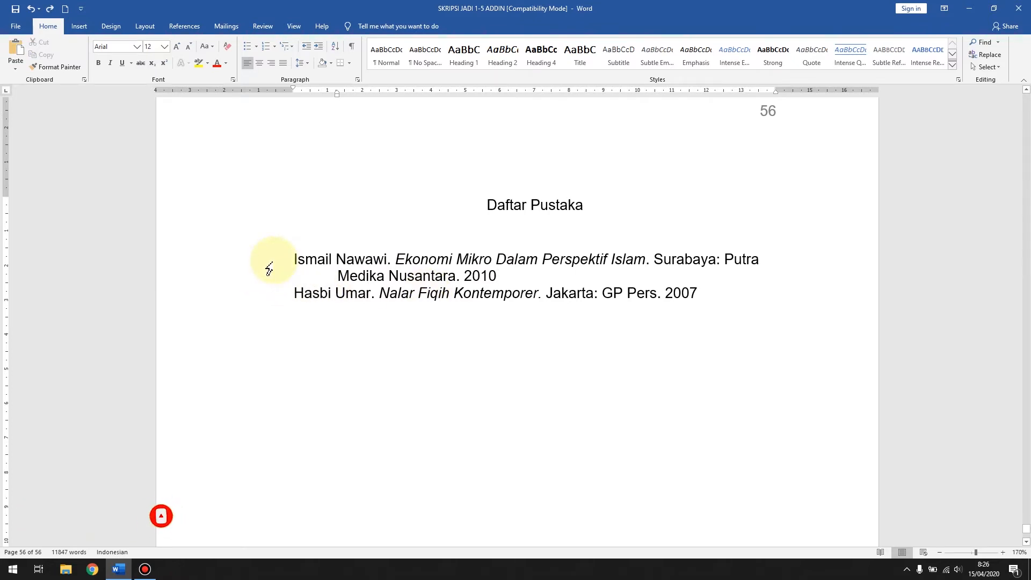
Step: Set the paragraph spacing after both bibliography entries to 12 pt
drag(270, 269, 233, 313)
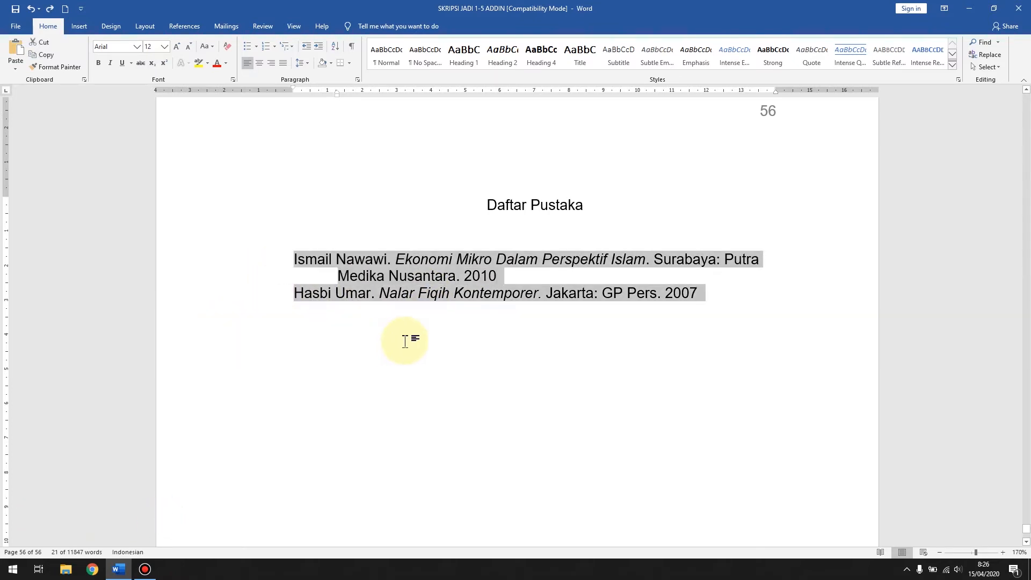
right_click(363, 281)
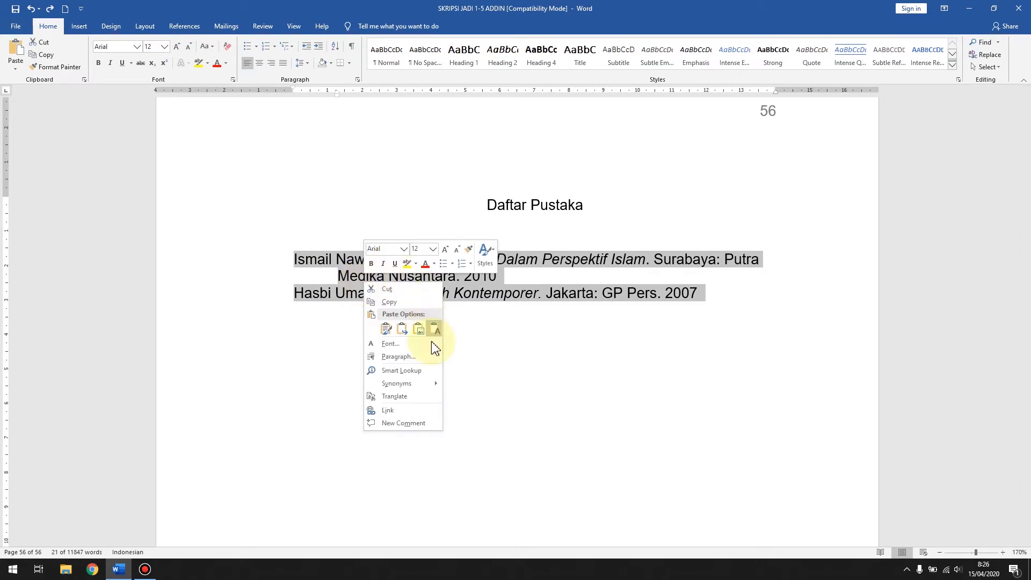
click(424, 357)
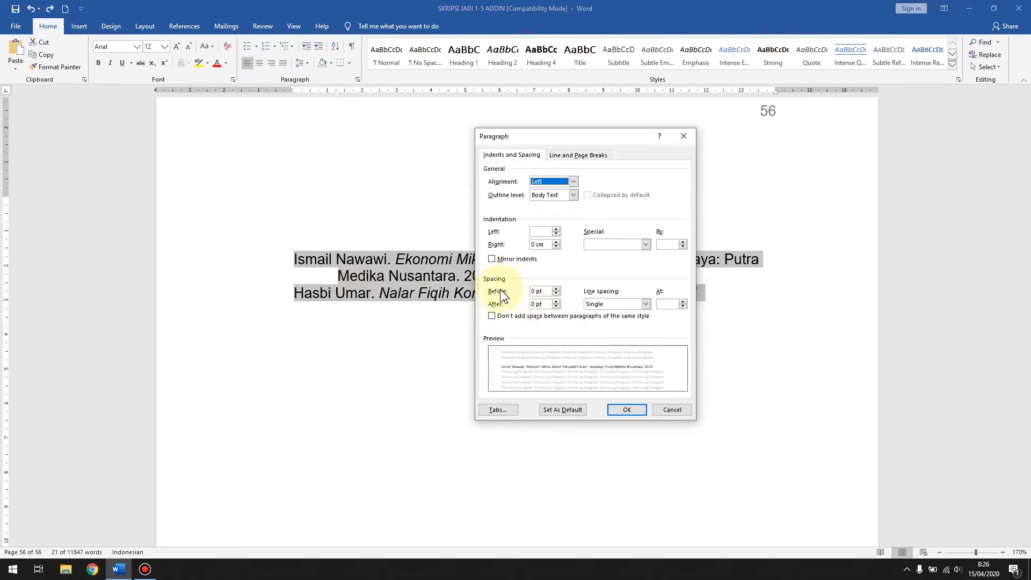
click(556, 301)
click(557, 302)
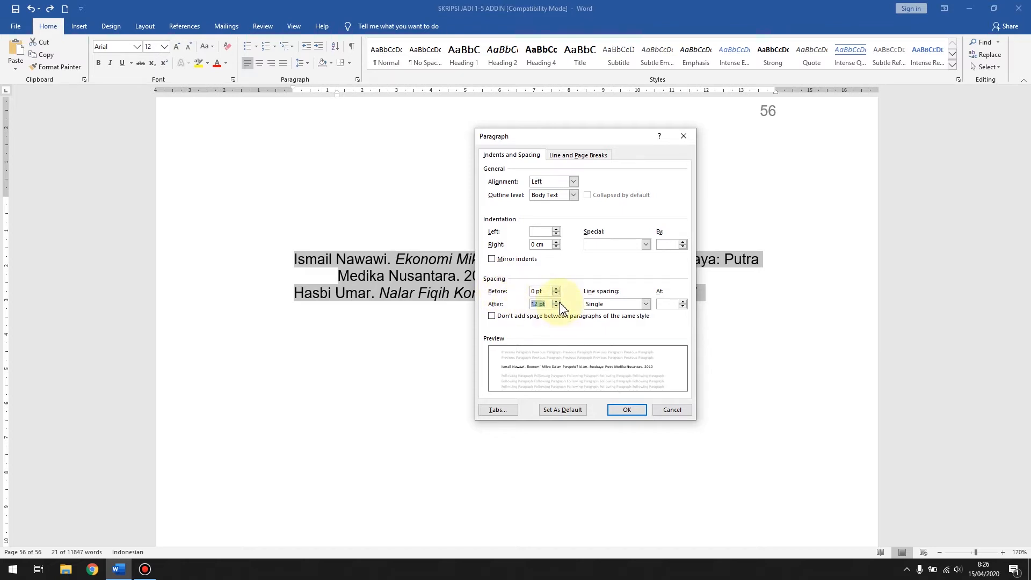
click(626, 410)
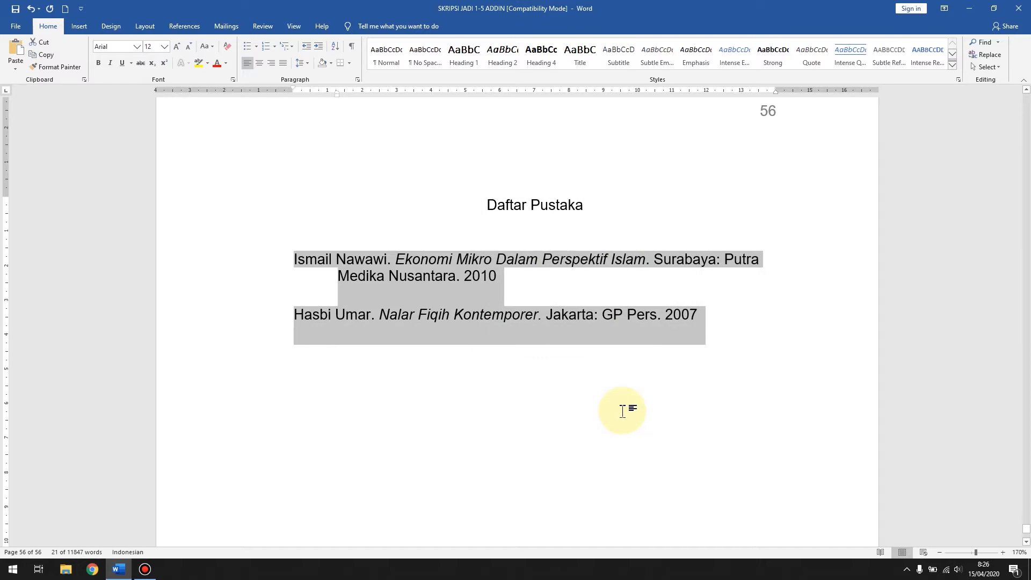
right_click(421, 294)
click(425, 368)
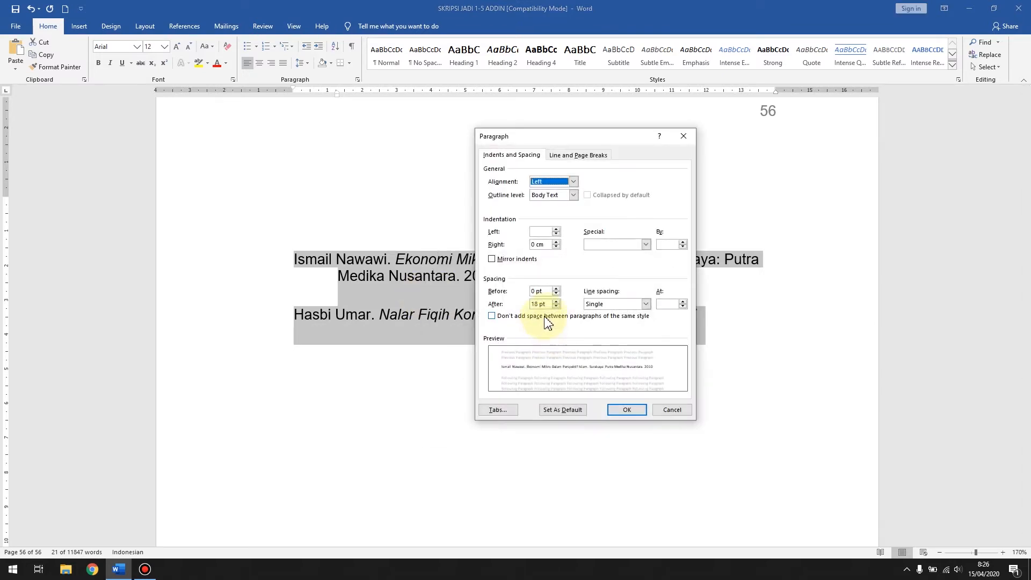
click(556, 306)
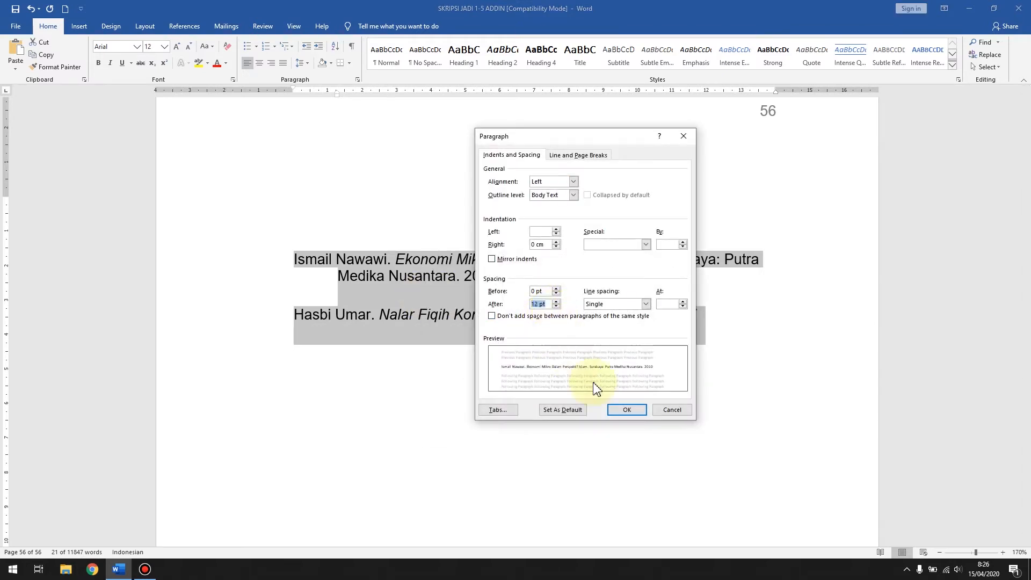
click(627, 410)
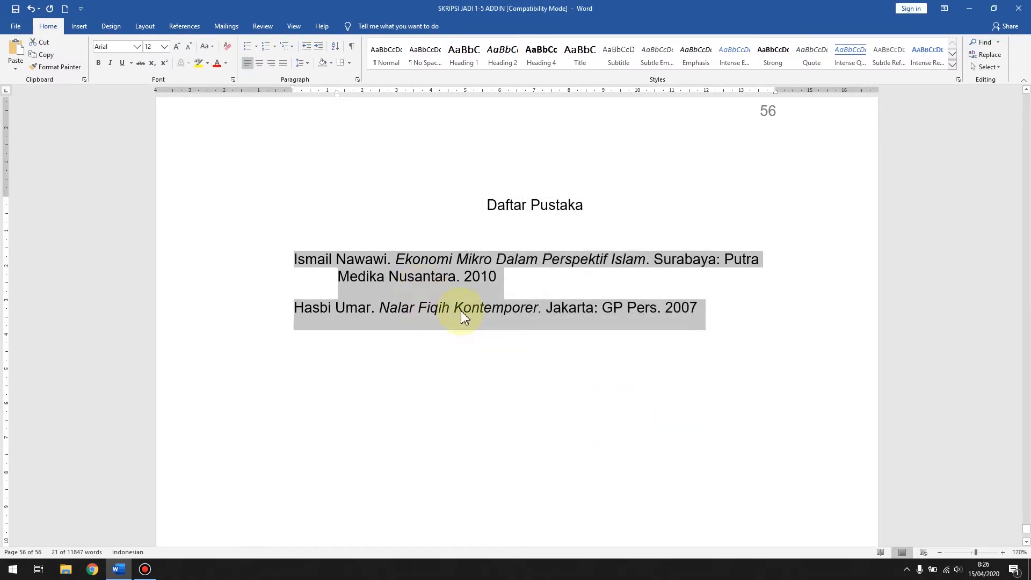
scroll(494, 279, down, 2)
scroll(494, 280, up, 1)
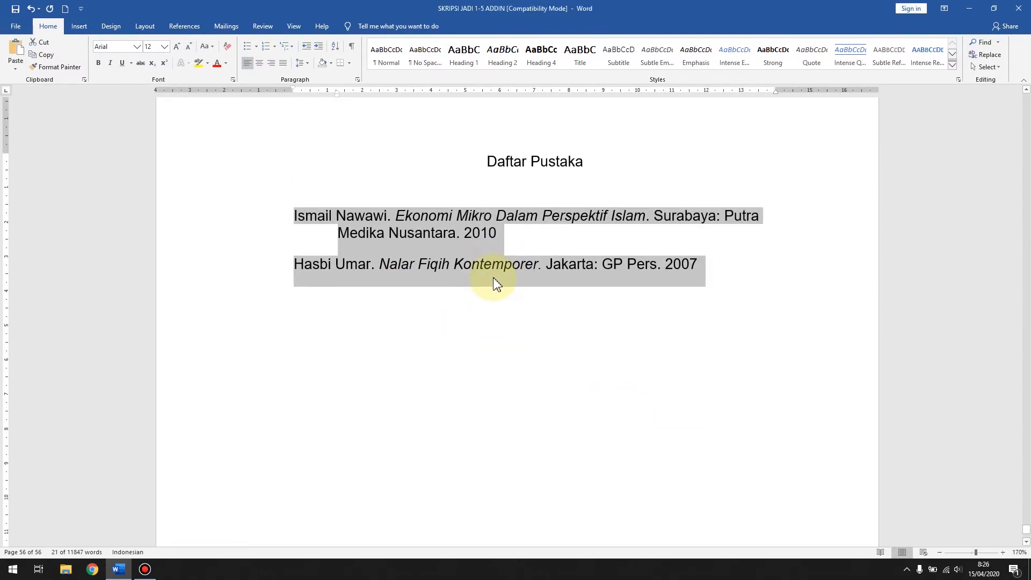
click(411, 250)
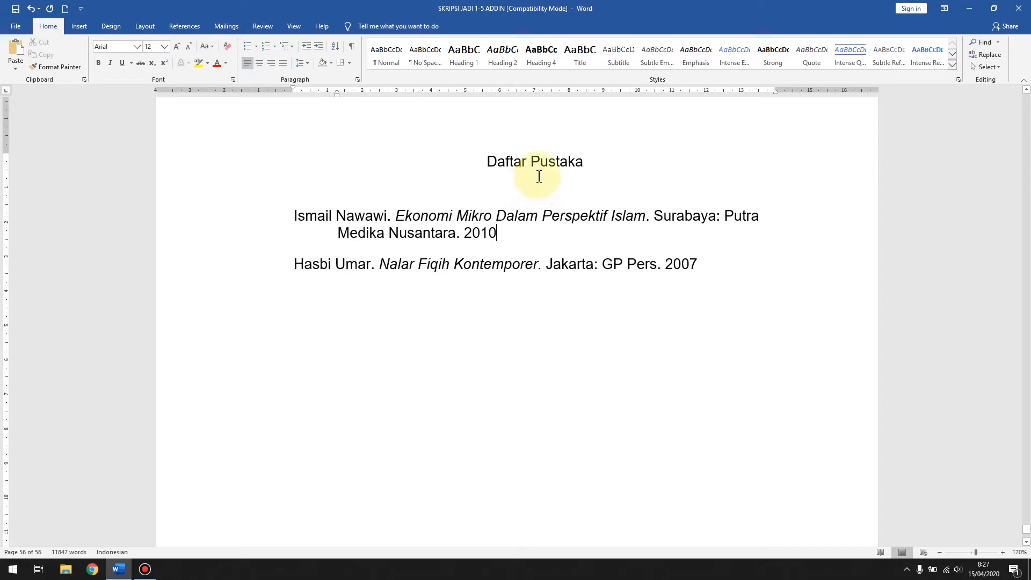
Step: Copy the "Kitab Undang-Undang Hukum Perdata" citation from footnote 6 on page 3, from the authors through the year 1979, without the page reference
scroll(334, 400, up, 8)
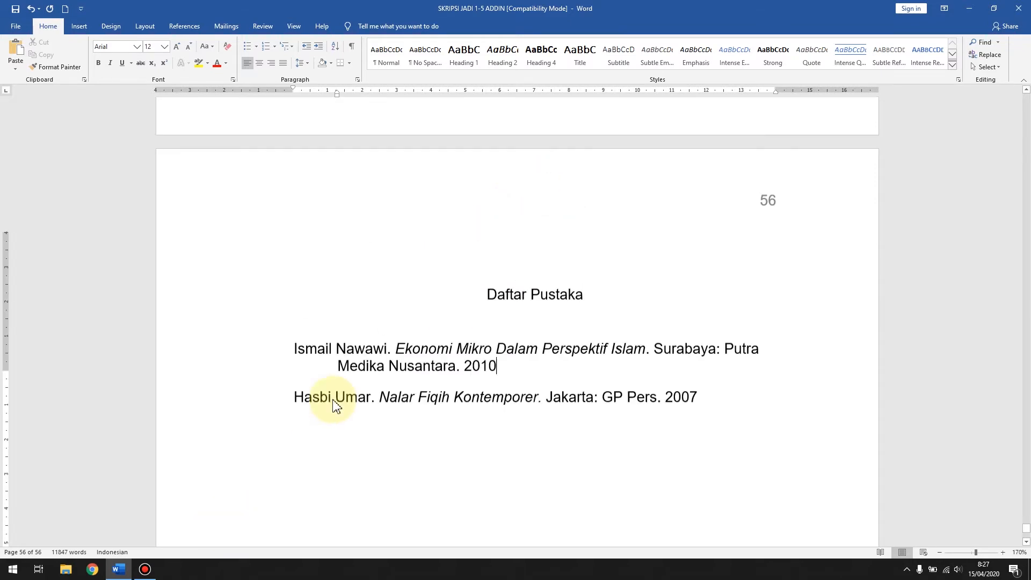
scroll(336, 402, up, 15)
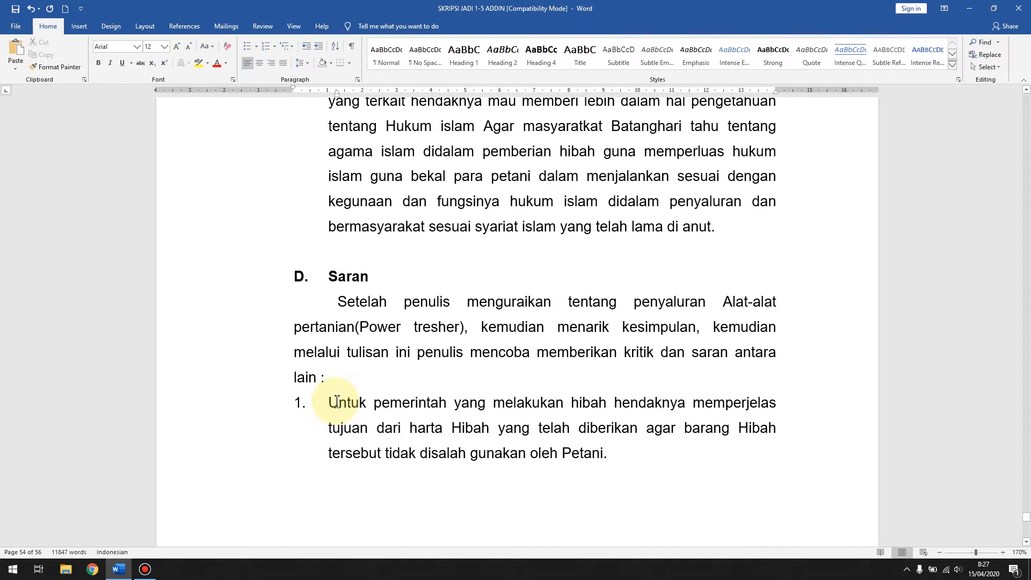
key(Down)
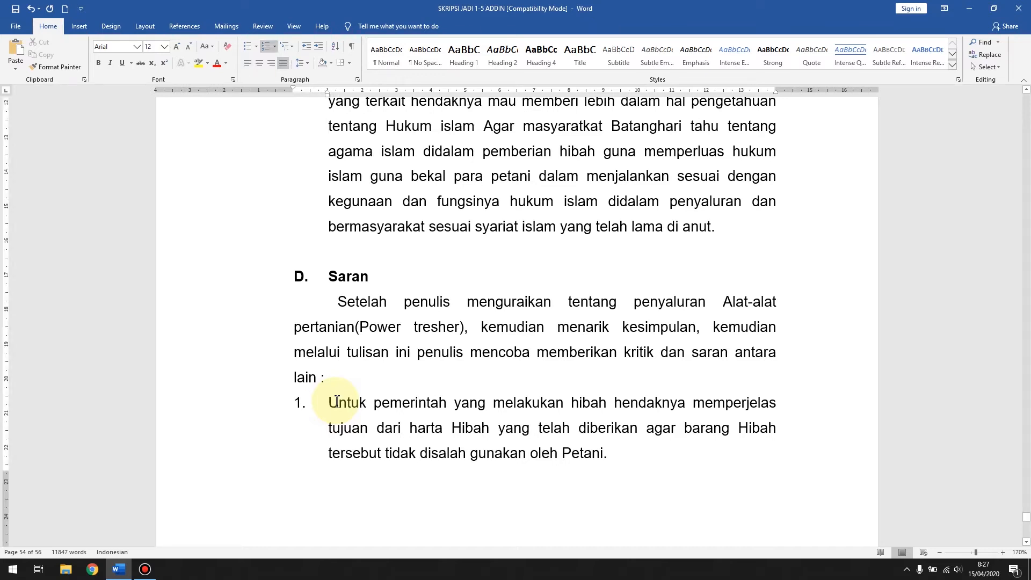
click(426, 353)
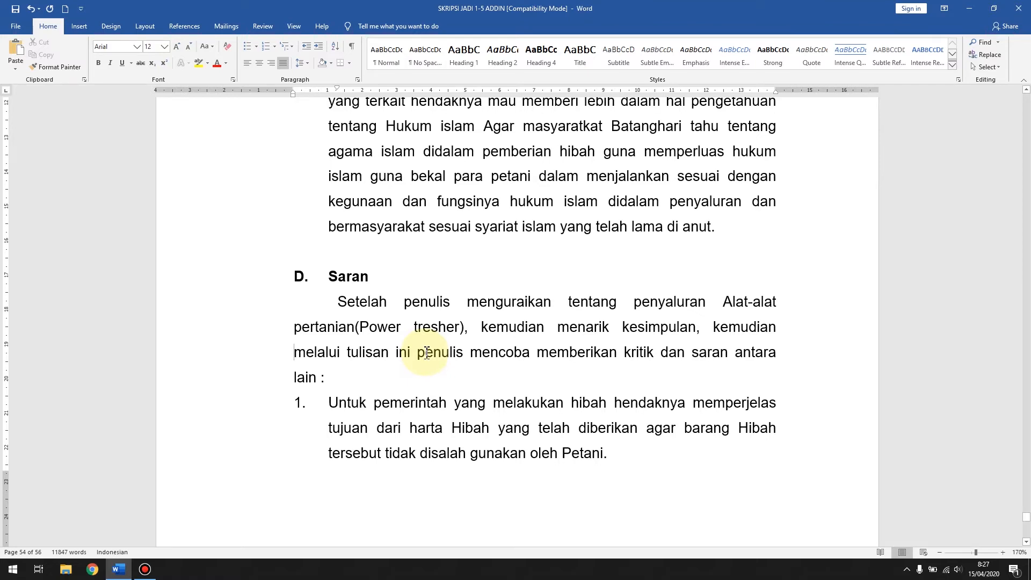
scroll(426, 353, up, 2)
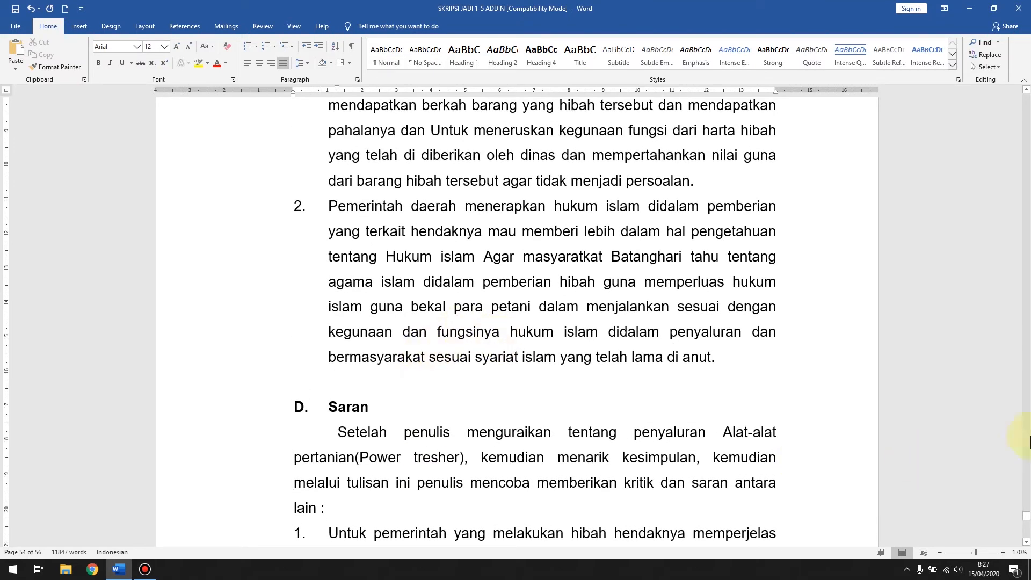
drag(1026, 518, 1026, 119)
scroll(709, 396, down, 10)
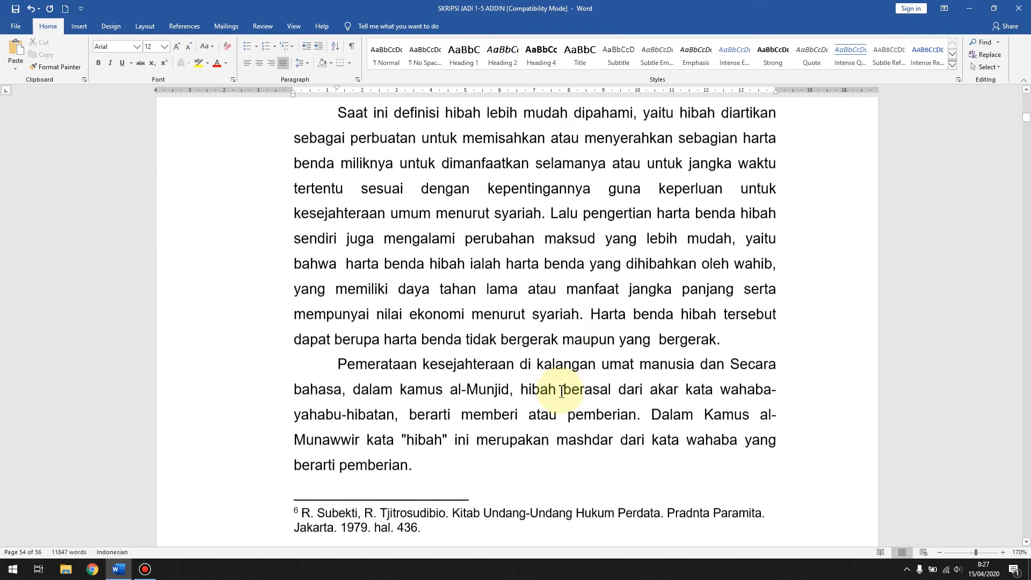
click(303, 256)
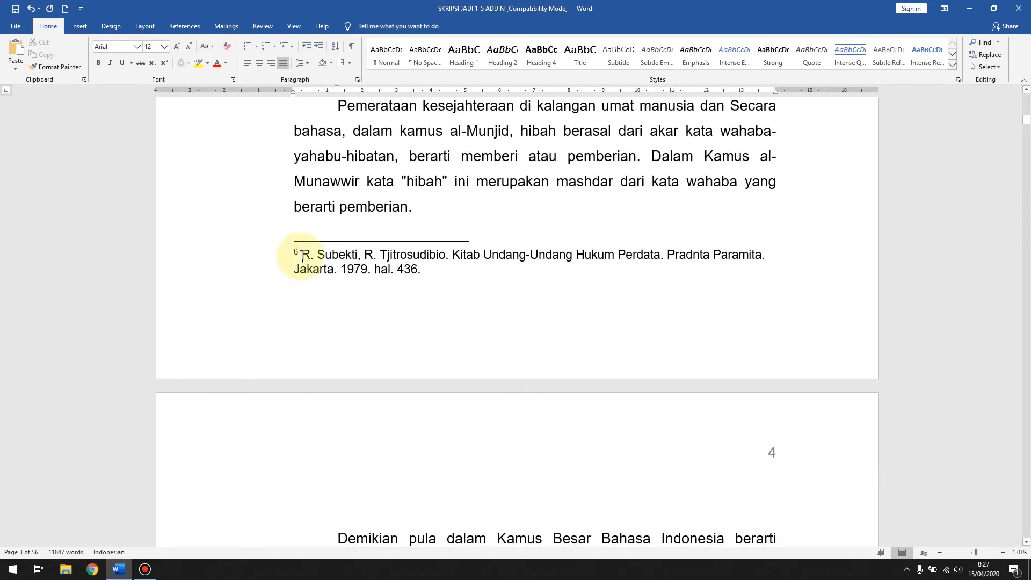
drag(304, 253, 368, 276)
key(ctrl+c)
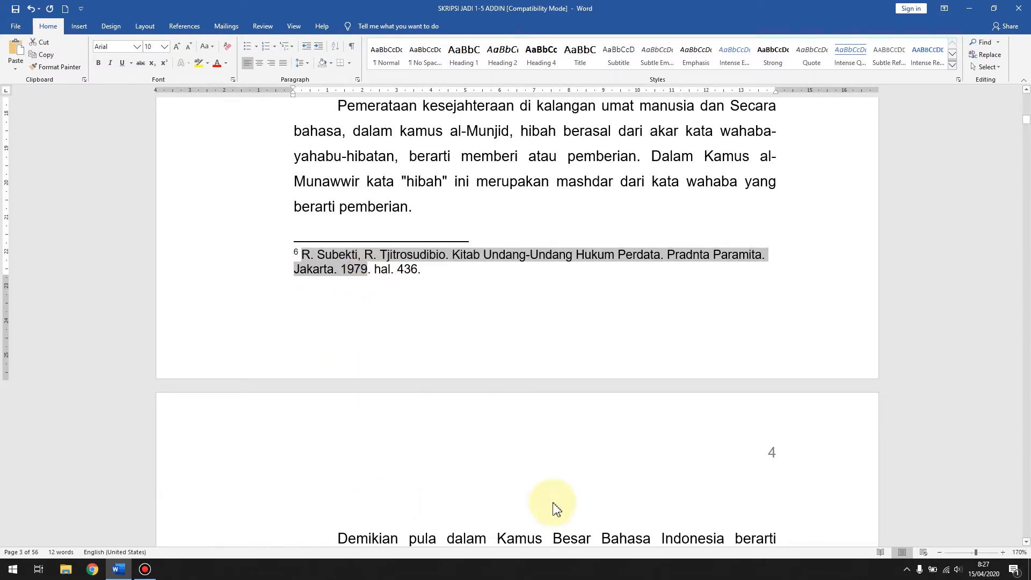
Step: Paste the copied "Kitab Undang-Undang Hukum Perdata" citation as a new entry at the end of the Daftar Pustaka
click(535, 489)
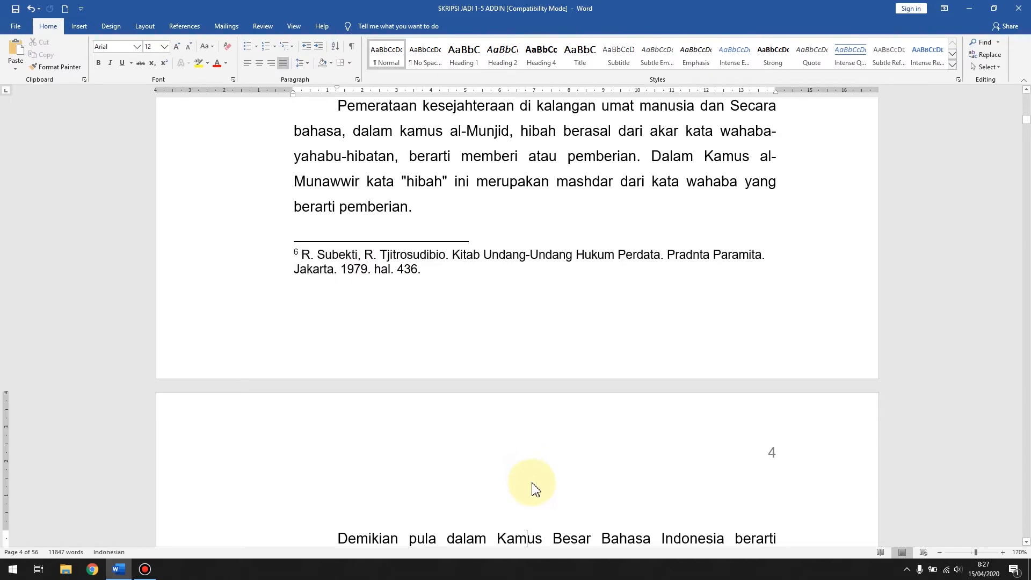
key(ctrl+End)
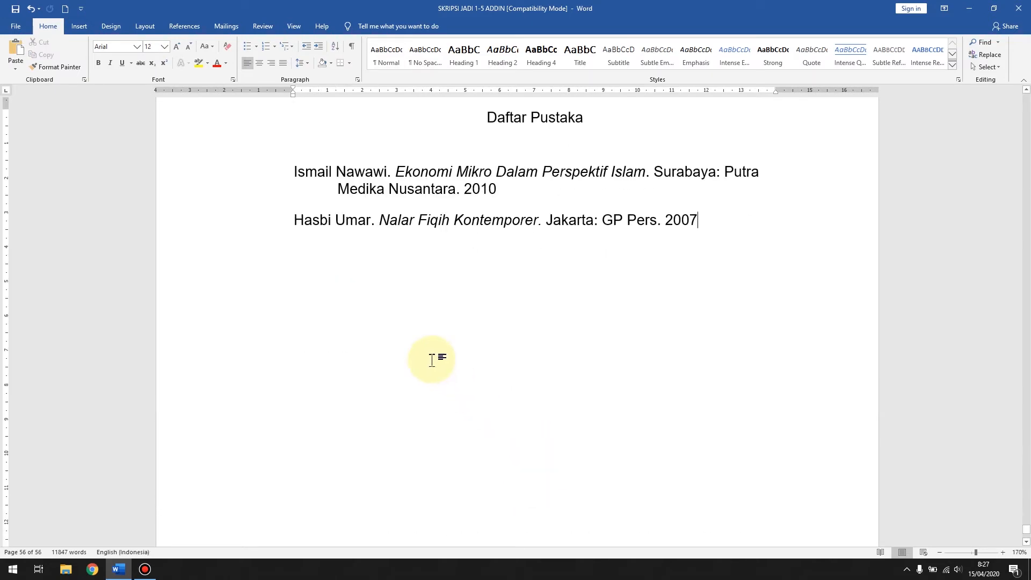
click(738, 229)
key(Return)
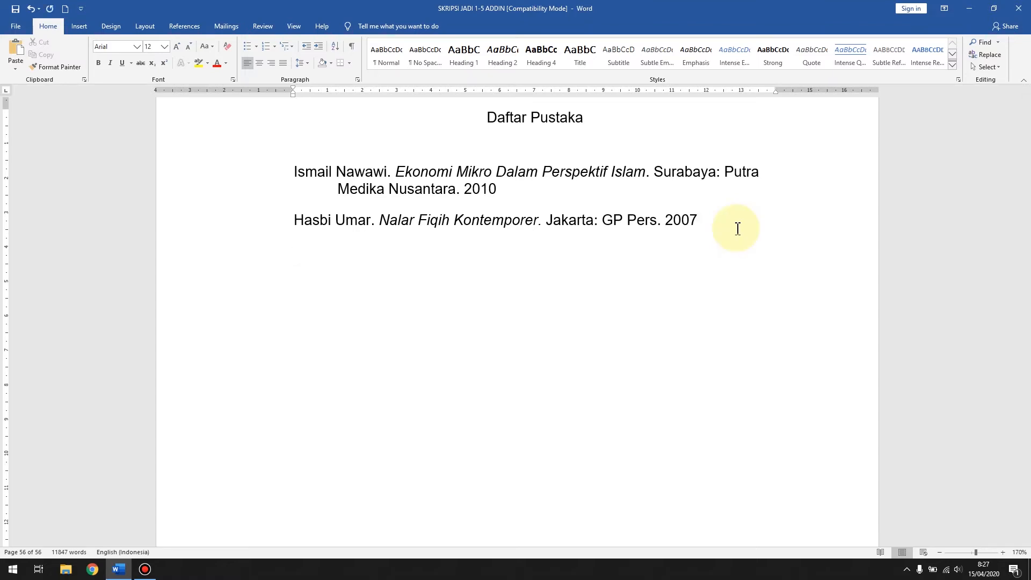
key(ctrl+v)
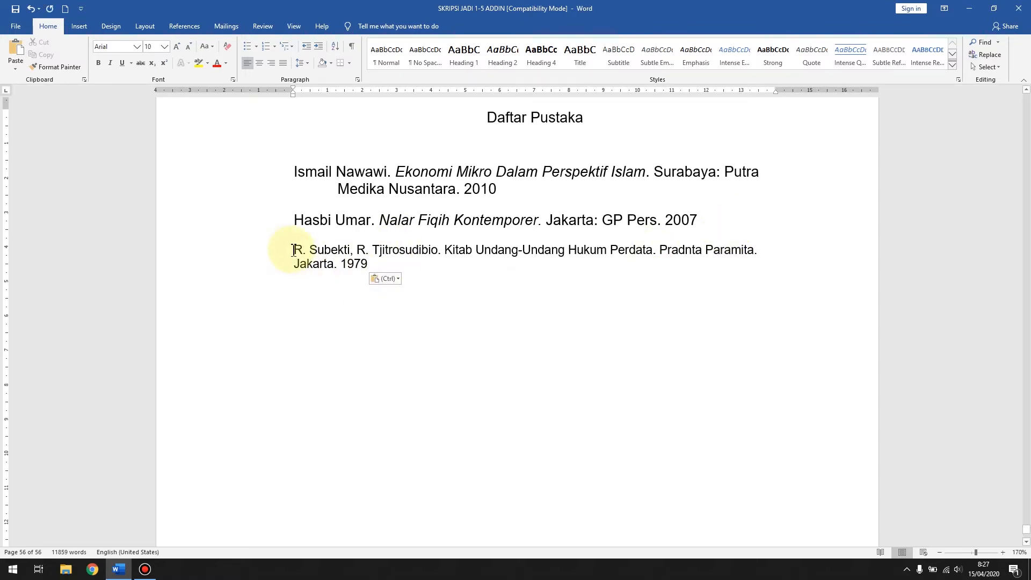
Step: Set the font size of the pasted "Kitab Undang-Undang Hukum Perdata" entry to 12
drag(290, 249, 347, 260)
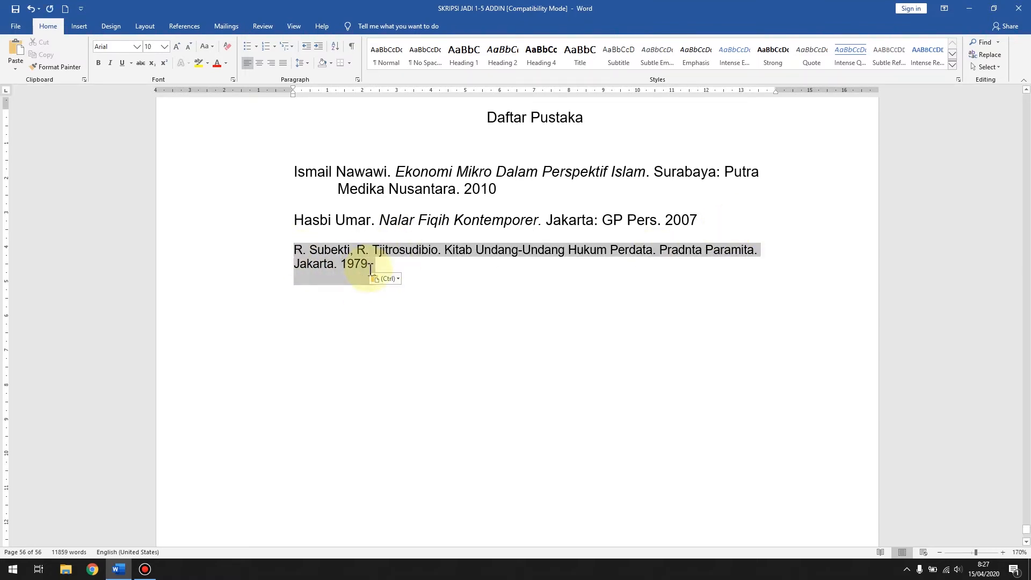
click(165, 48)
click(151, 104)
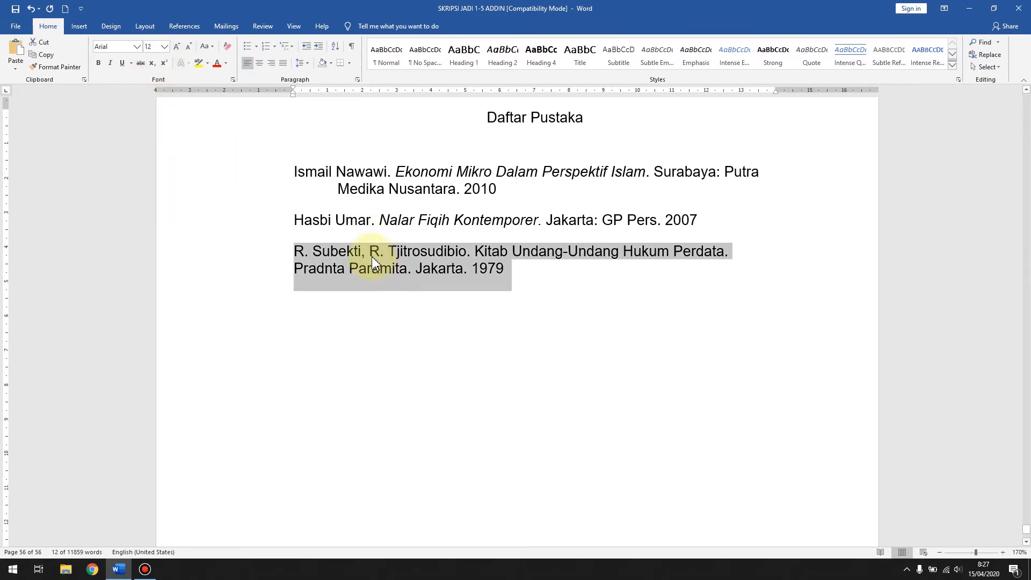
click(368, 252)
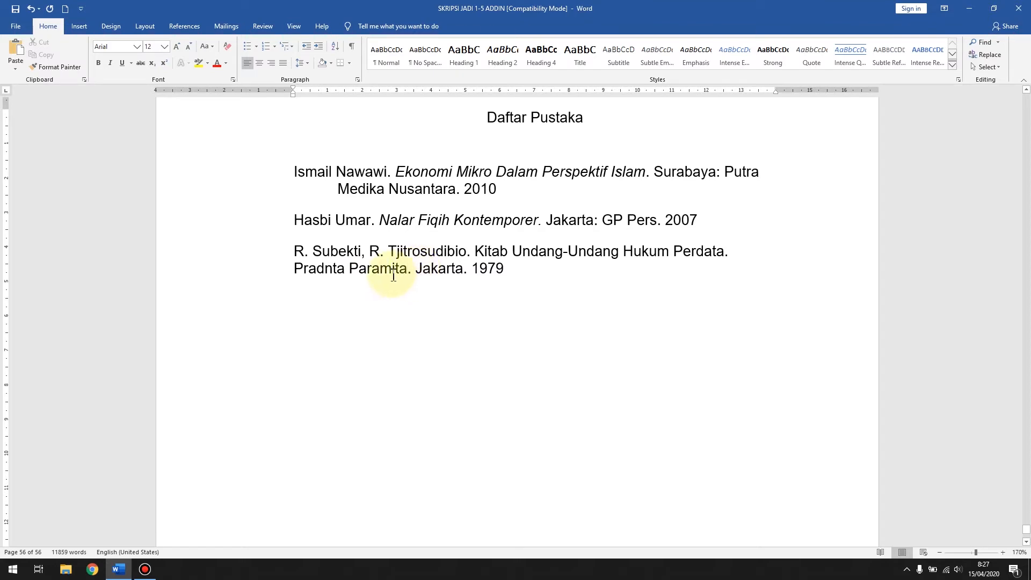
Step: Rearrange the third entry's publication details to read "Jakarta: Pradnta Paramita. 1979", with the city before the publisher
click(465, 273)
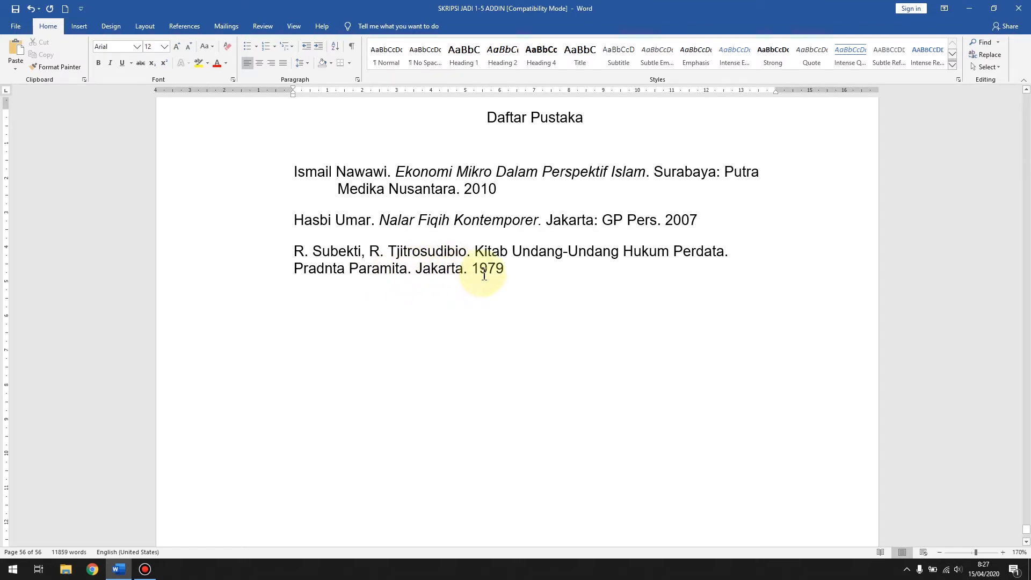
text(:)
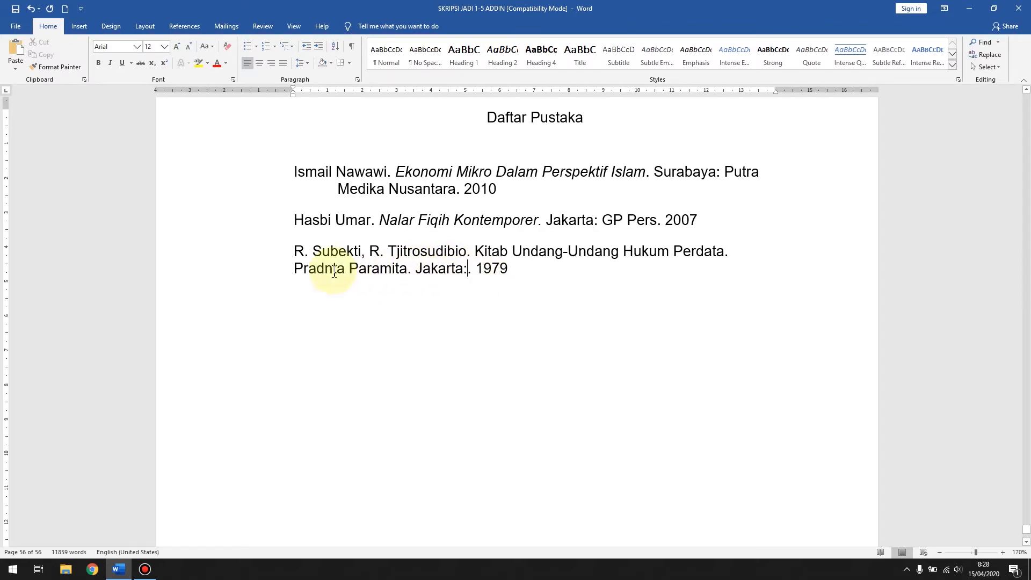
drag(294, 268, 397, 270)
key(ctrl+c)
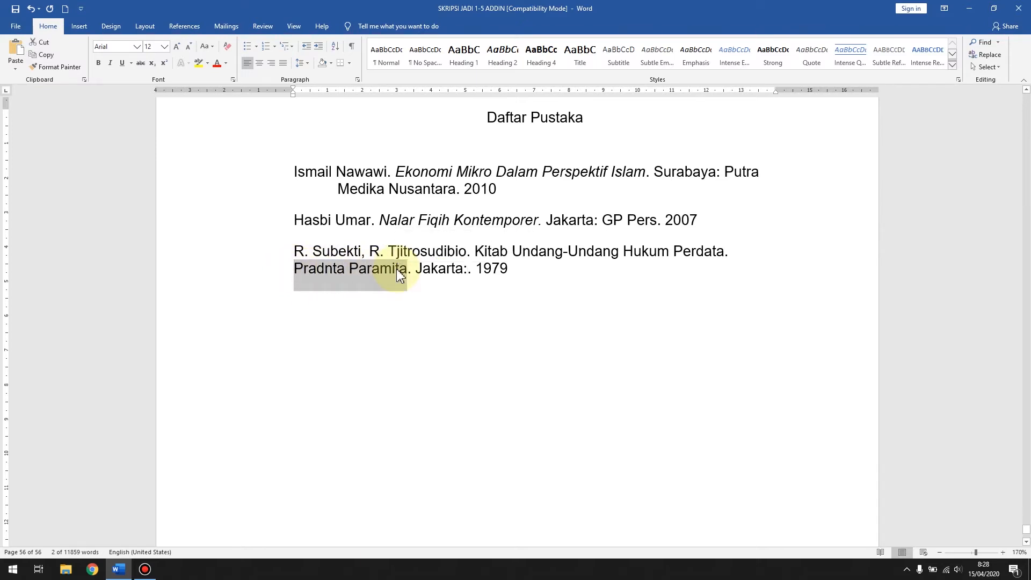
key(Delete)
click(346, 269)
key(ctrl+v)
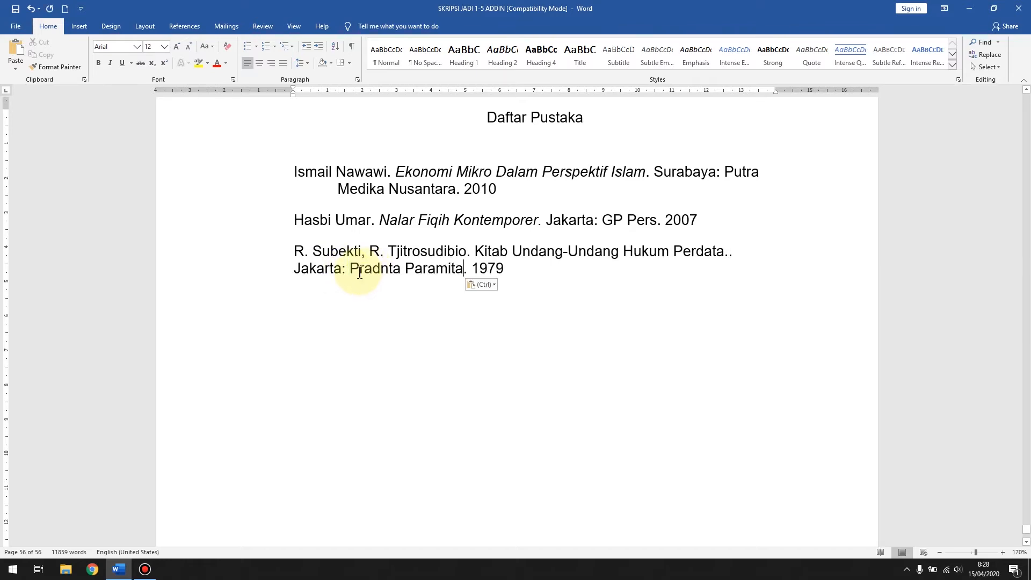
click(505, 269)
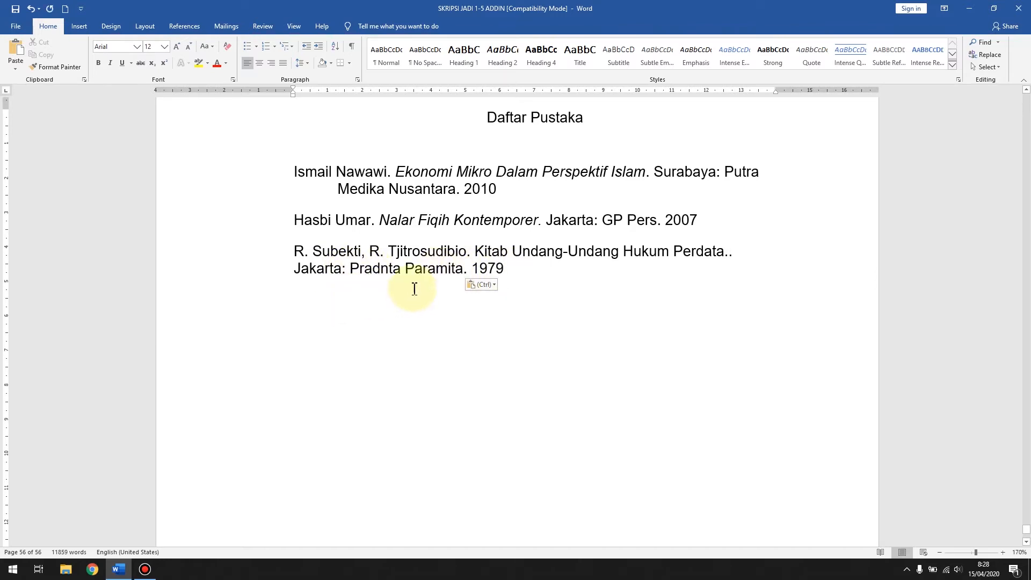
Step: Italicize the title "Kitab Undang-Undang Hukum Perdata" and remove the duplicate period after it
drag(481, 248, 714, 253)
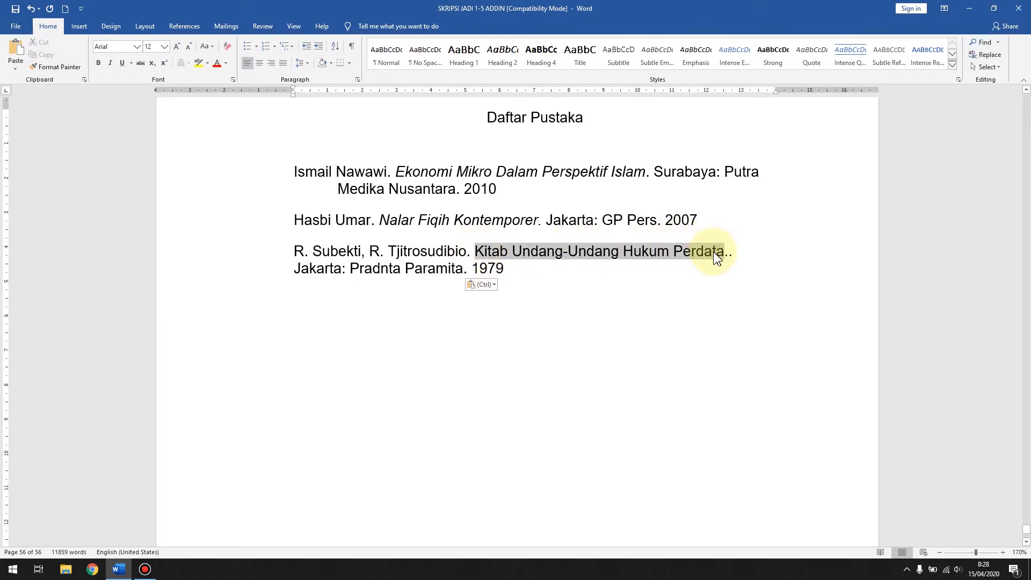
key(ctrl+i)
click(729, 253)
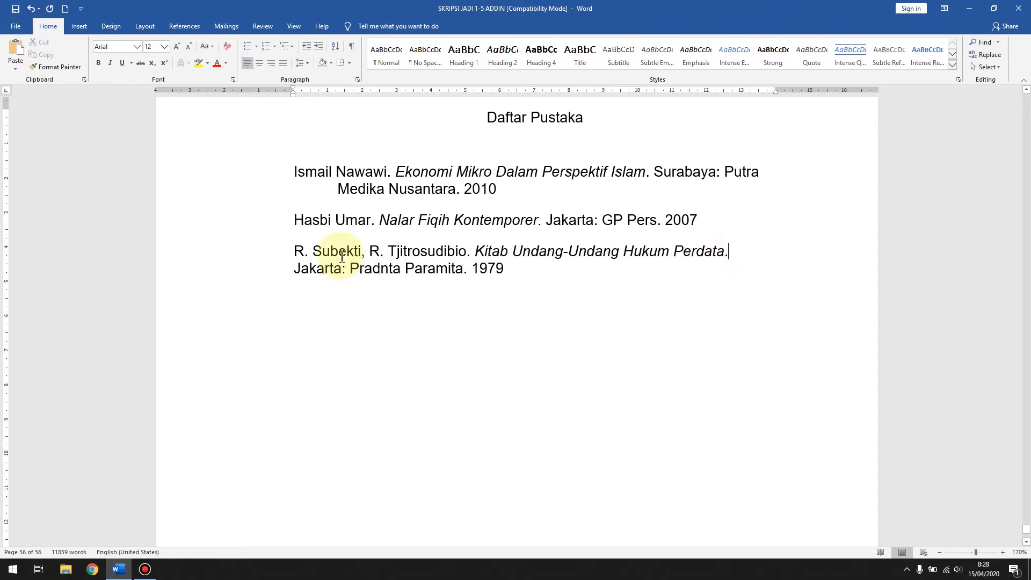
Step: Copy the hanging-indent formatting of the "Ekonomi Mikro Dalam Perspektif Islam" entry onto the "Kitab Undang-Undang Hukum Perdata" entry
click(346, 172)
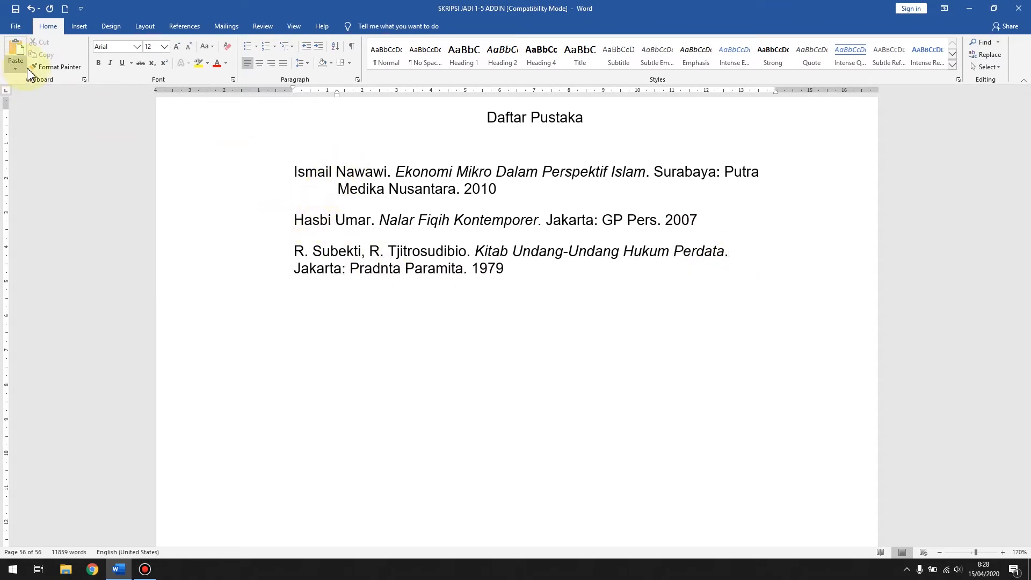
click(56, 66)
click(359, 259)
scroll(445, 296, down, 4)
scroll(446, 297, up, 4)
scroll(447, 297, down, 1)
scroll(444, 295, down, 2)
scroll(331, 385, up, 4)
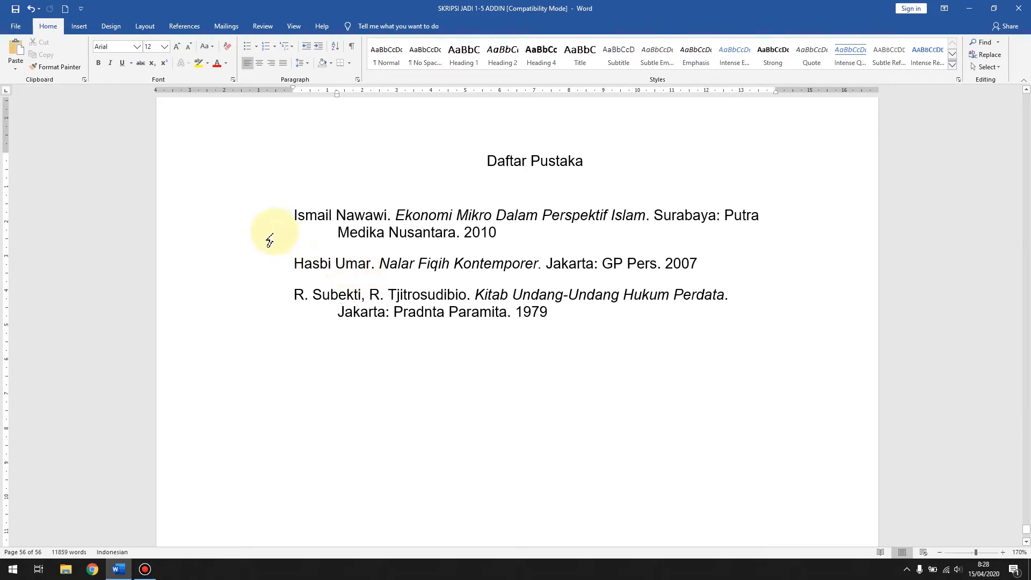
Step: Sort the three bibliography entries alphabetically by paragraphs, as text in ascending order with no header row
drag(279, 224, 413, 338)
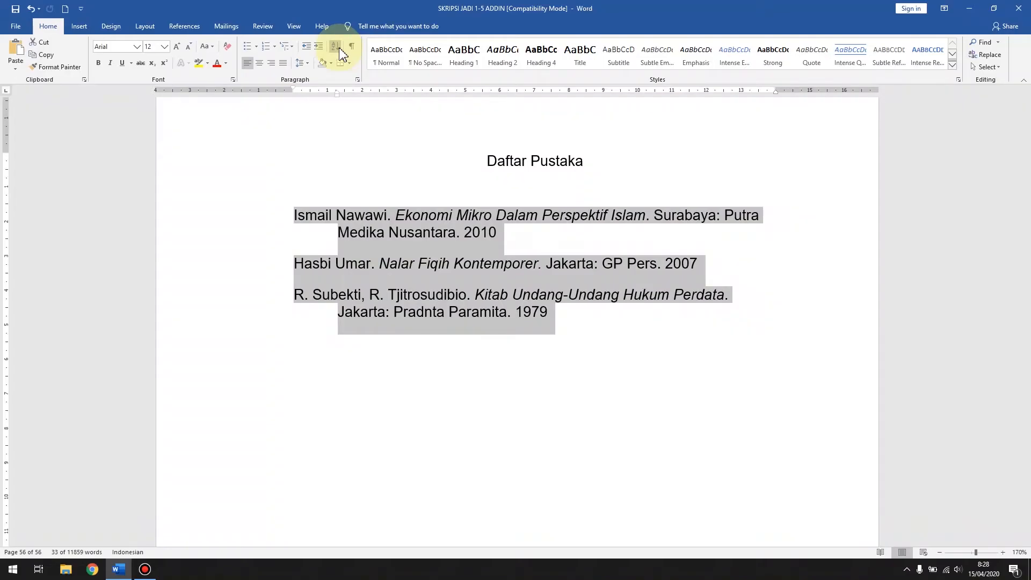
click(338, 51)
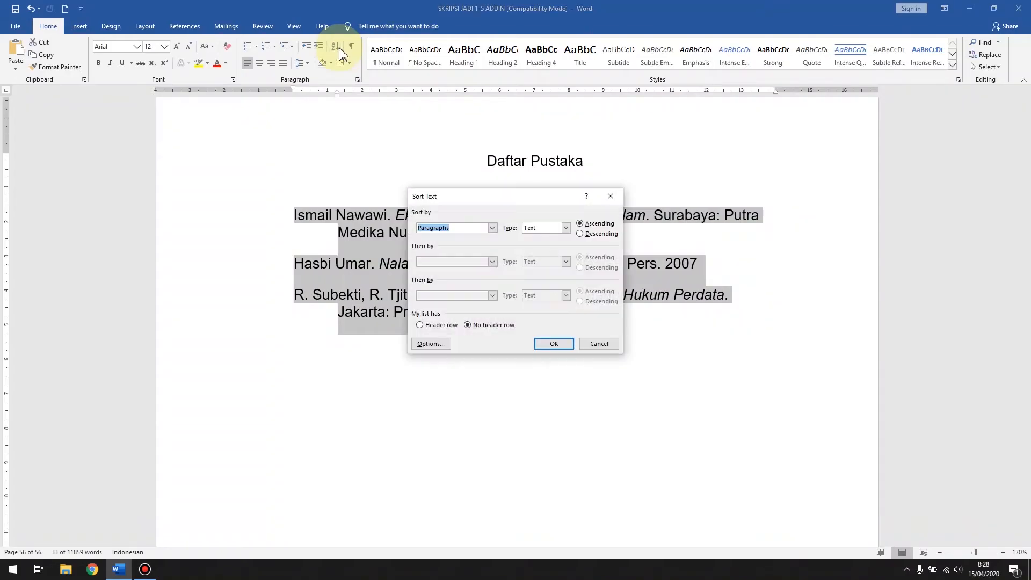
drag(518, 198, 501, 169)
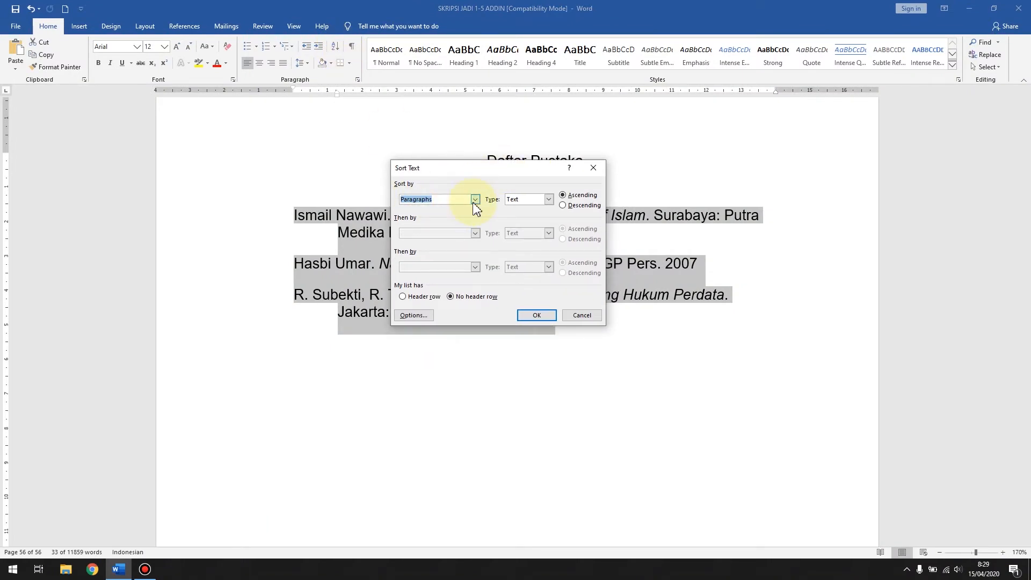
click(475, 200)
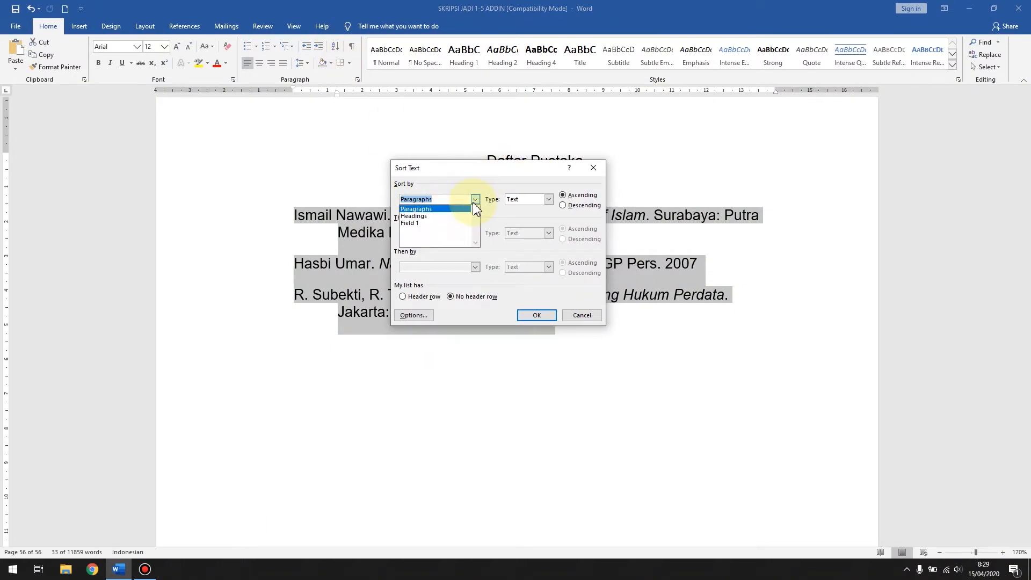
click(435, 212)
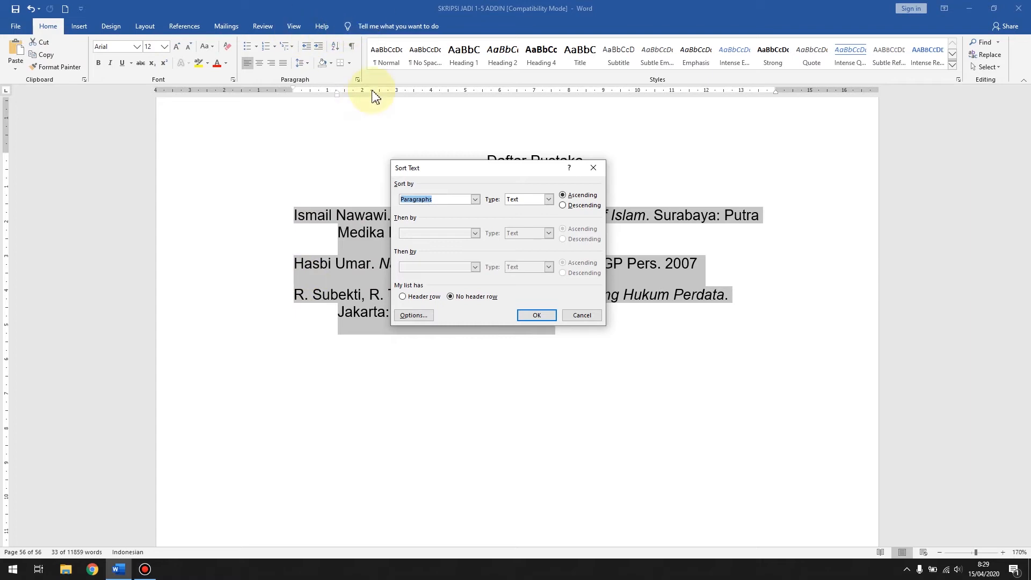
click(572, 199)
click(582, 206)
click(583, 196)
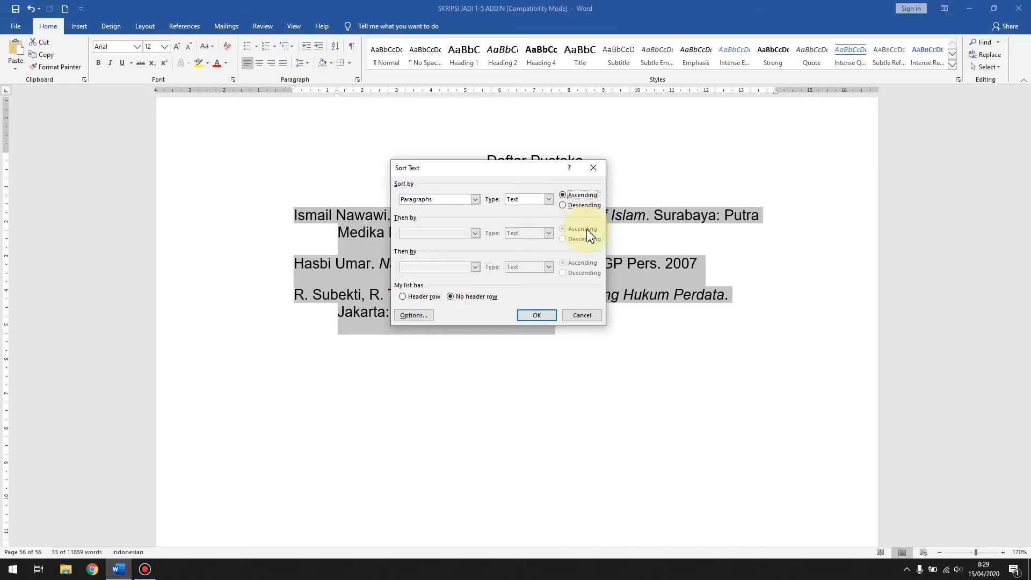
click(544, 316)
click(411, 243)
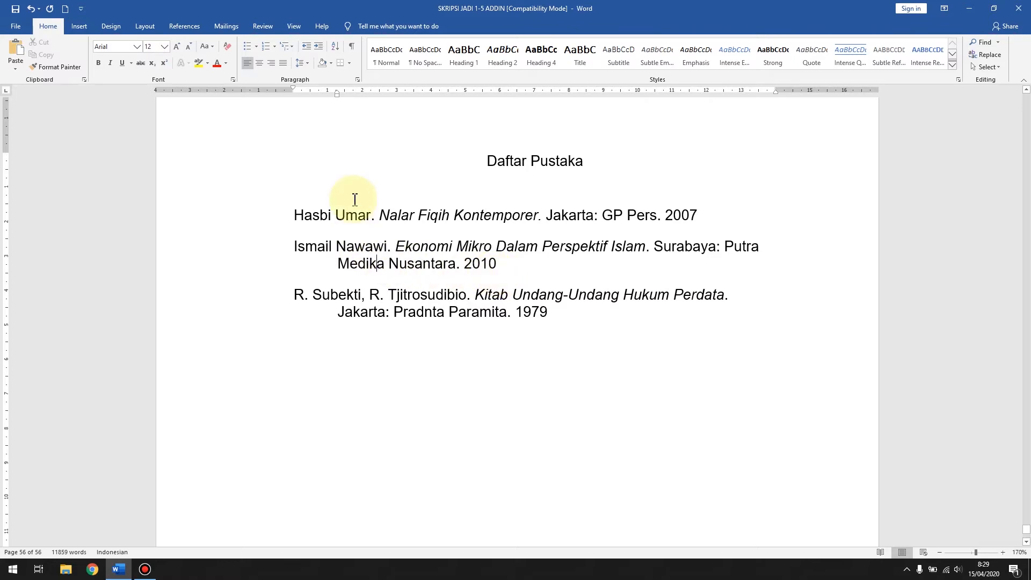
scroll(428, 186, down, 3)
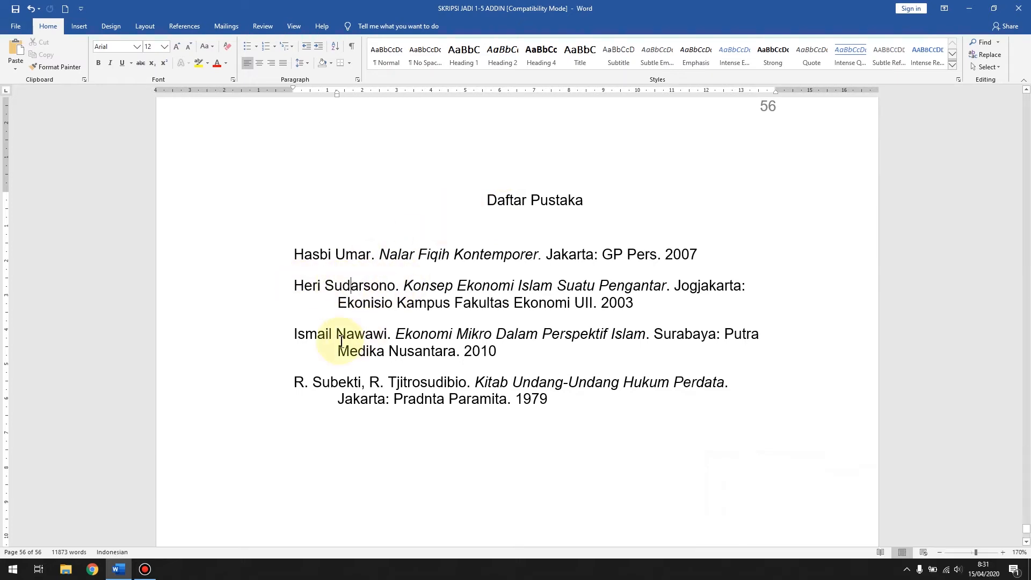
scroll(391, 364, down, 2)
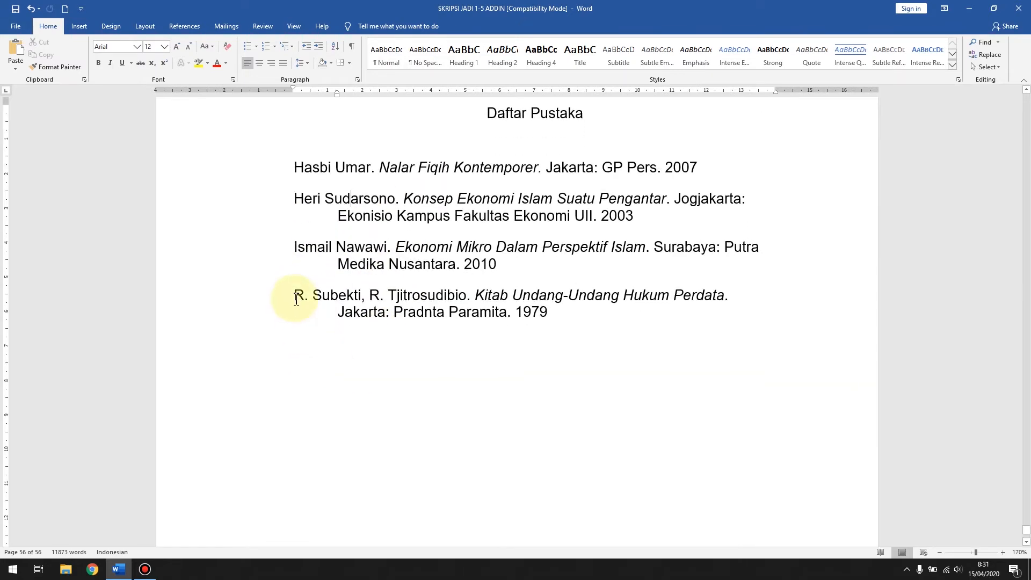
drag(295, 298, 361, 297)
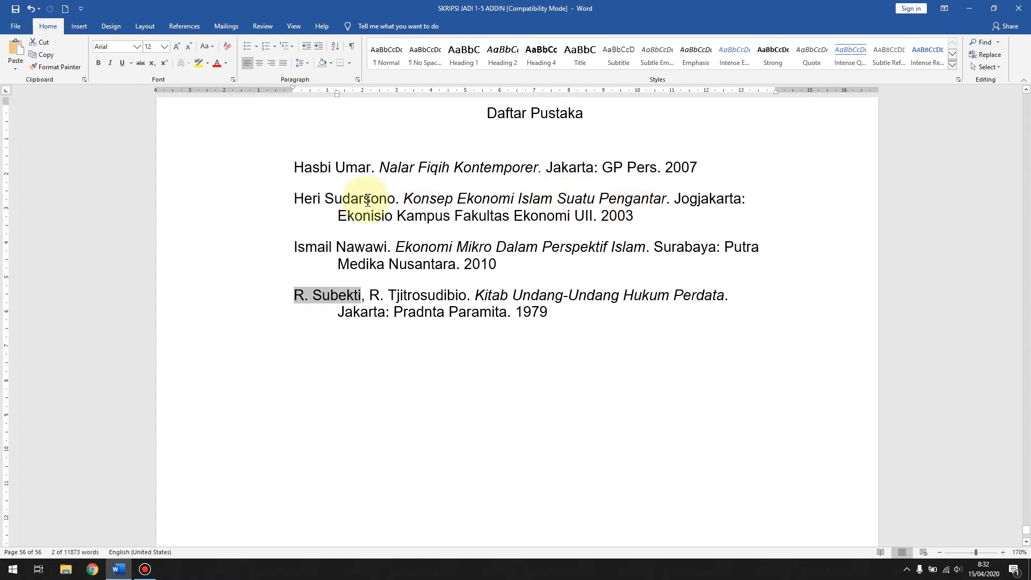
Step: Add an entry below "Konsep Ekonomi Islam Suatu Pengantar", with seven underscores and a period in place of the repeated author name
click(635, 215)
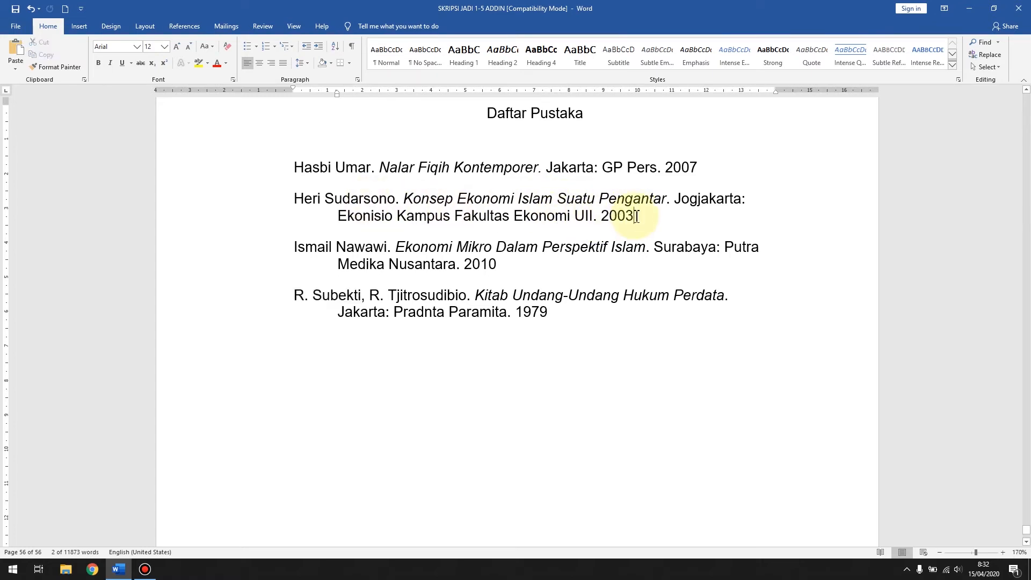
key(Return)
key(Tab)
key(ctrl+z)
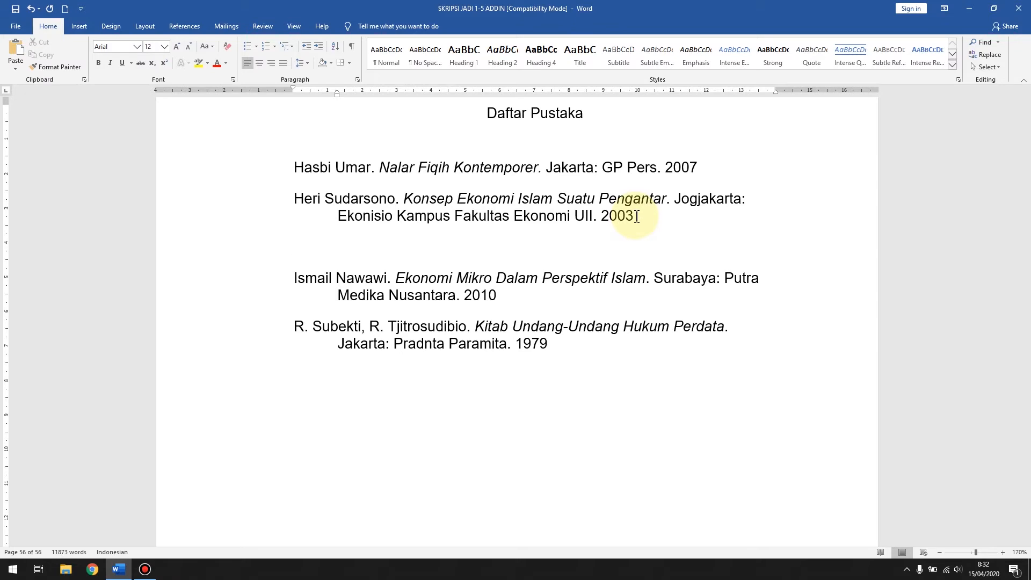
text(__)
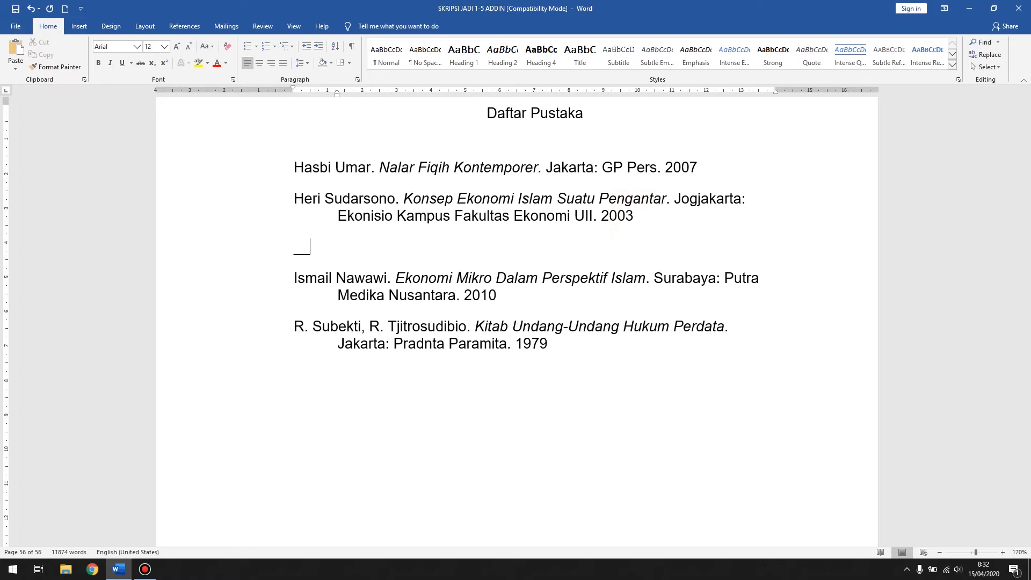
key(BackSpace)
key(BackSpace)
text(_______)
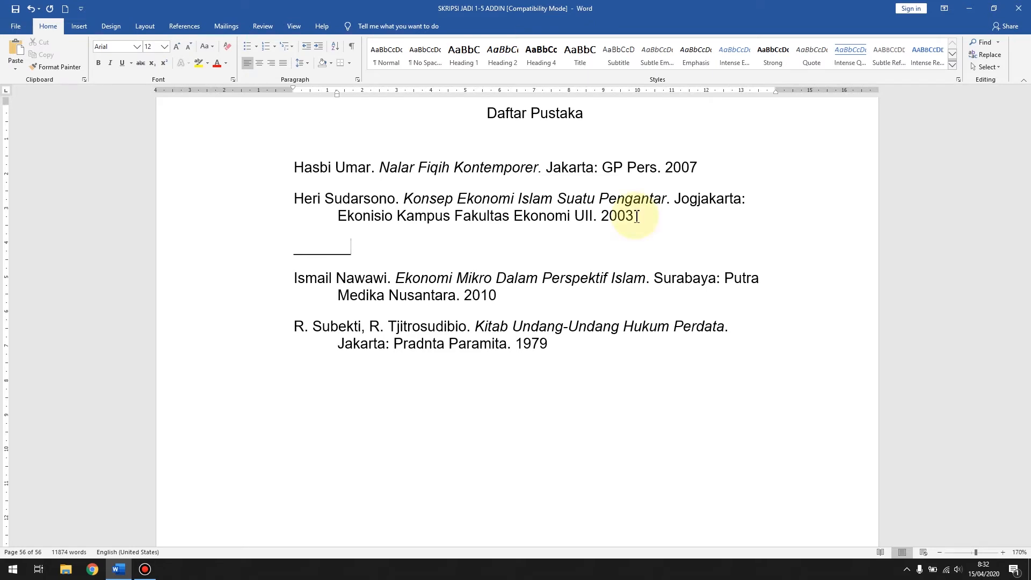
text(.)
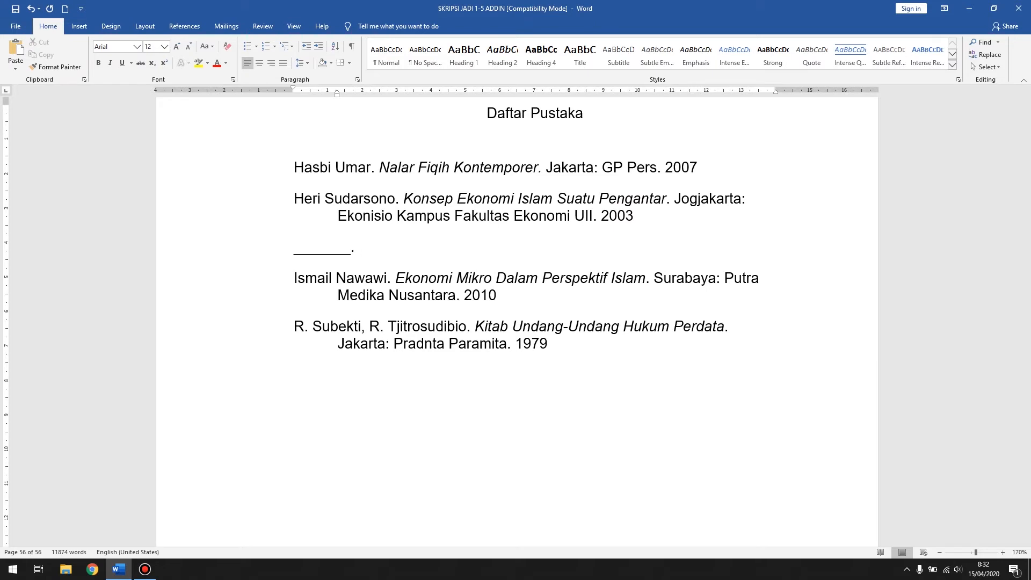
text( Konsep Perbankan Syar)
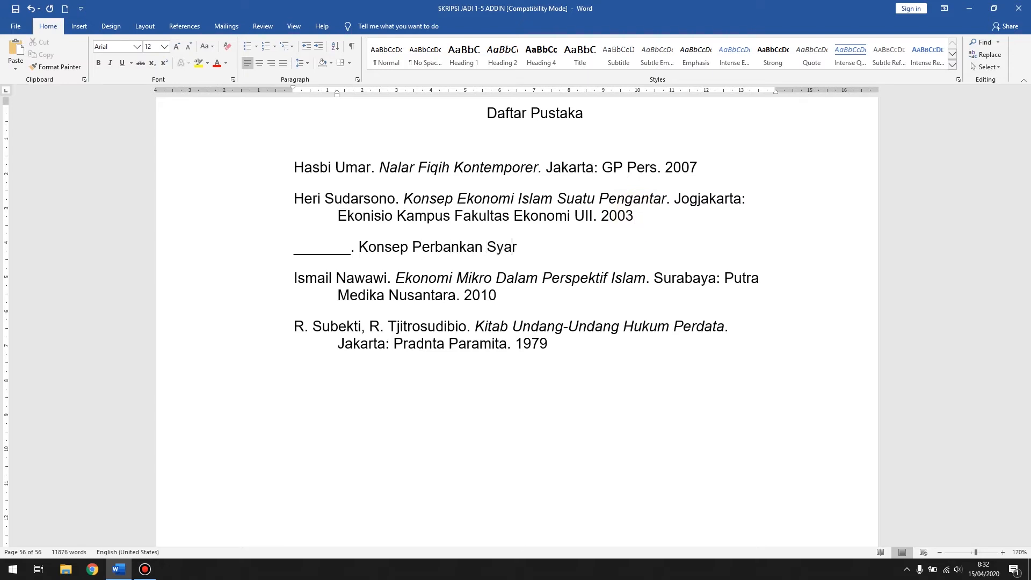
text(iah:)
Step: Enter the title "Konsep Perbankan Syariah Suatu Pengantar" after the underscore line in the new entry
key(BackSpace)
key(BackSpace)
text(Suatu Penganta)
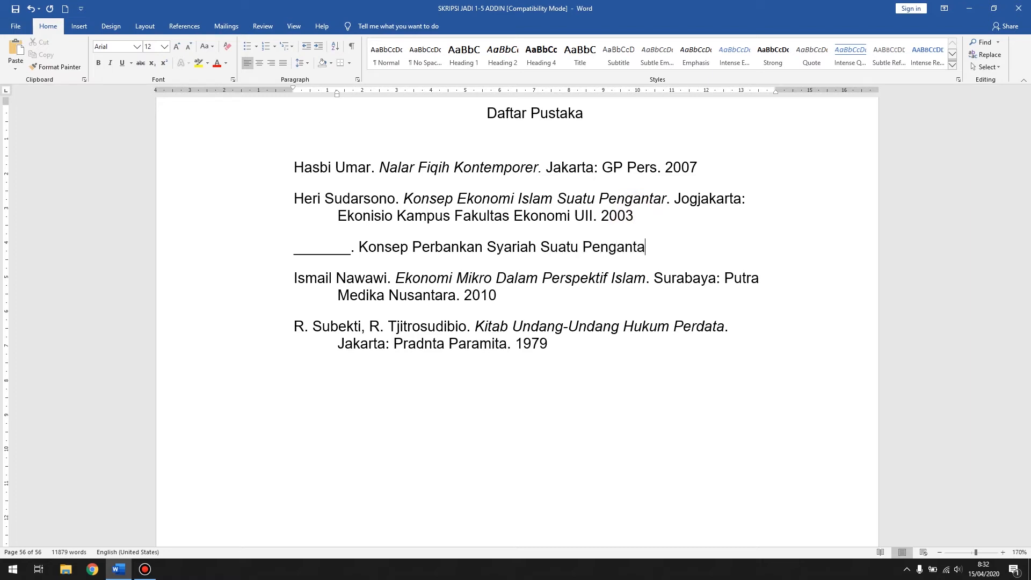
text(r. Jogjakarta)
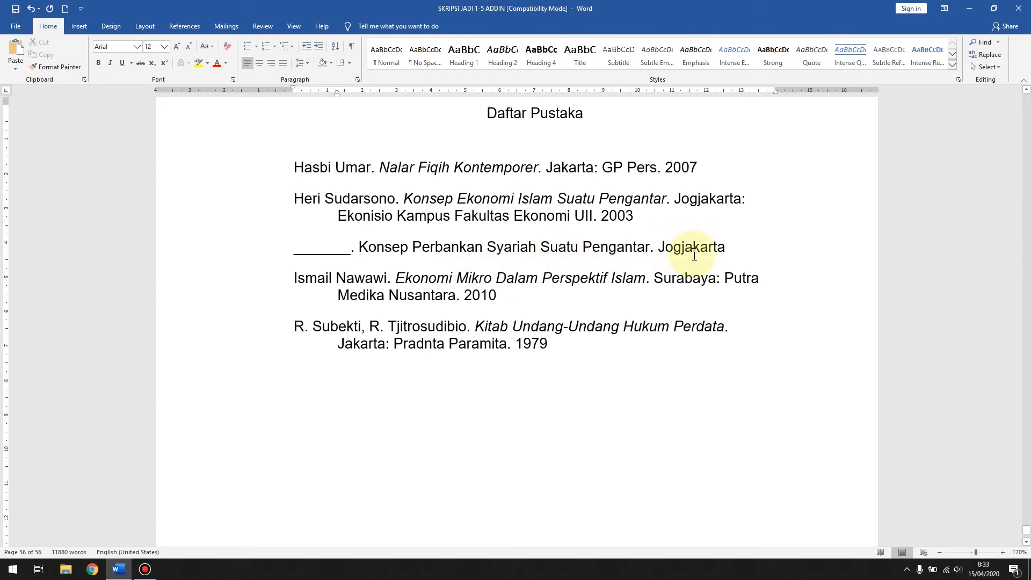
text(:)
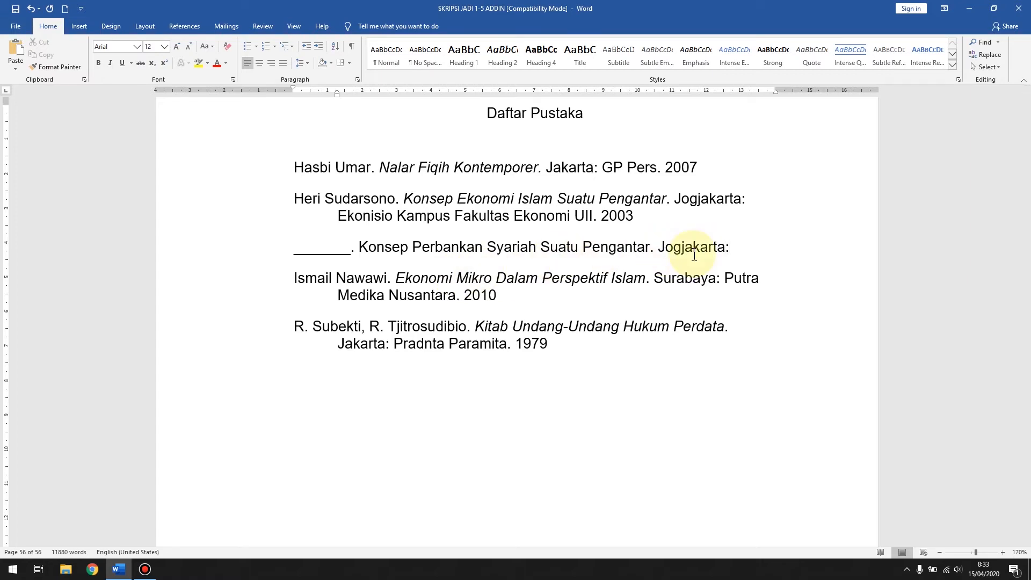
Step: Correct the place of publication in the "Konsep Perbankan Syariah Suatu Pengantar" entry to "Yogyakarta:"
click(665, 251)
key(BackSpace)
text(Y)
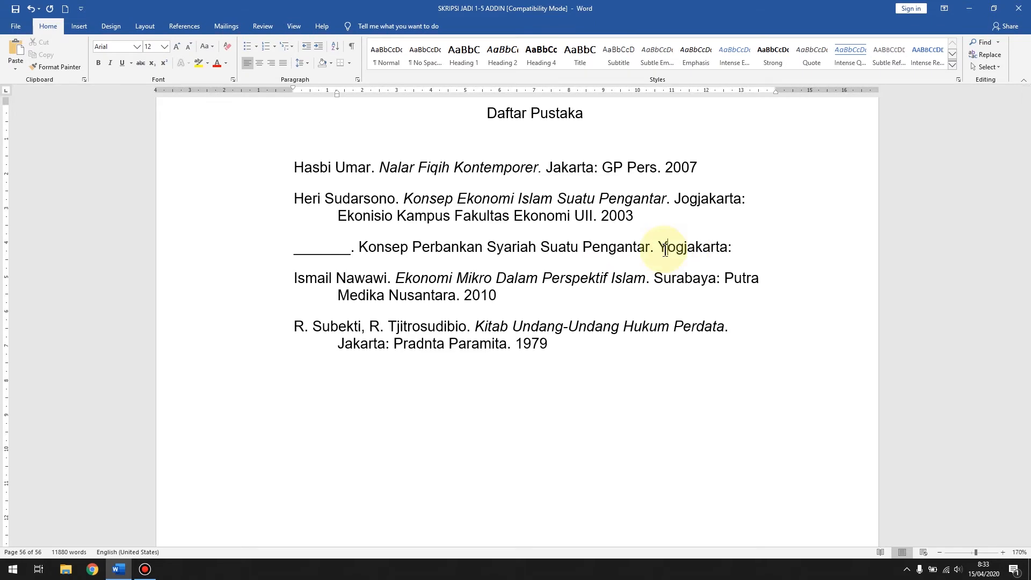
key(BackSpace)
text(y)
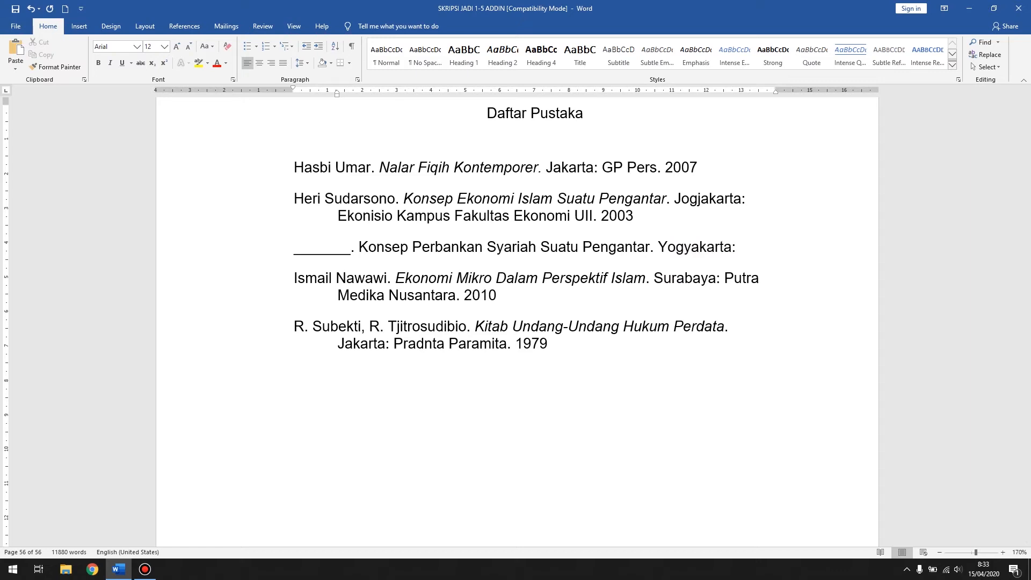
Step: Complete the "Konsep Perbankan Syariah Suatu Pengantar" entry with the publisher and year "GP Pers. 2019"
click(743, 250)
text(BP Pers)
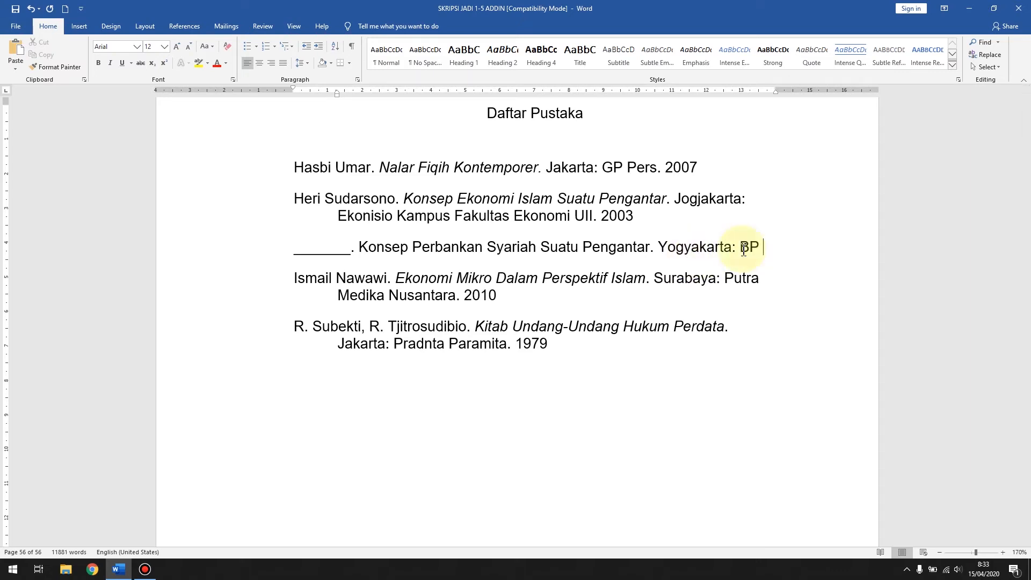
key(BackSpace)
key(BackSpace)
key(BackSpace)
key(BackSpace)
key(BackSpace)
key(BackSpace)
key(BackSpace)
key(BackSpace)
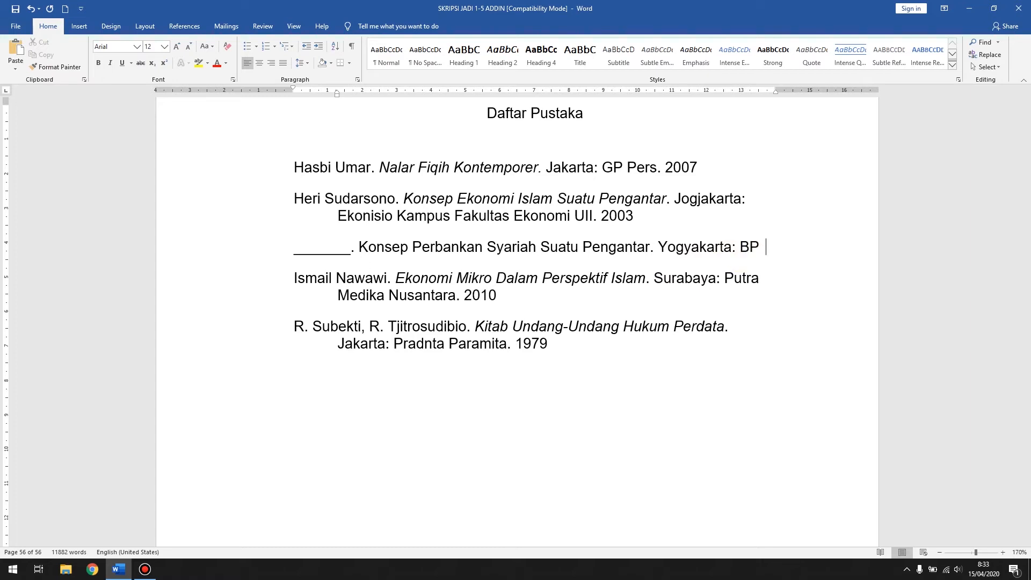
click(743, 247)
text(GP Pers. 2019)
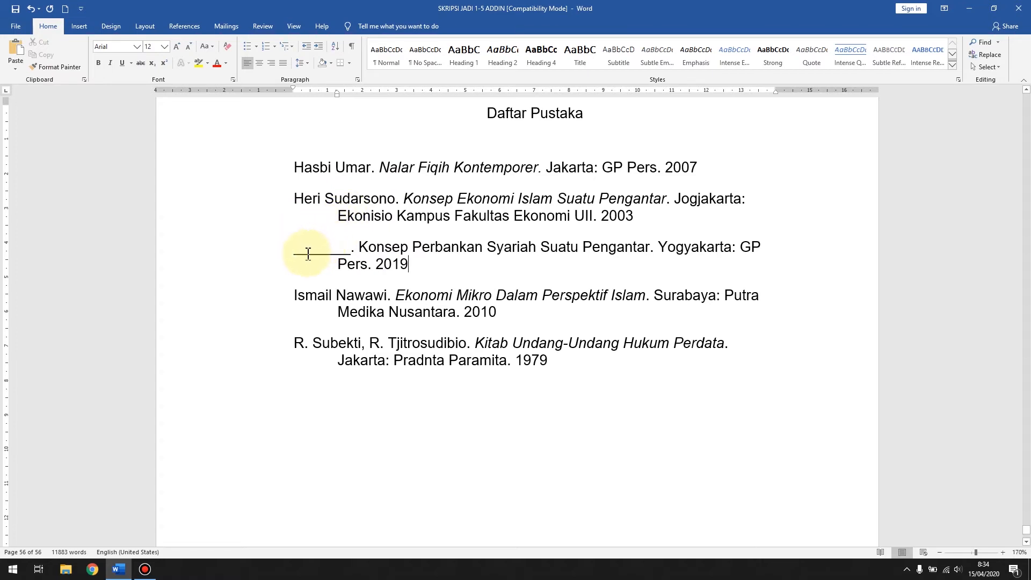
drag(295, 199, 373, 217)
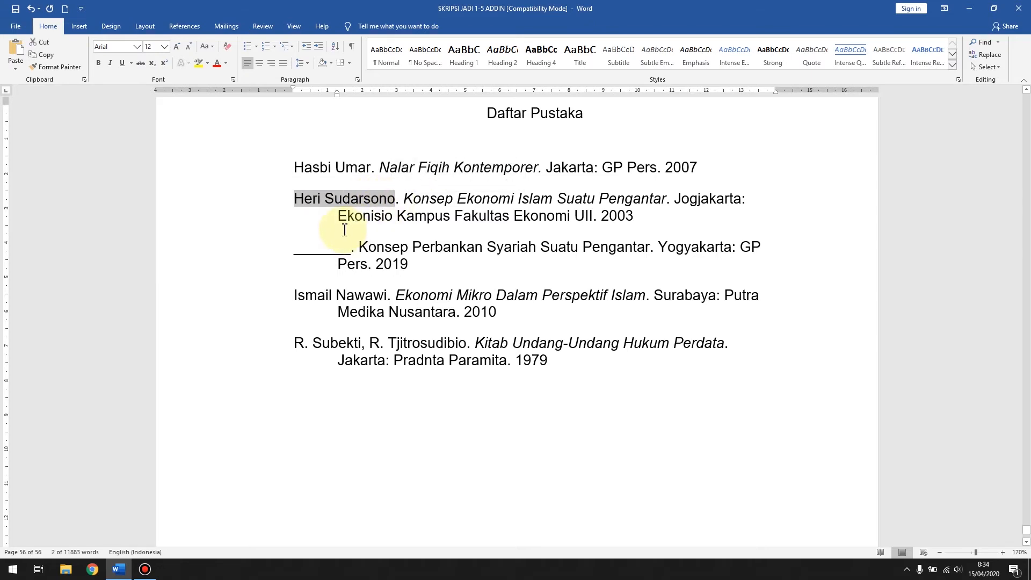
click(335, 249)
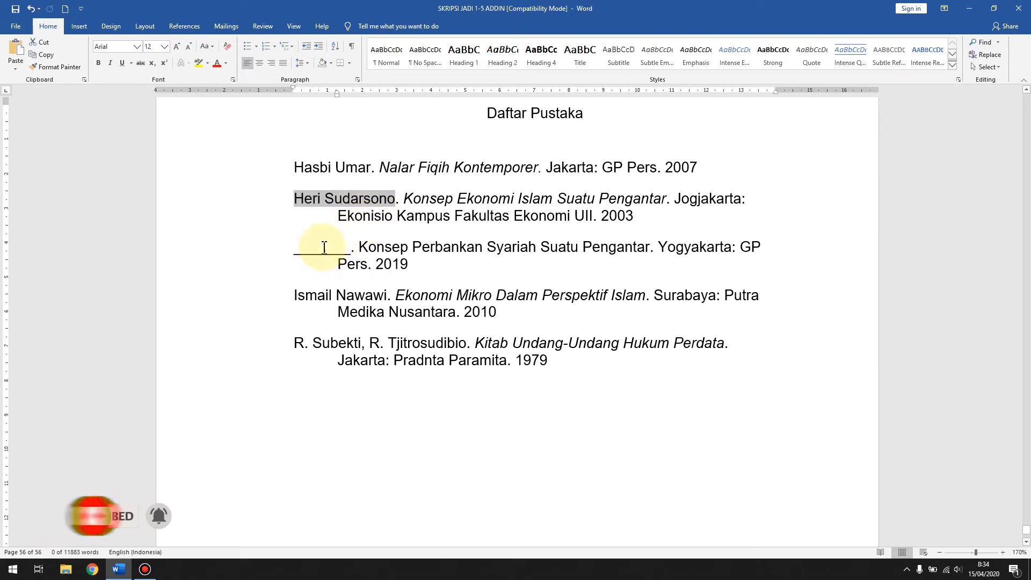
click(295, 250)
drag(295, 250, 353, 250)
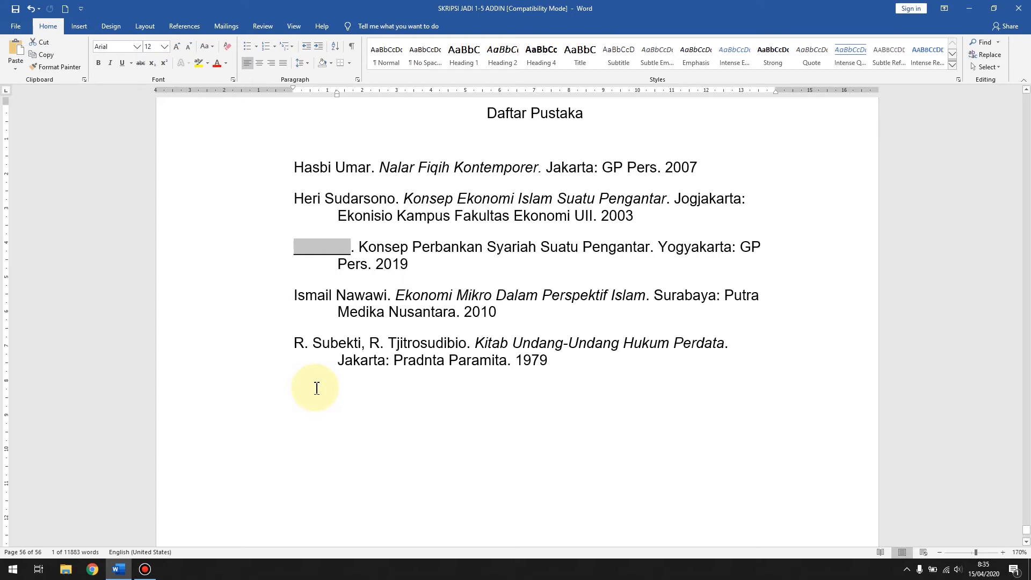
Step: Start a new entry below the last one with the text "Anonim. Alquran dan Terjemahannya"
click(563, 365)
key(Return)
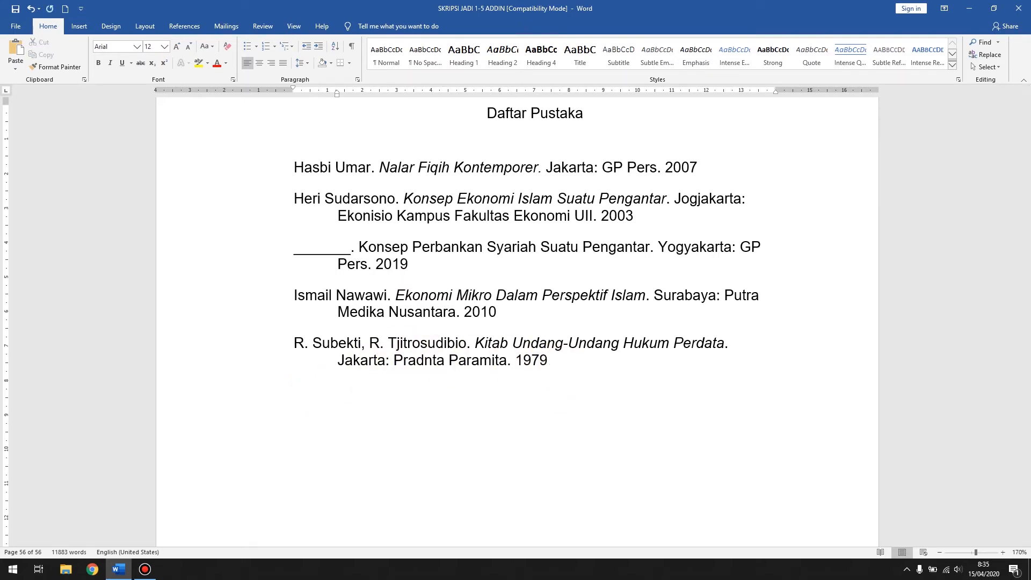
text(Anono)
key(BackSpace)
text(im. Alquran dan )
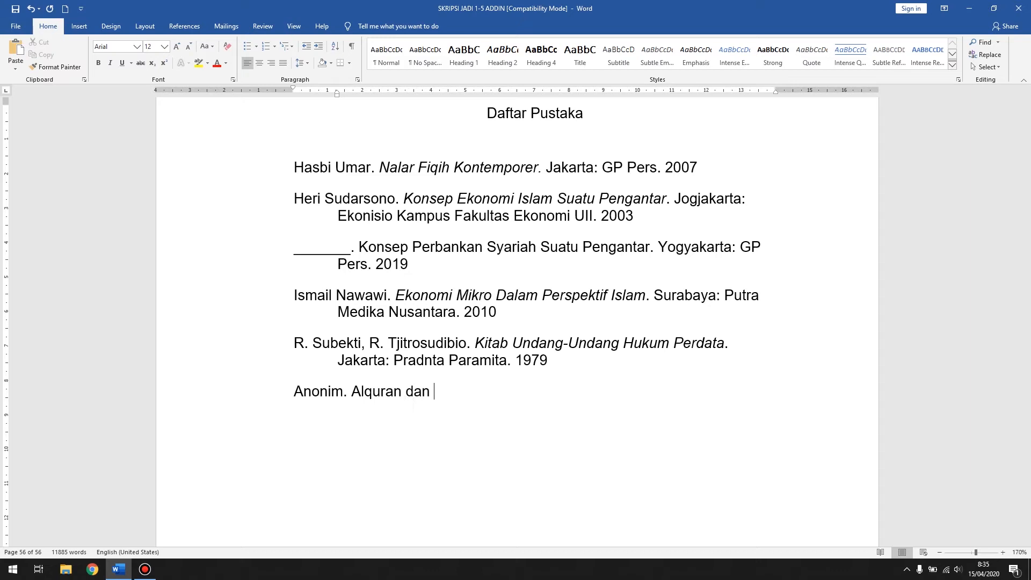
text(Terjemahannya)
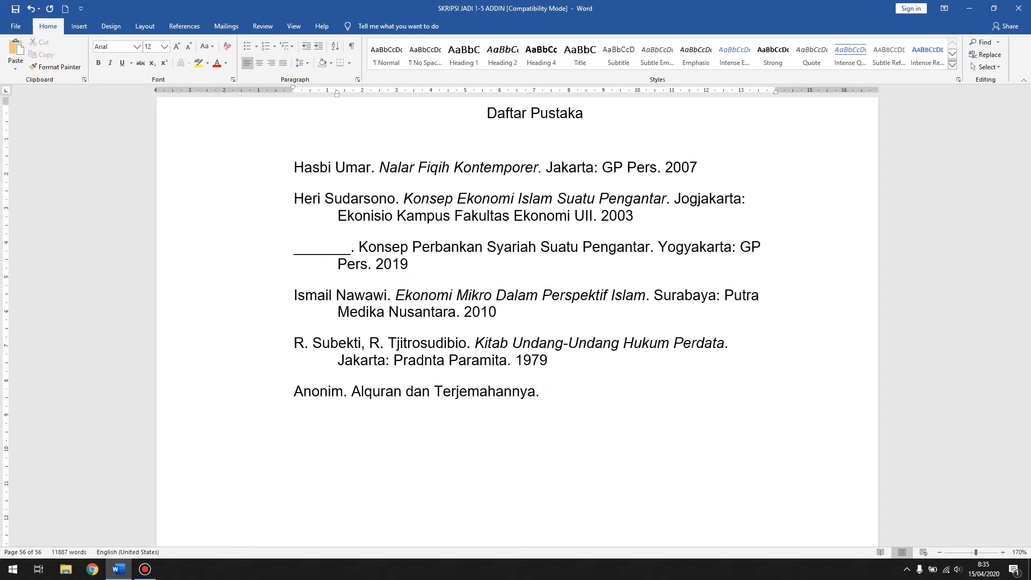
Step: Finish the Anonim entry by ending the title with a period and adding "Jakarta: Departemen Agama RI. 2018"
text(.)
text( Jakarta: Depae)
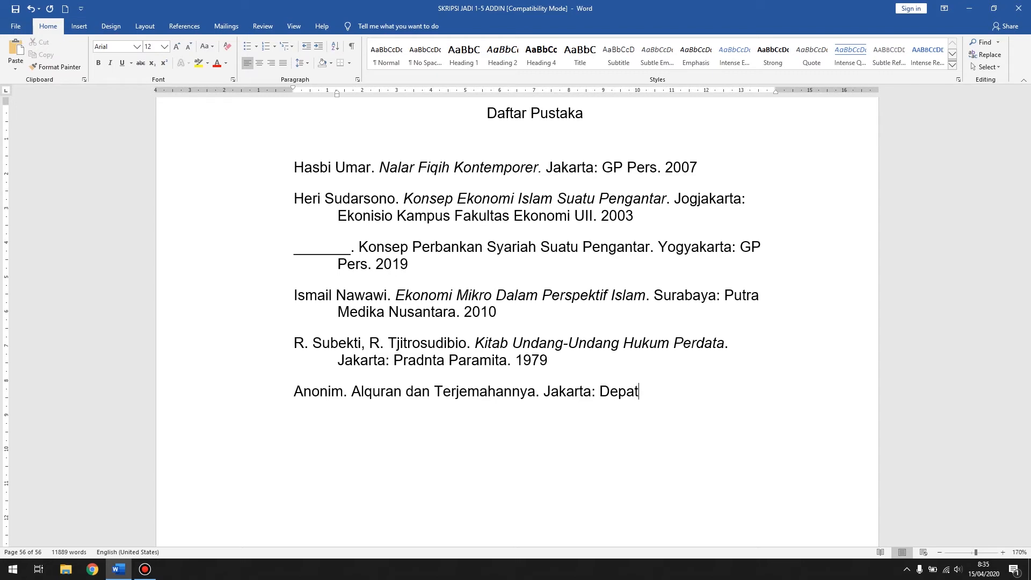
key(BackSpace)
text(rtemen Agama RI)
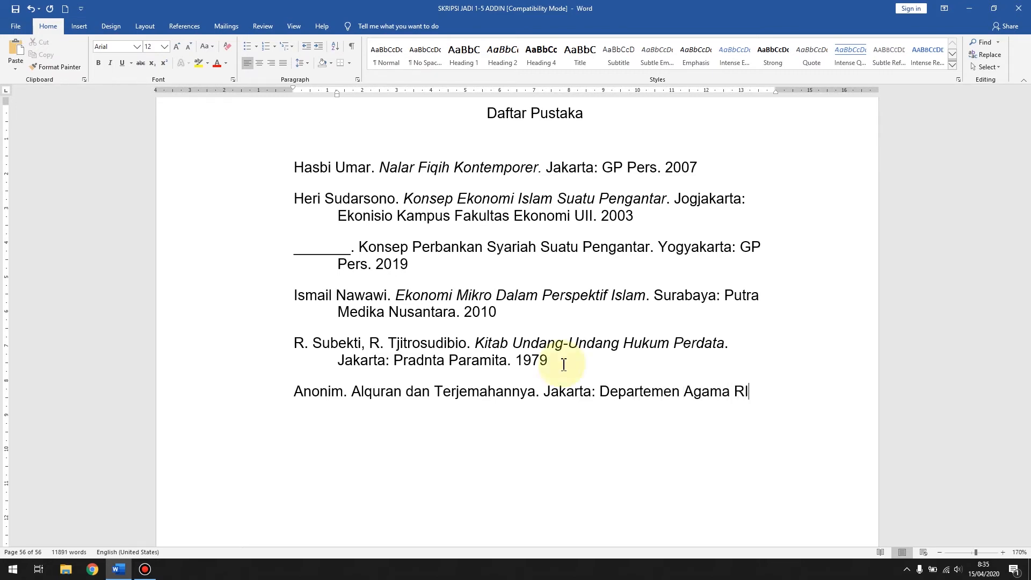
text(. 20)
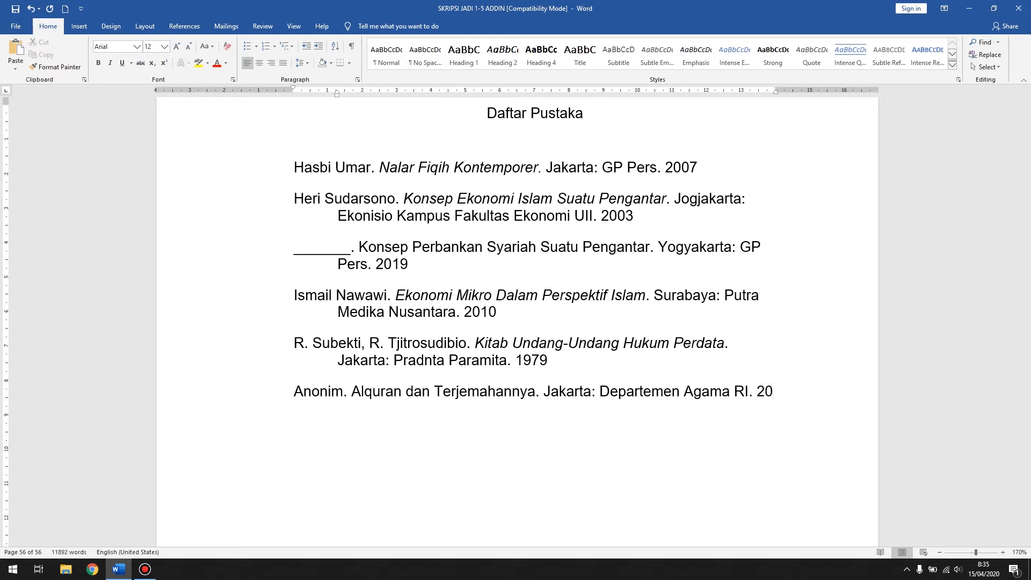
text(18)
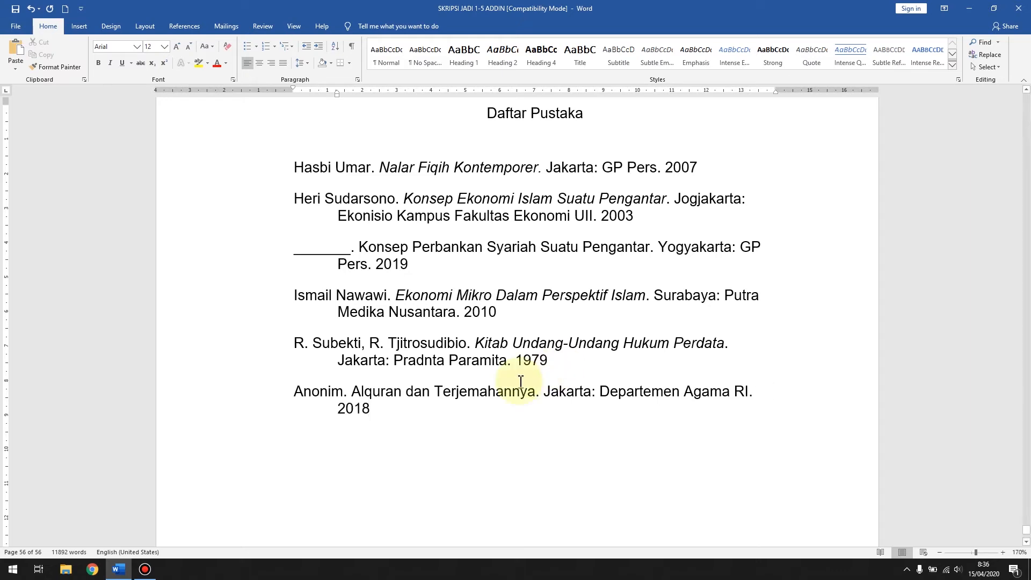
Step: Italicize the title "Alquran dan Terjemahannya" in the Anonim entry
drag(352, 392, 489, 387)
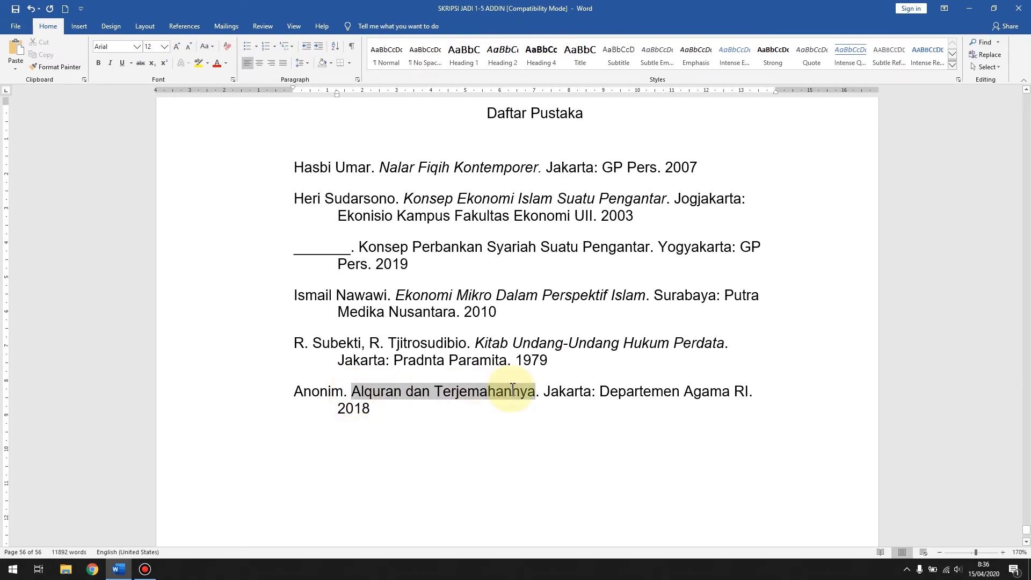
click(512, 391)
drag(355, 390, 535, 391)
click(522, 369)
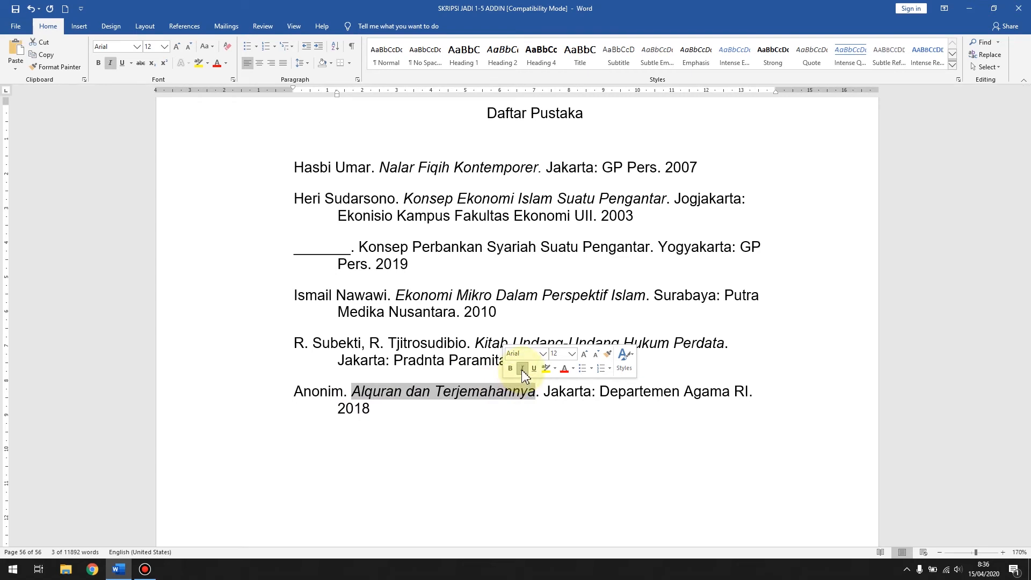
scroll(490, 407, down, 3)
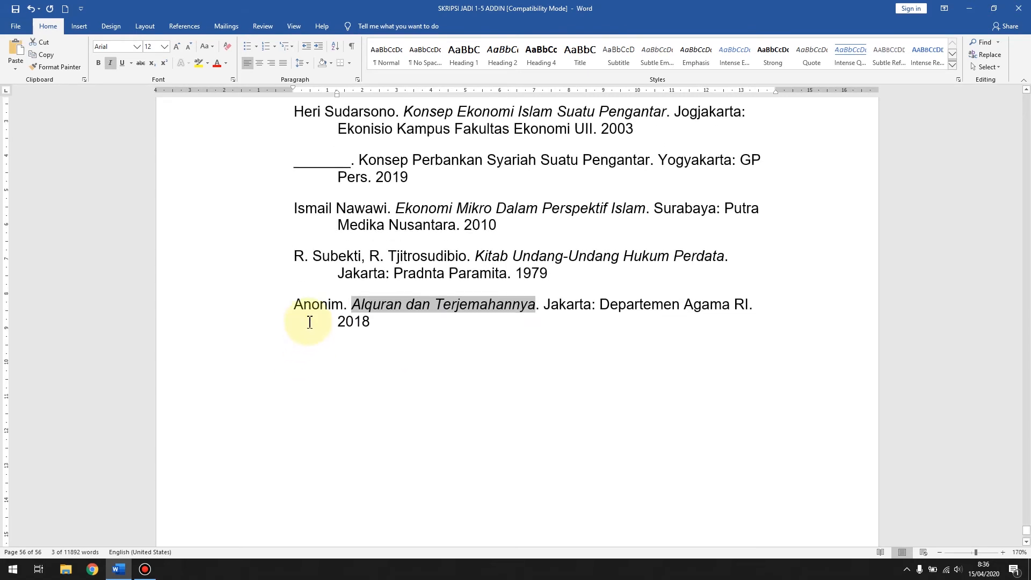
double_click(324, 311)
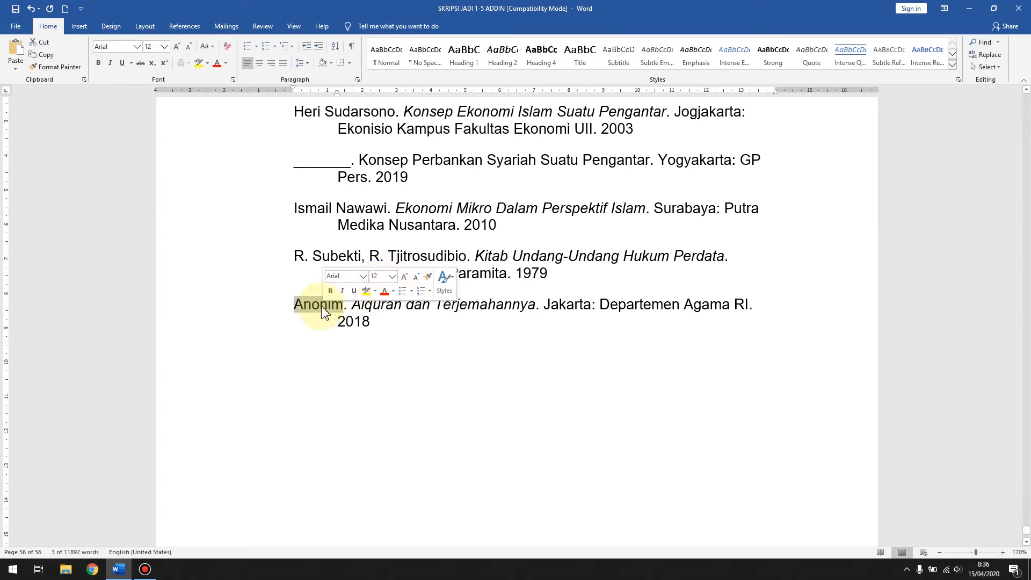
click(310, 310)
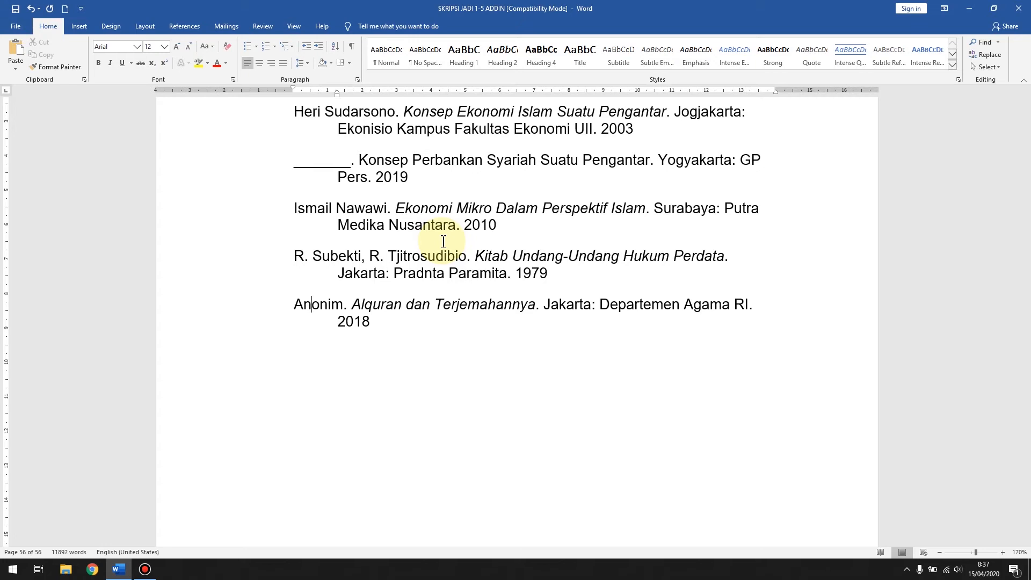
Step: Justify all the bibliography entries under the Daftar Pustaka heading
scroll(443, 241, up, 5)
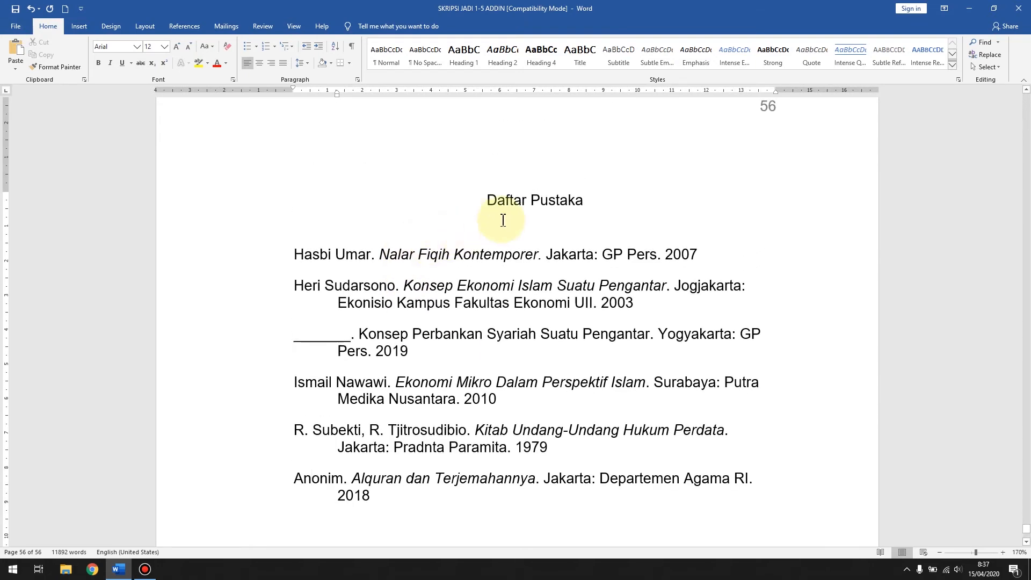
scroll(534, 224, down, 3)
drag(276, 172, 438, 425)
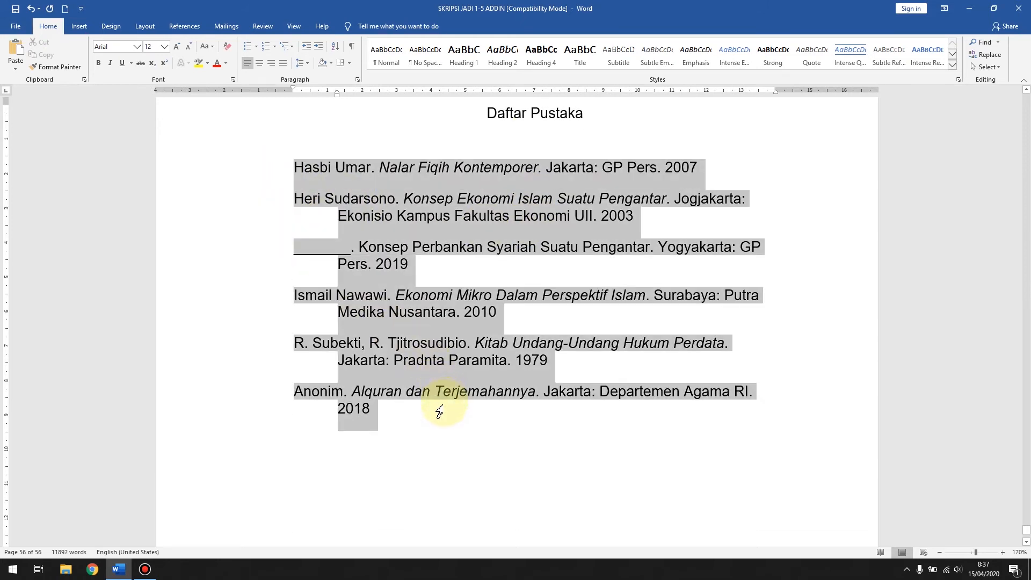
click(287, 65)
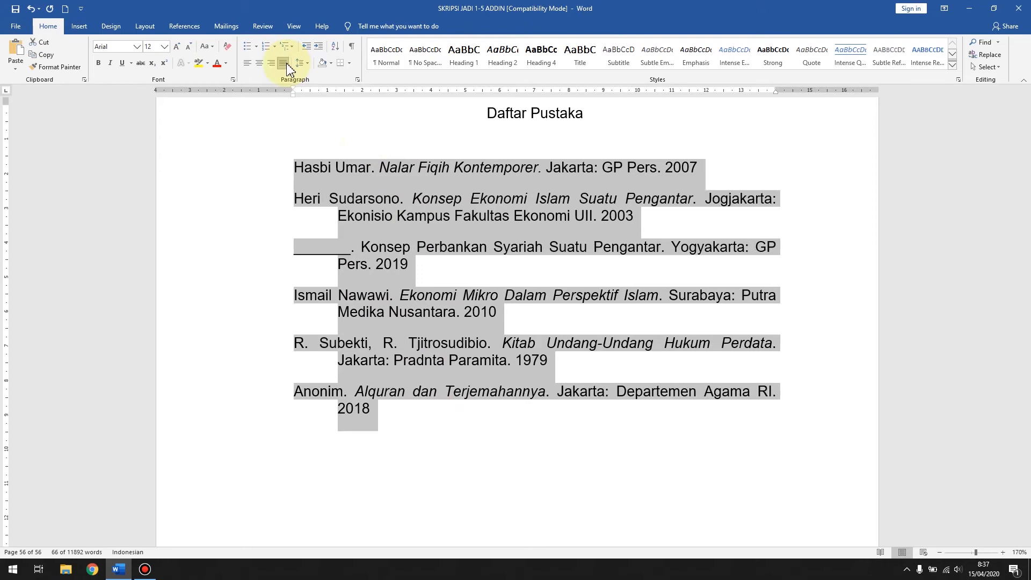
click(652, 329)
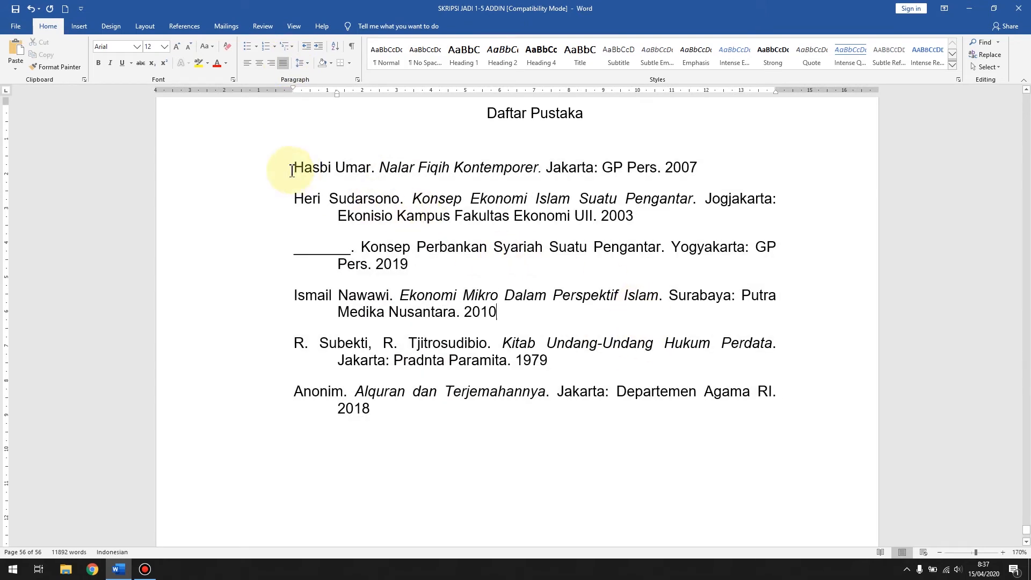
Step: Set the special indentation of the "Konsep Ekonomi Islam Suatu Pengantar" entry to First line, then back to Hanging, and apply it
double_click(237, 211)
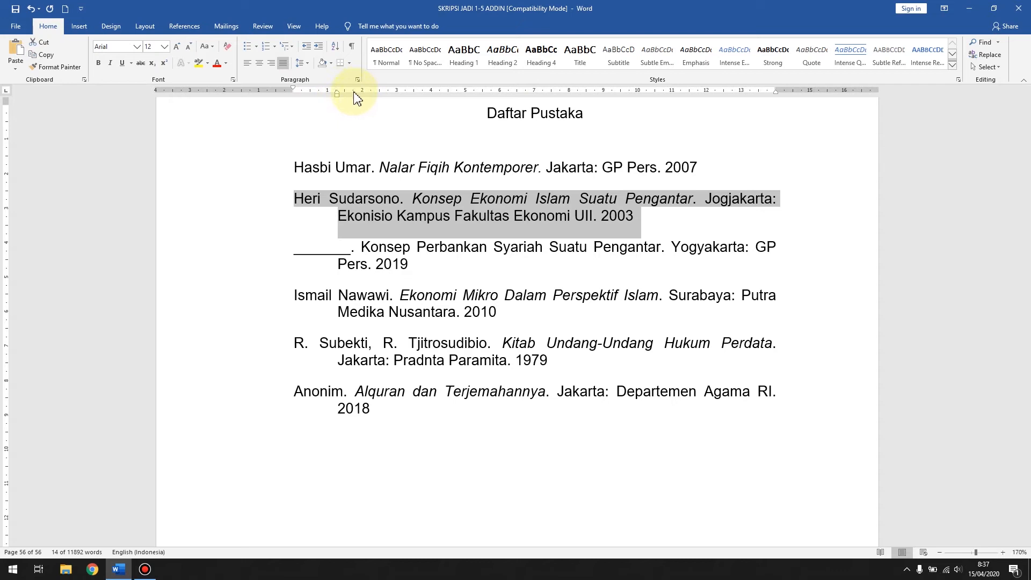
right_click(380, 205)
click(445, 280)
click(603, 245)
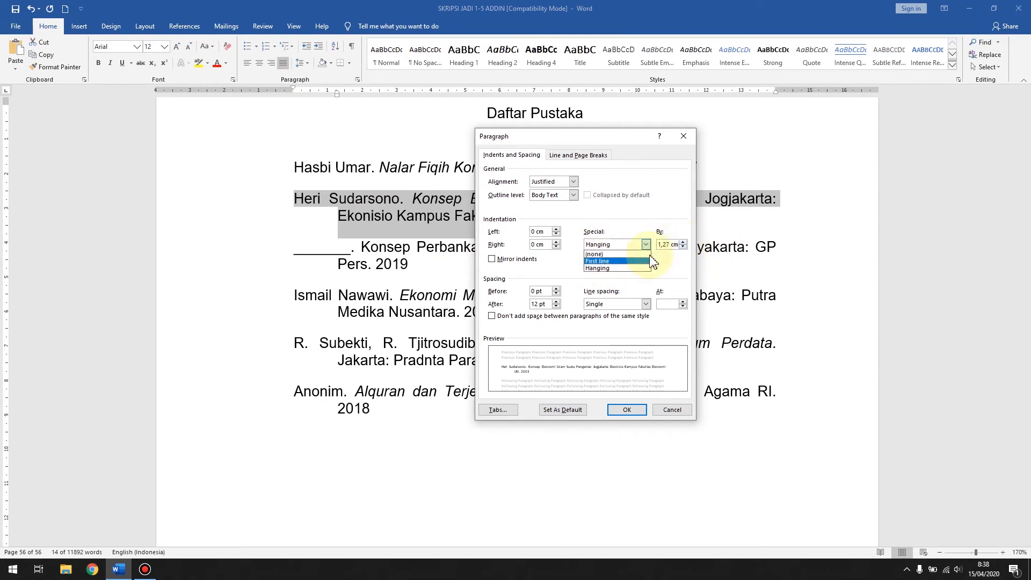
click(628, 261)
click(625, 245)
click(611, 268)
click(627, 409)
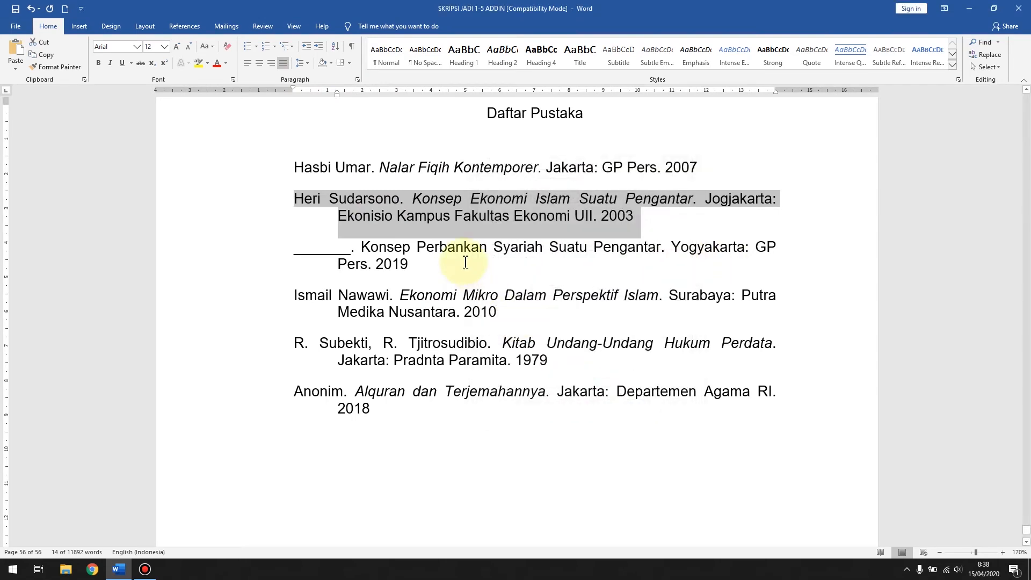
Step: Add two empty paragraphs below the Anonim entry at the end of the bibliography
click(396, 413)
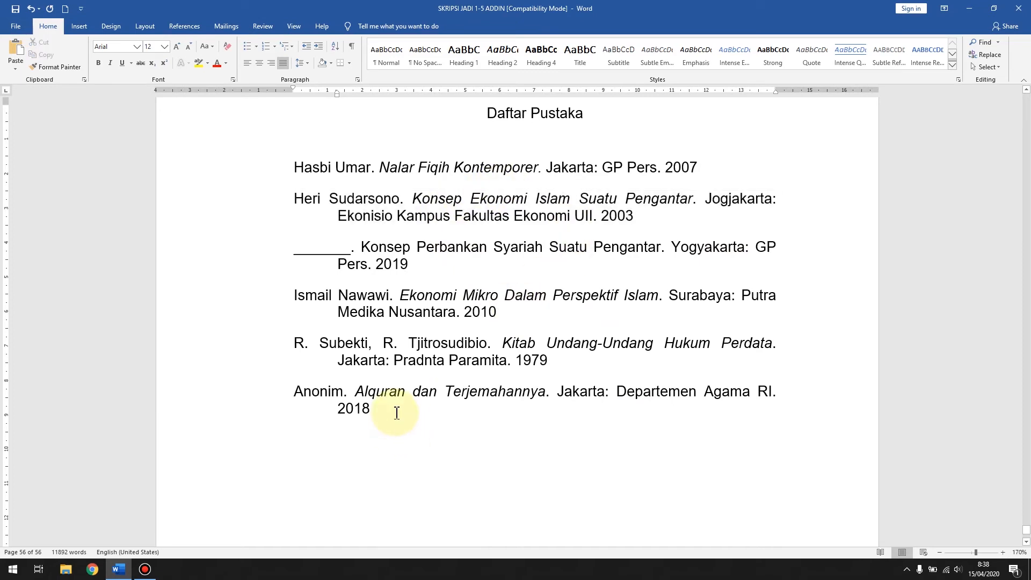
key(Return)
key(Return)
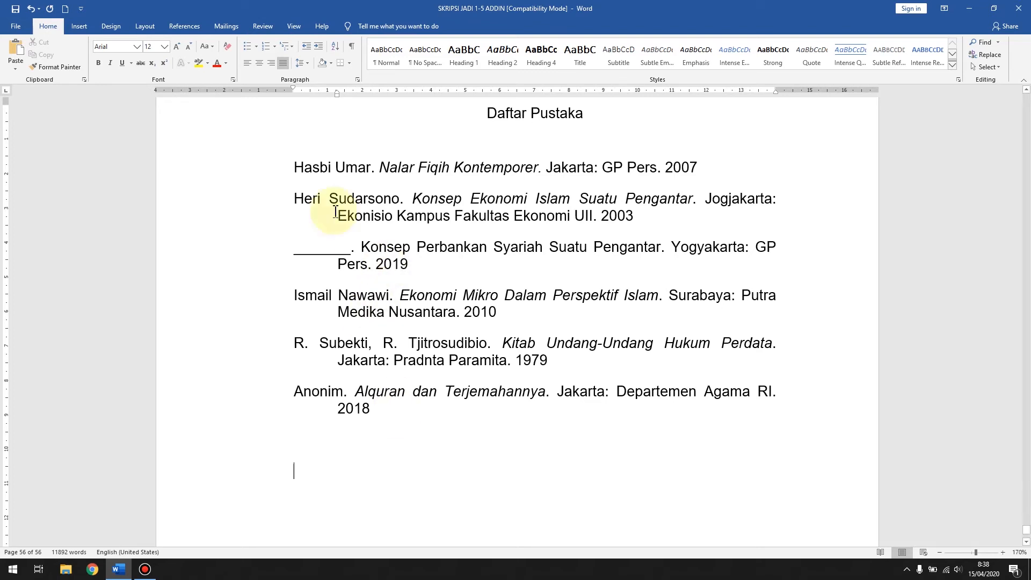
click(197, 31)
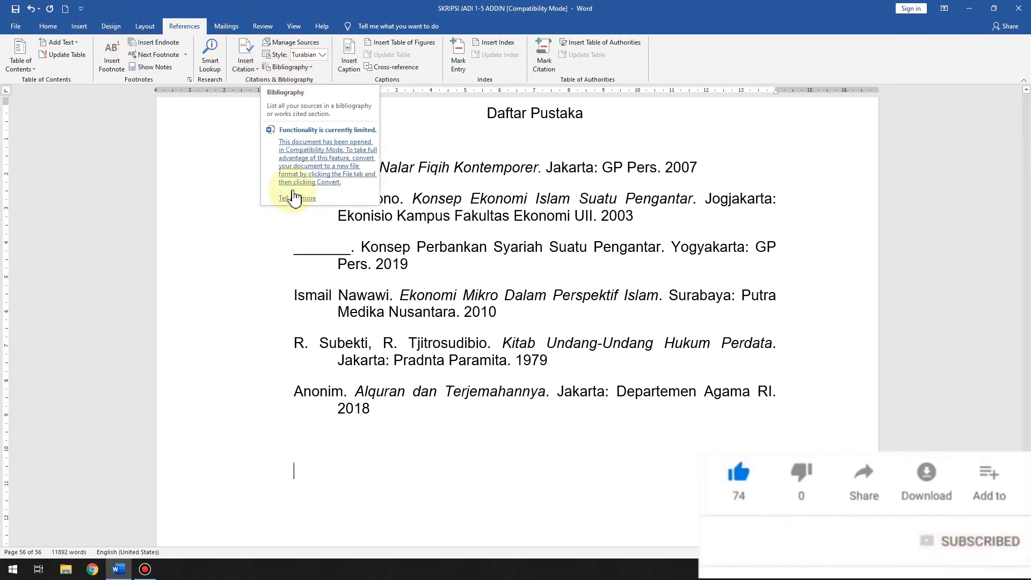
click(431, 202)
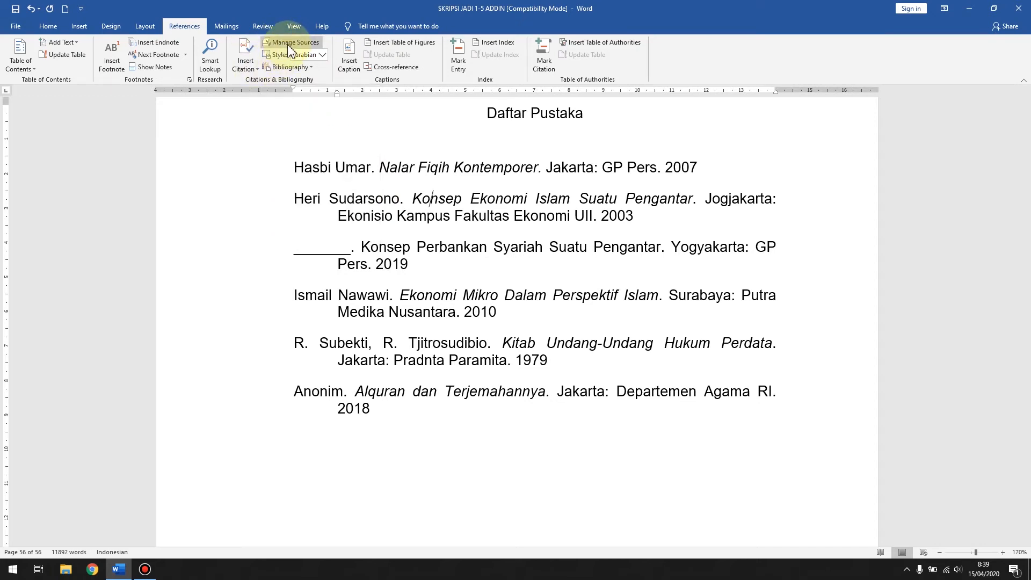
click(252, 65)
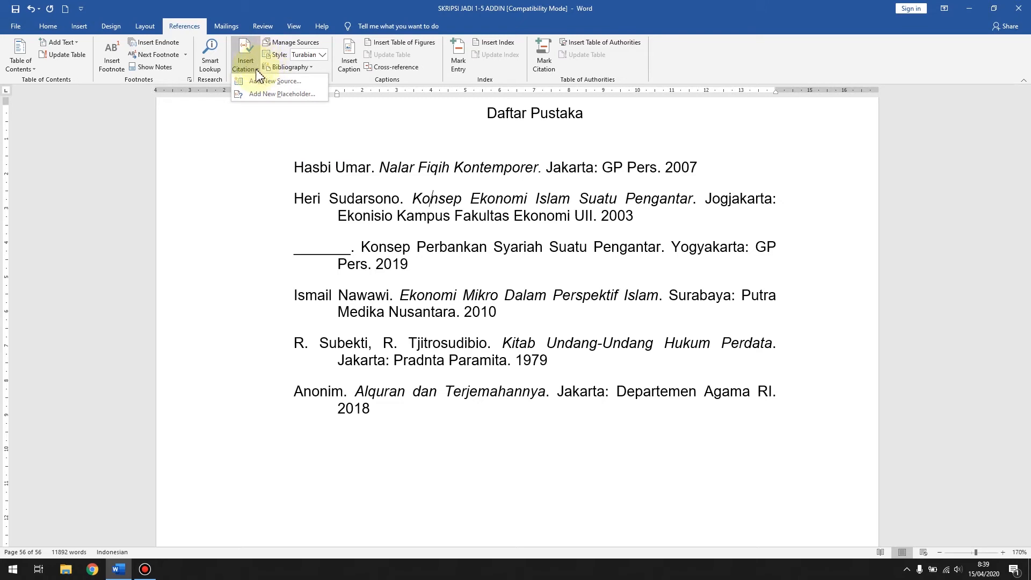
click(418, 174)
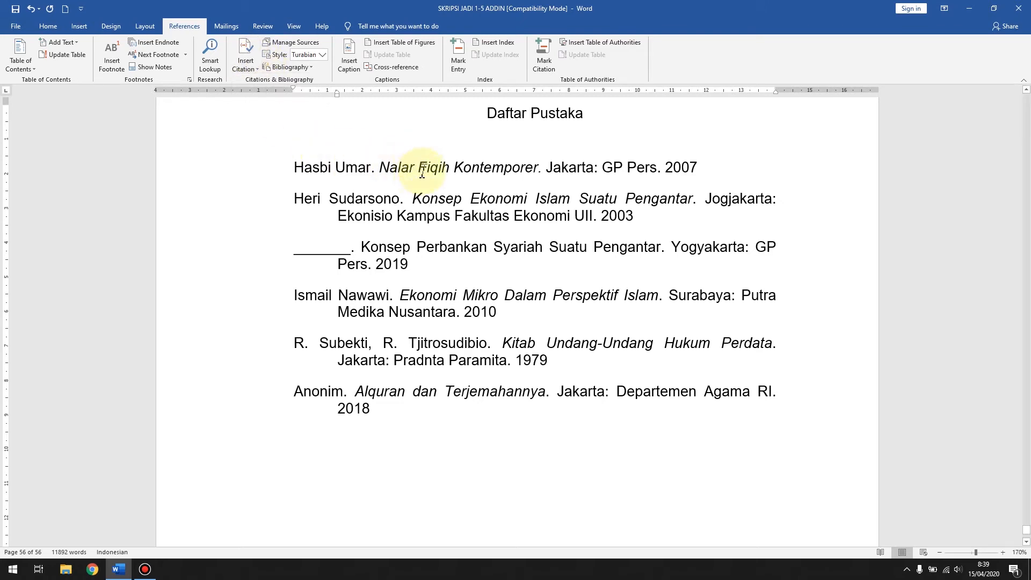
scroll(422, 173, up, 3)
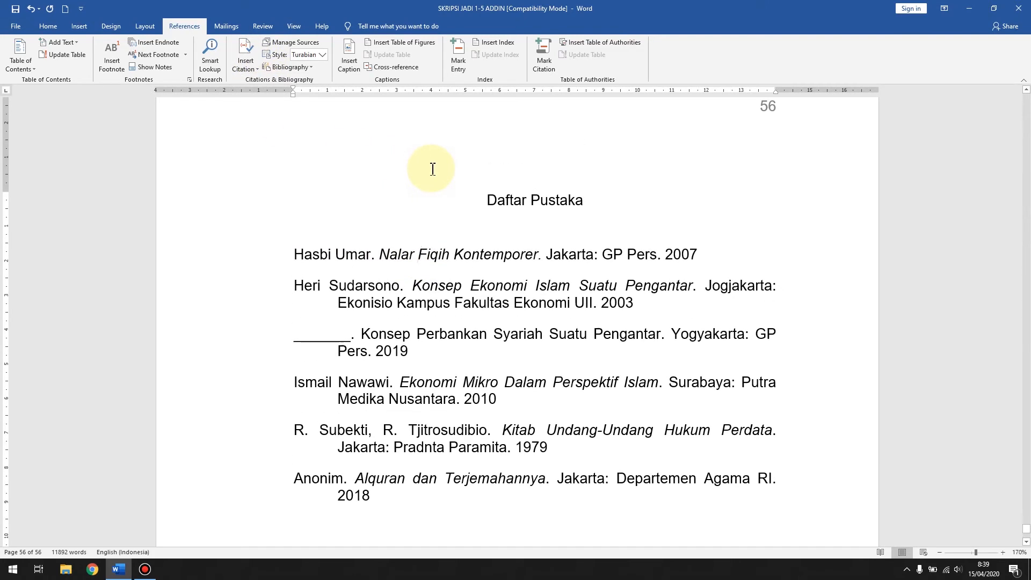
scroll(432, 170, up, 2)
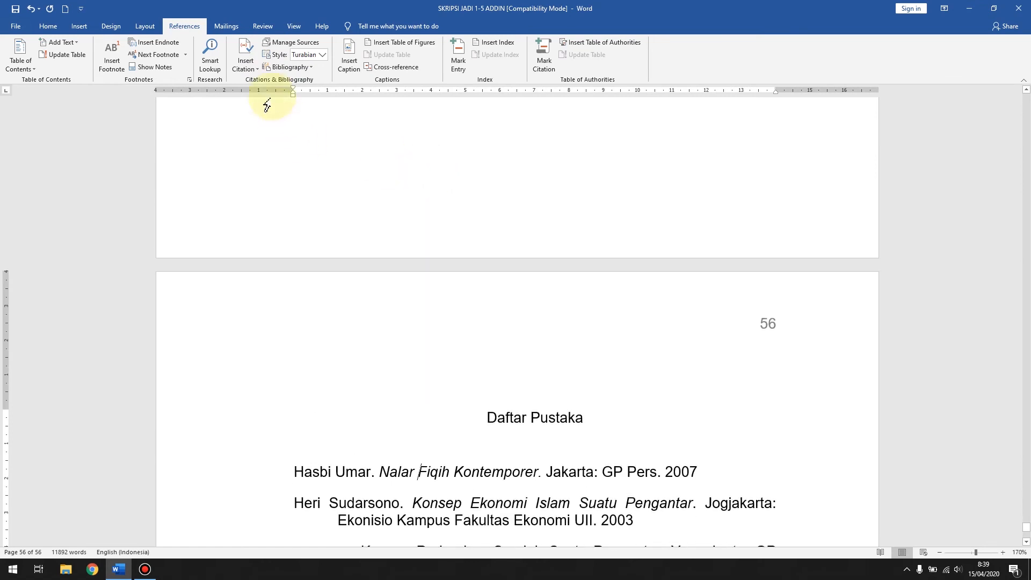
Step: Open the Source Manager and examine the preview of each source in the master list
click(252, 70)
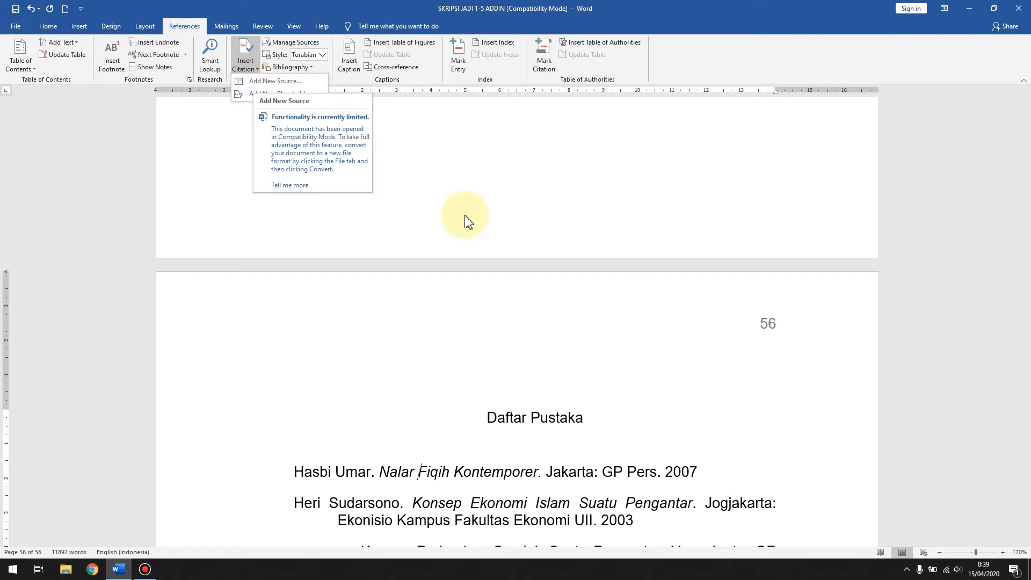
click(352, 11)
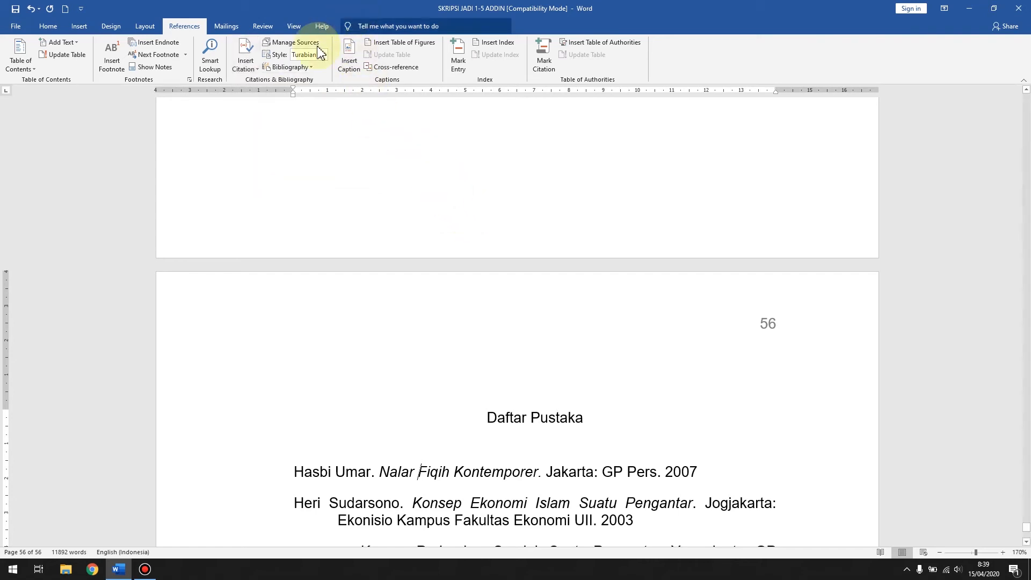
click(290, 51)
drag(426, 156, 413, 117)
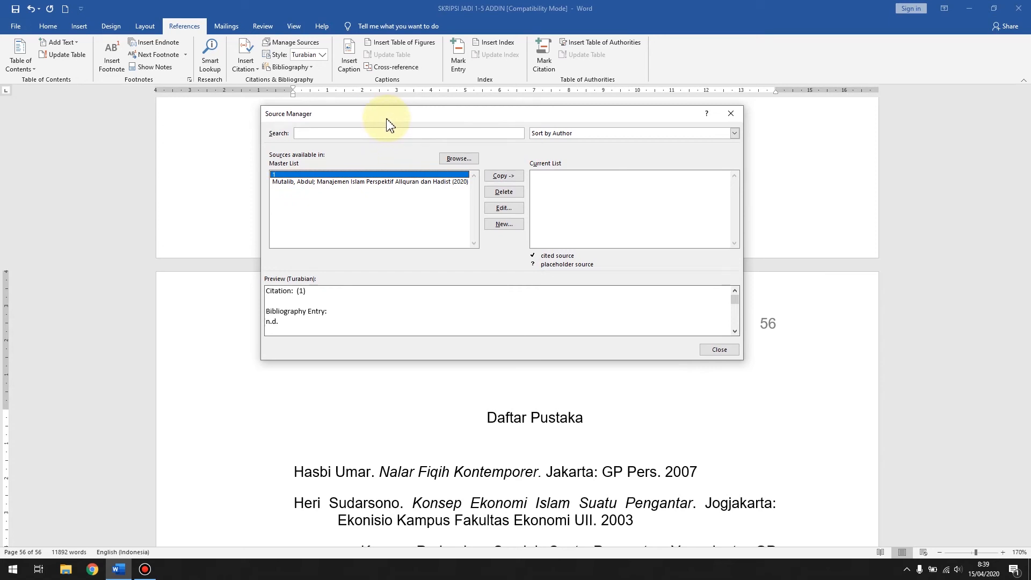
click(290, 182)
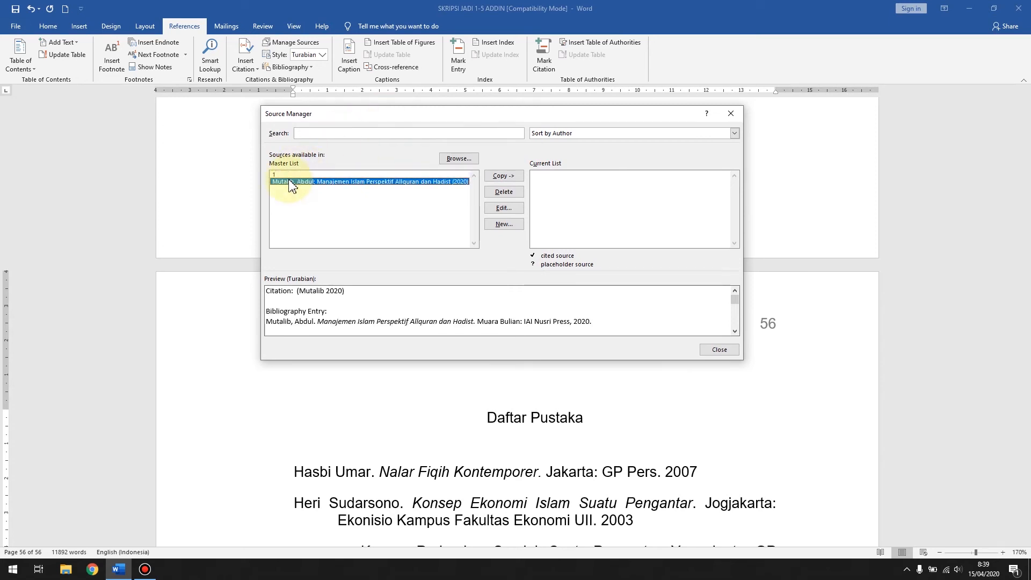
click(291, 174)
click(407, 182)
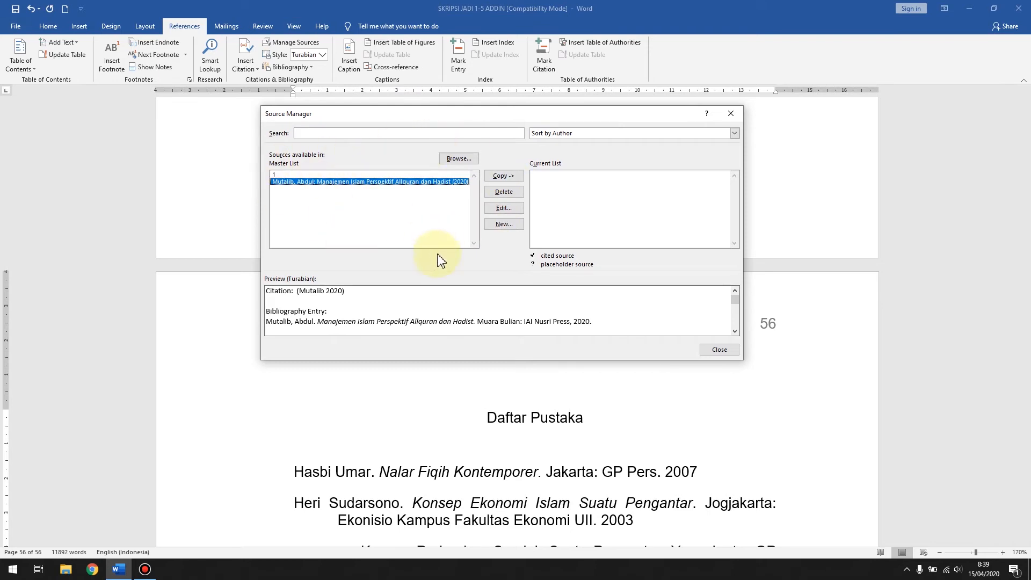
drag(495, 120, 484, 107)
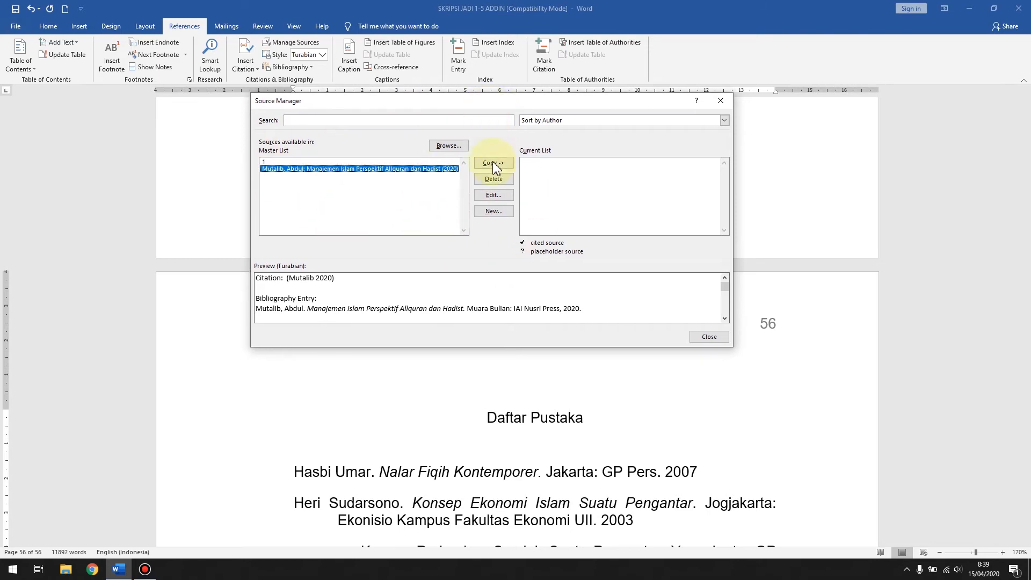
Step: Start creating a new source, look through the available source types, and set its type to Book
click(493, 211)
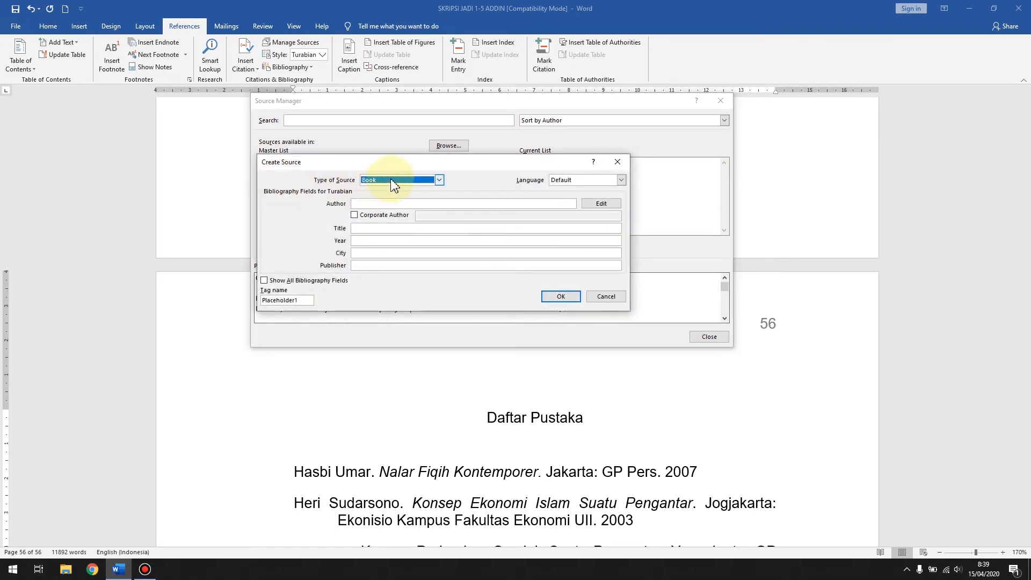
click(440, 180)
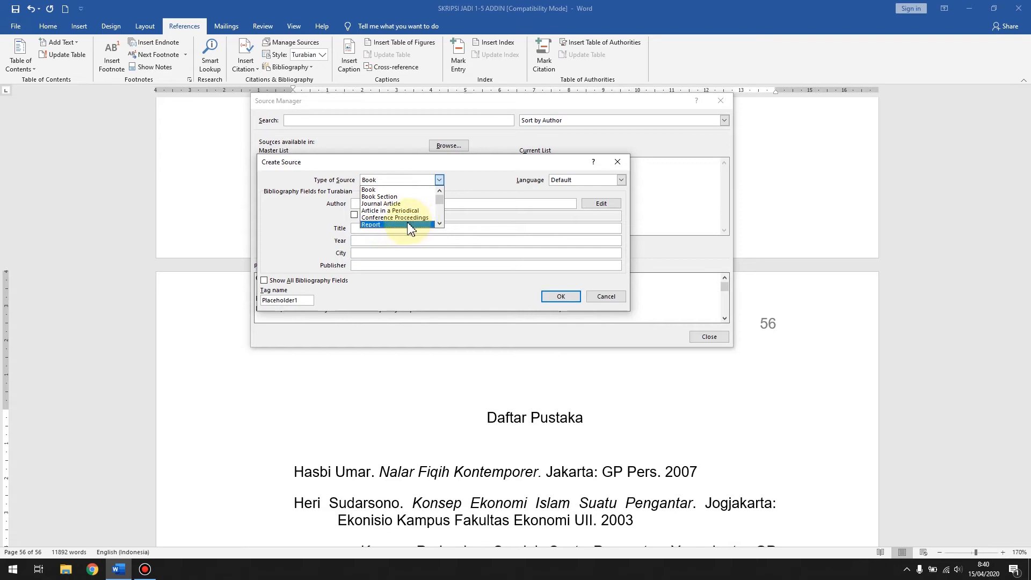
scroll(396, 230, down, 1)
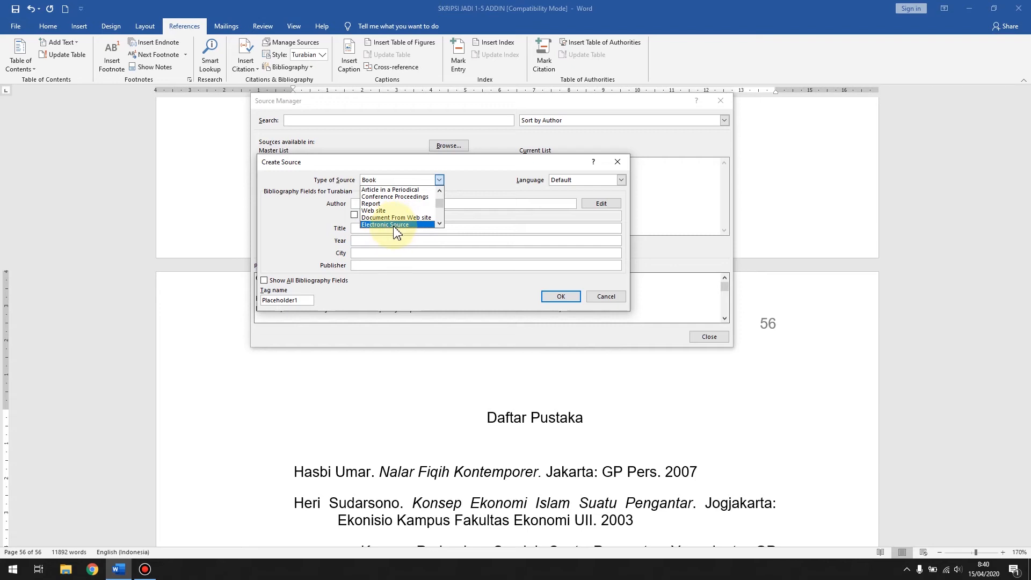
scroll(396, 231, down, 2)
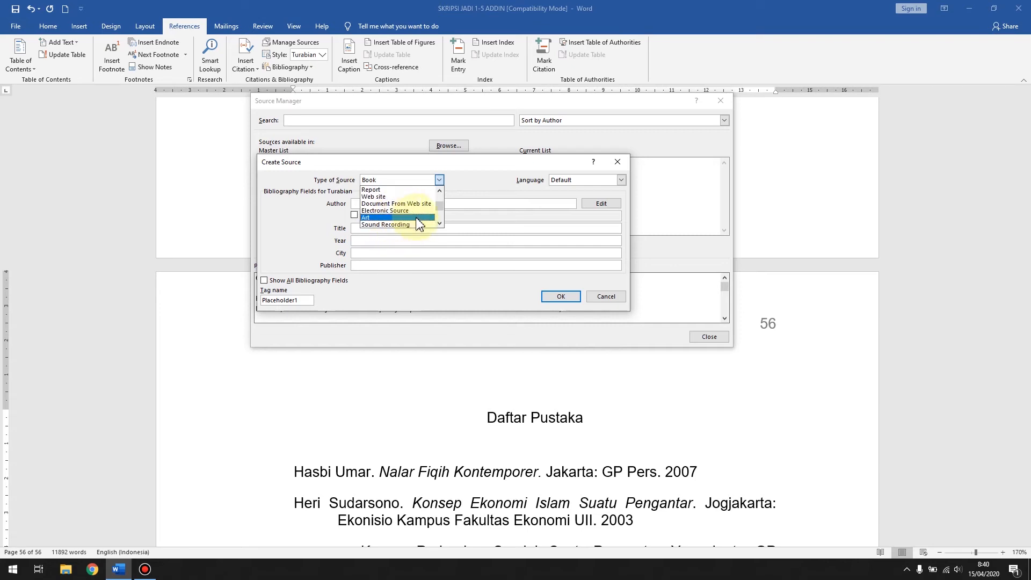
scroll(423, 222, down, 1)
scroll(401, 217, down, 2)
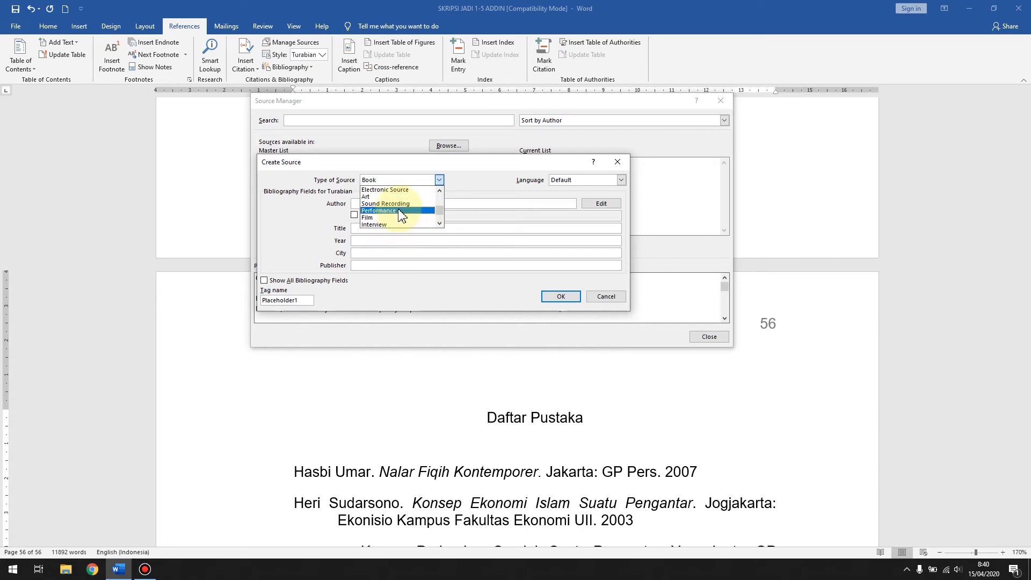
scroll(397, 228, down, 1)
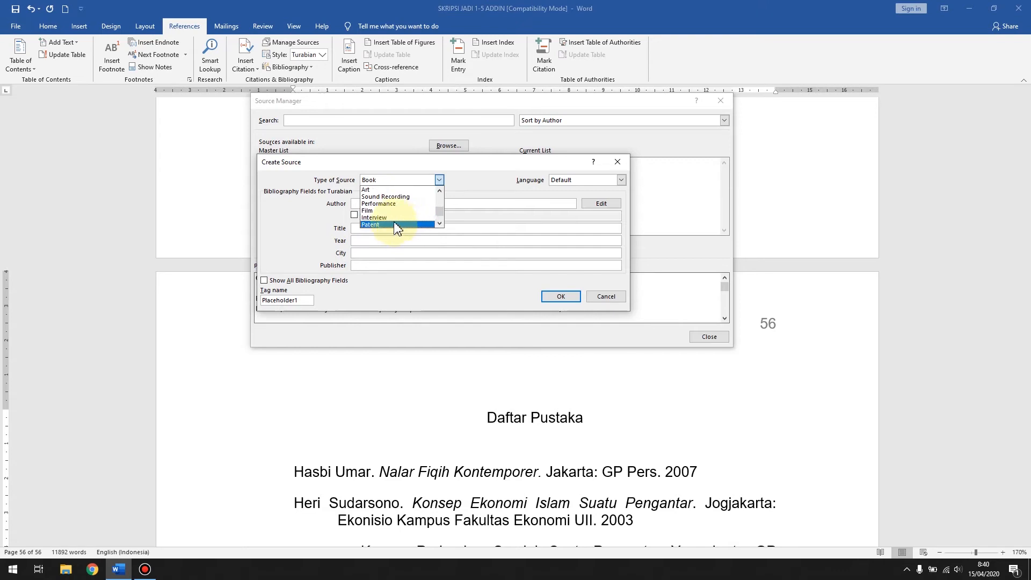
scroll(401, 226, down, 2)
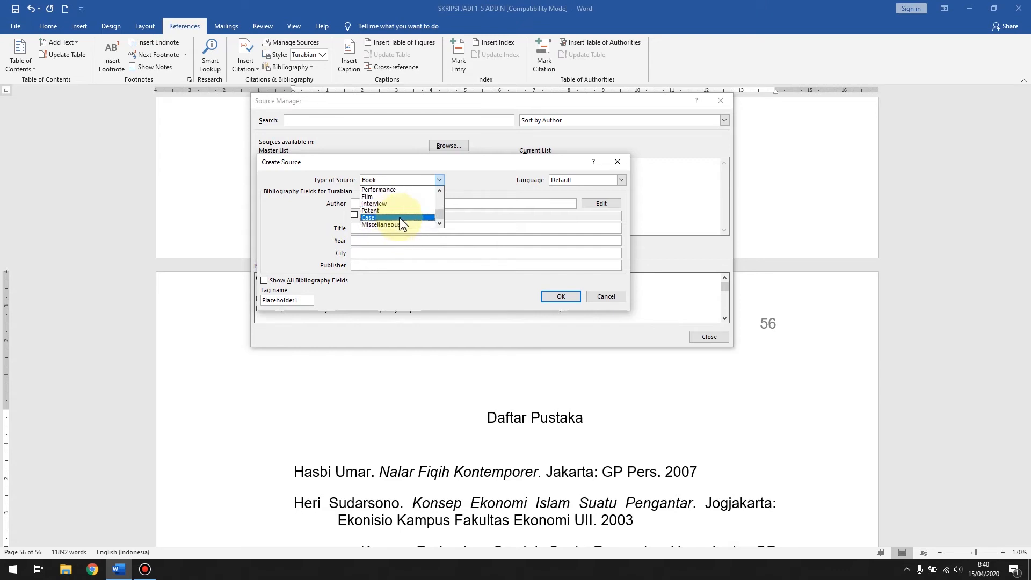
scroll(397, 217, up, 11)
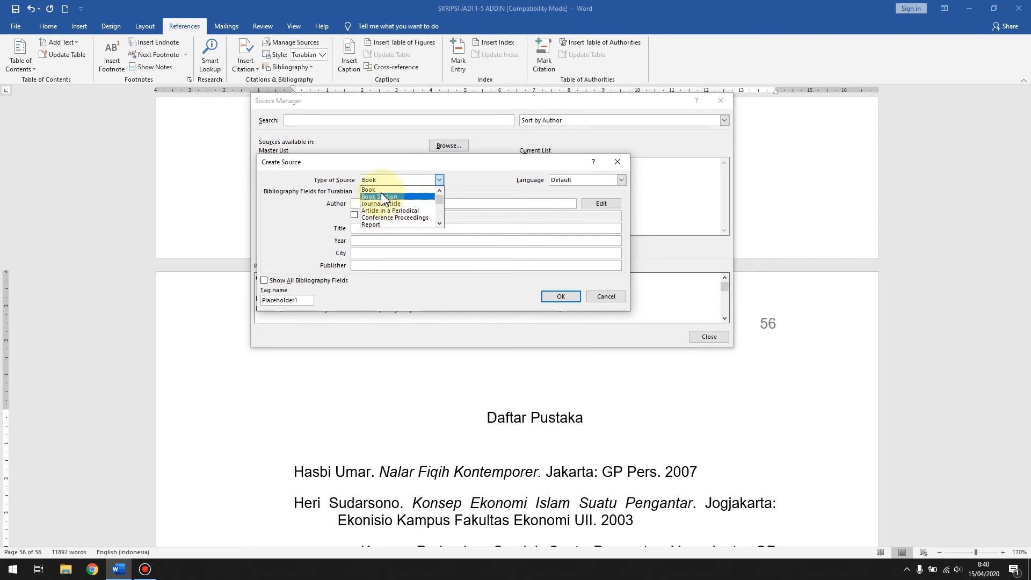
scroll(395, 209, down, 2)
scroll(392, 220, down, 2)
scroll(403, 222, up, 4)
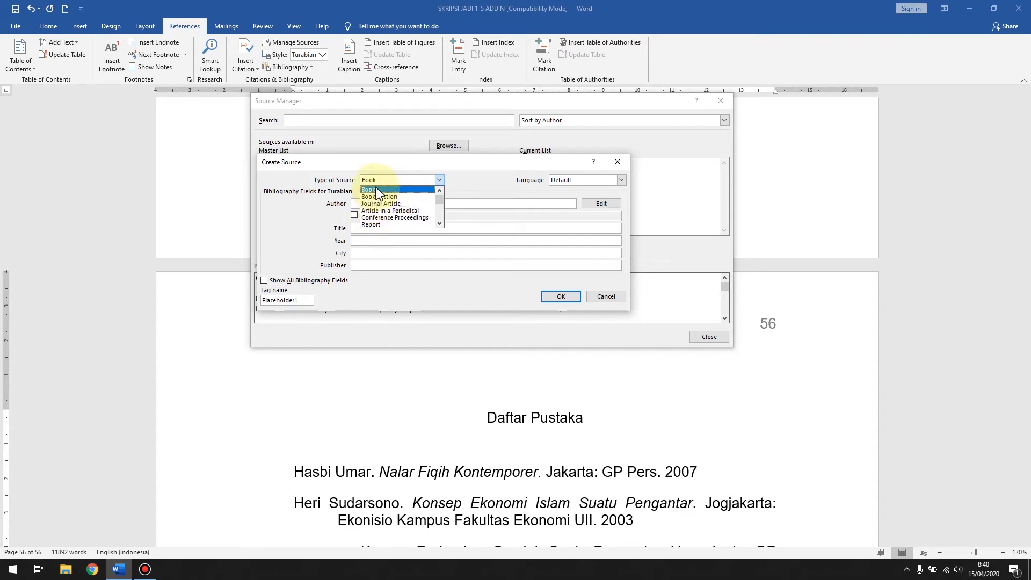
click(377, 190)
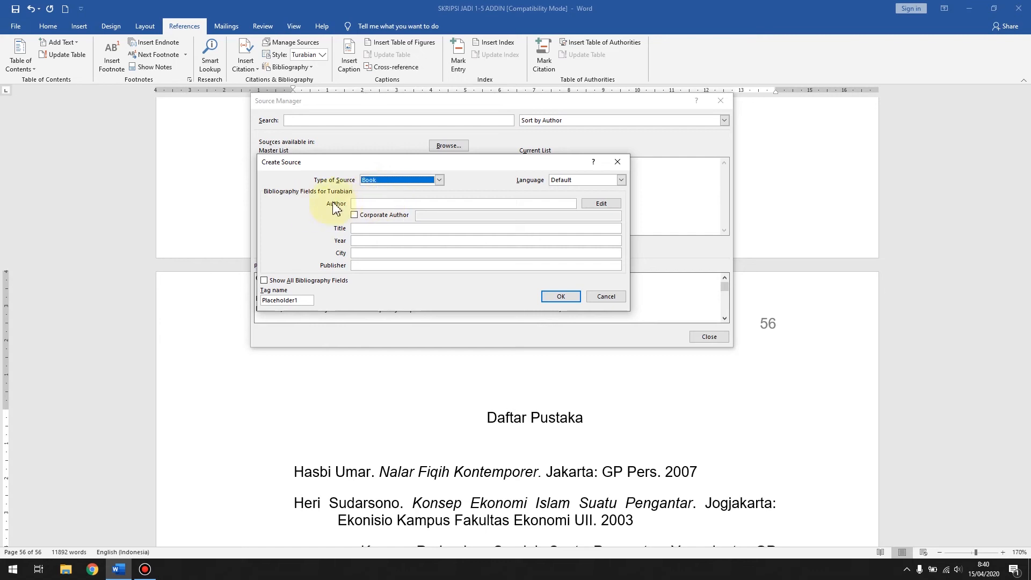
Step: Enter the author's full name for the new Book source, and turn the Corporate Author option on and back off
click(362, 205)
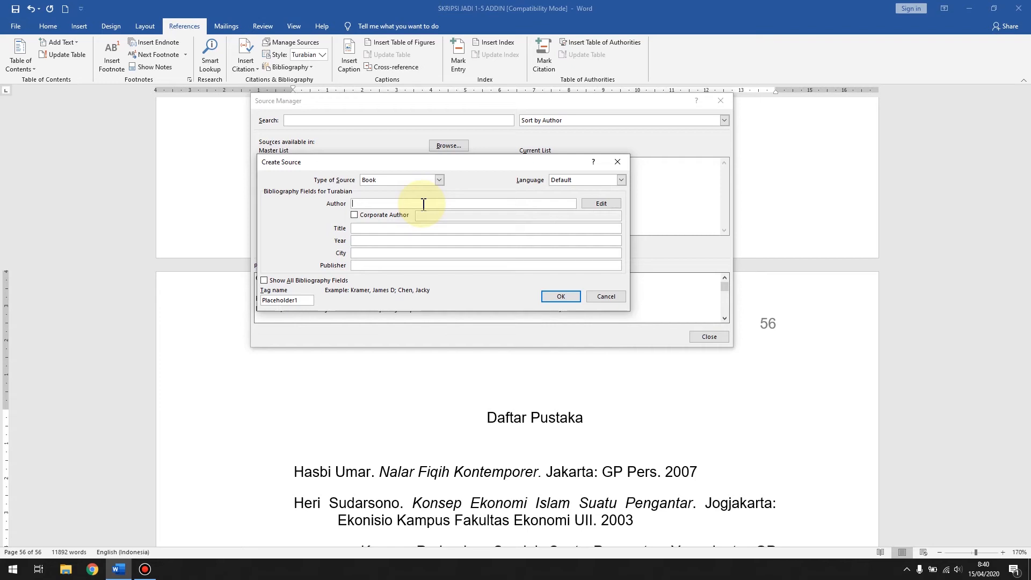
text(HAru)
key(BackSpace)
key(BackSpace)
text(arun Nasution)
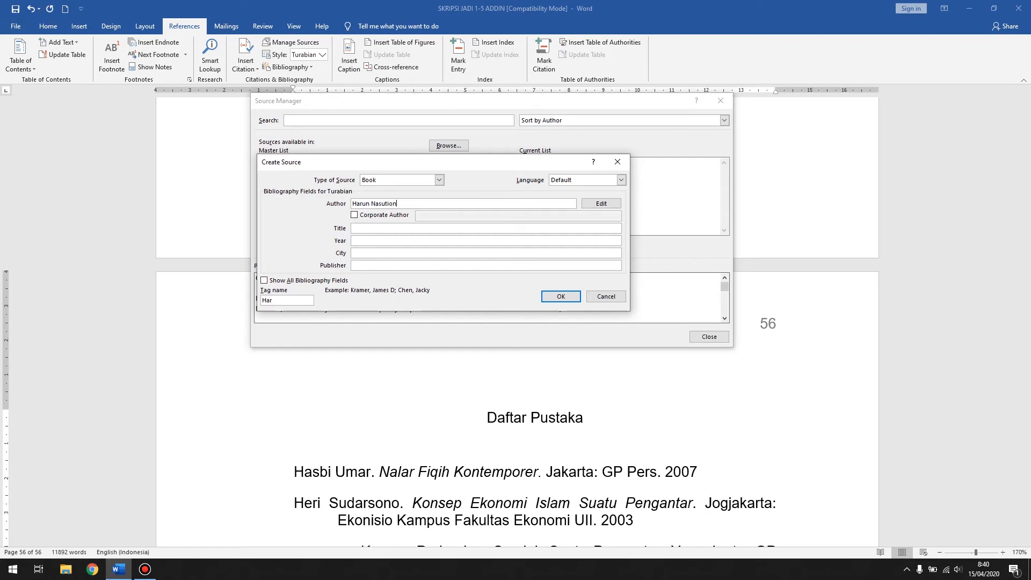
click(368, 230)
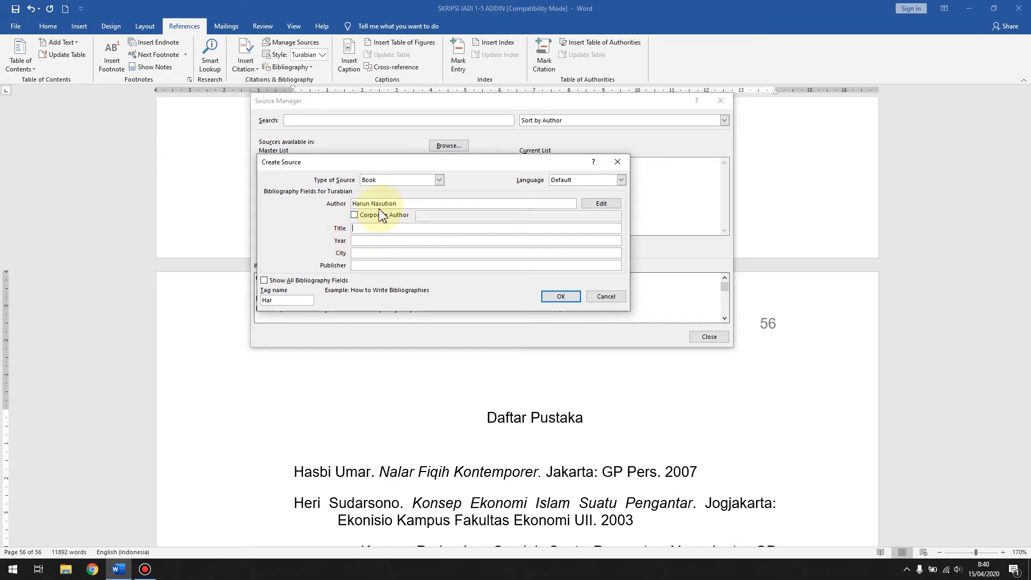
click(357, 218)
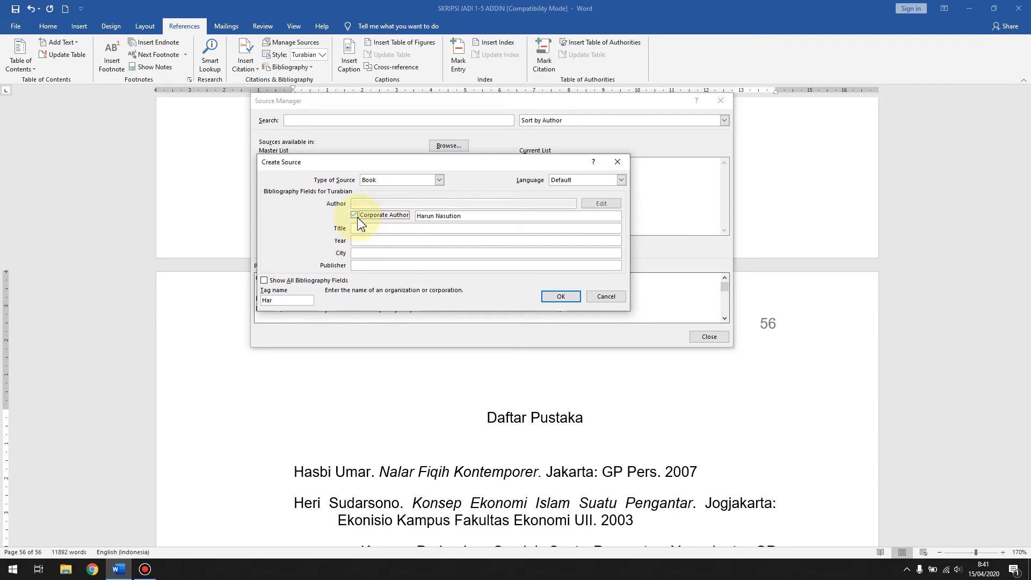
click(357, 218)
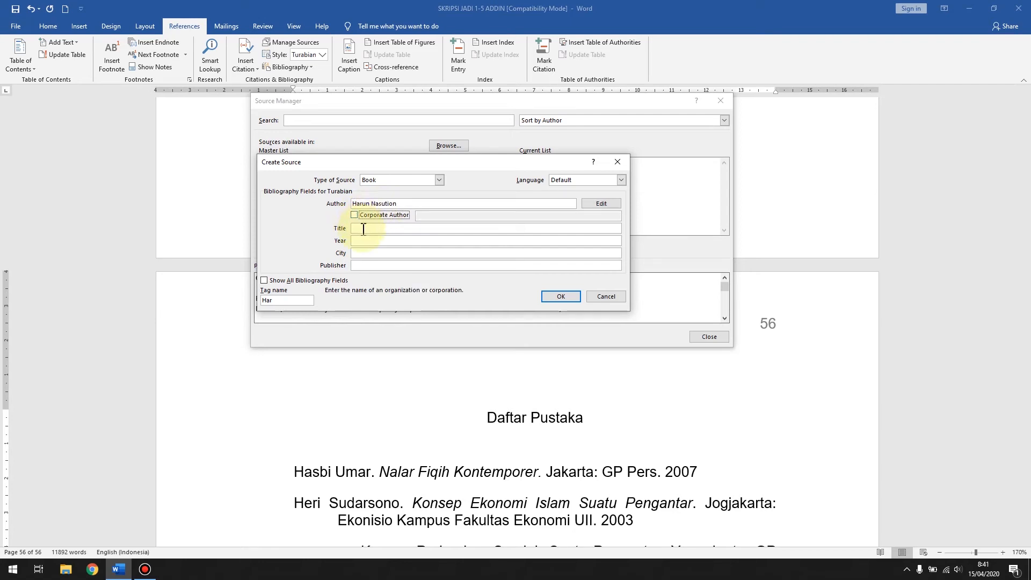
Step: Give the new source the title "Akal dan Wahyu" and the year 2013
click(413, 230)
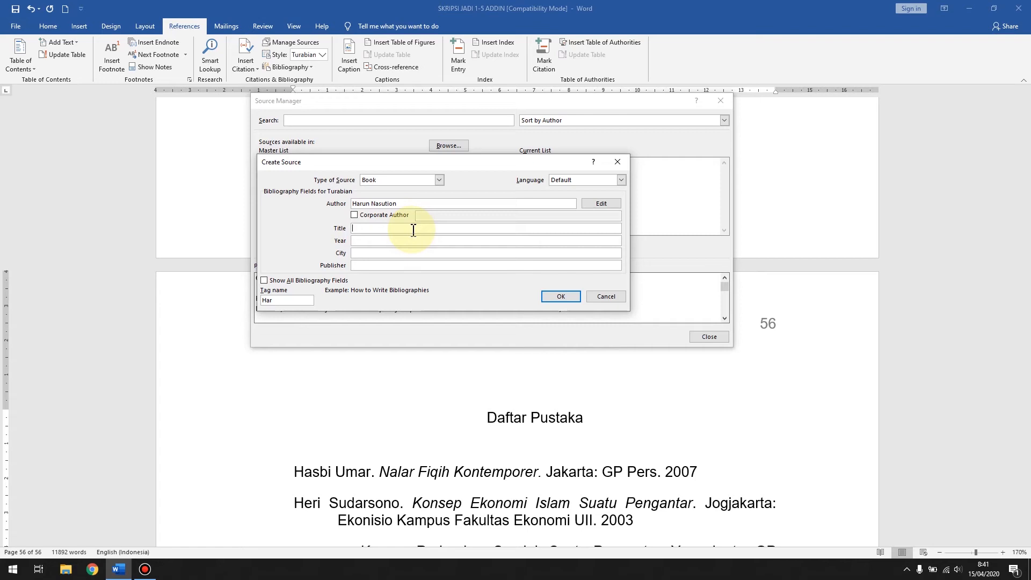
text(Akal dan Wahyu)
click(402, 241)
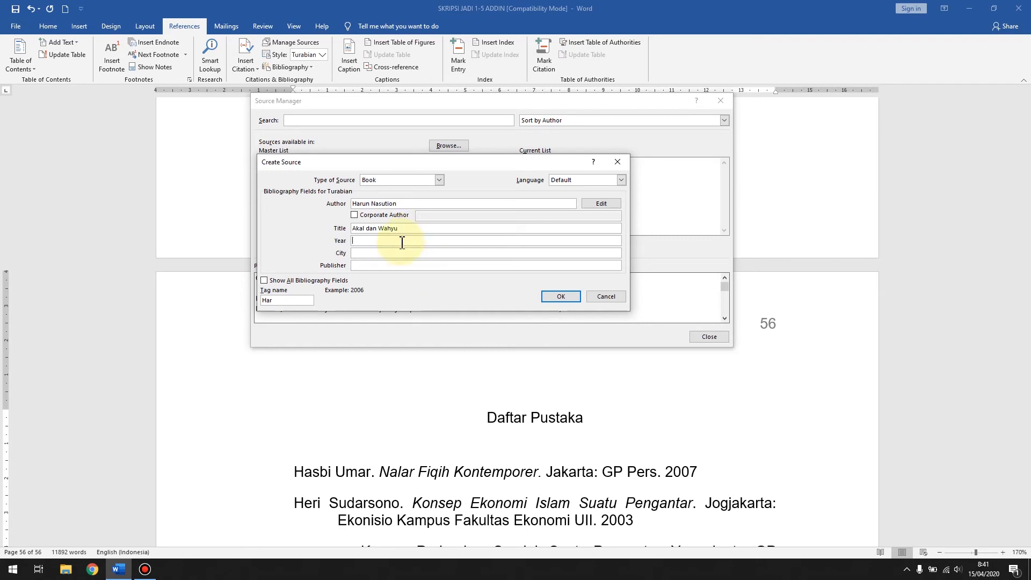
text(2013)
Step: Set the source's city to Bandung and its publisher to "Rajawali Press", and save the new source
click(388, 253)
text(Bandung)
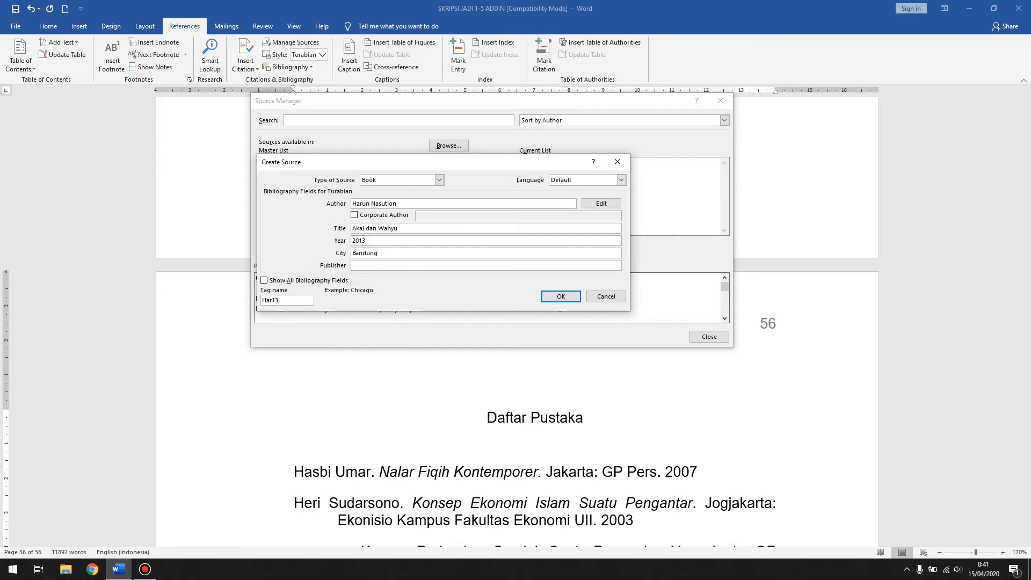
click(369, 266)
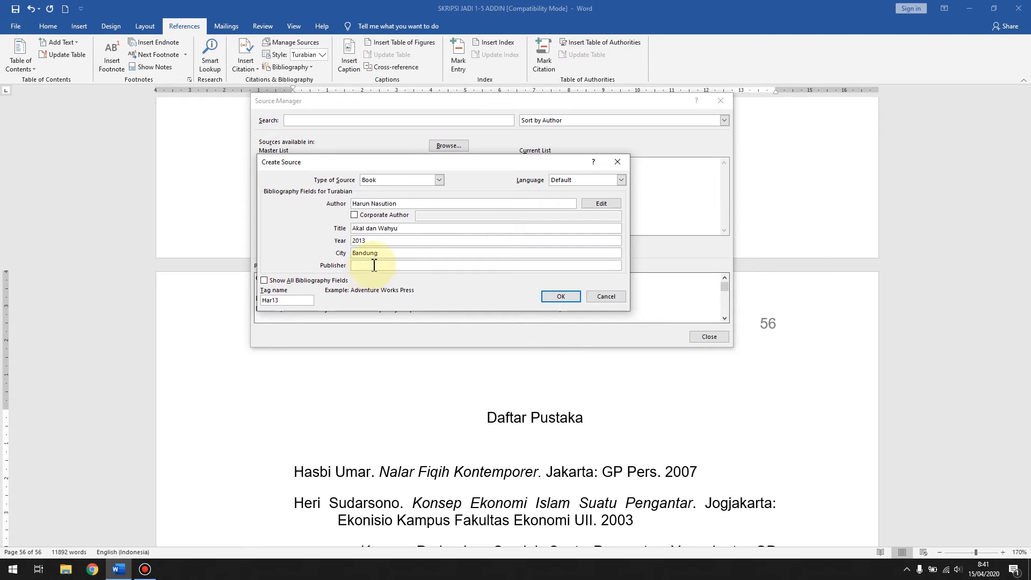
text(Rajaw)
key(BackSpace)
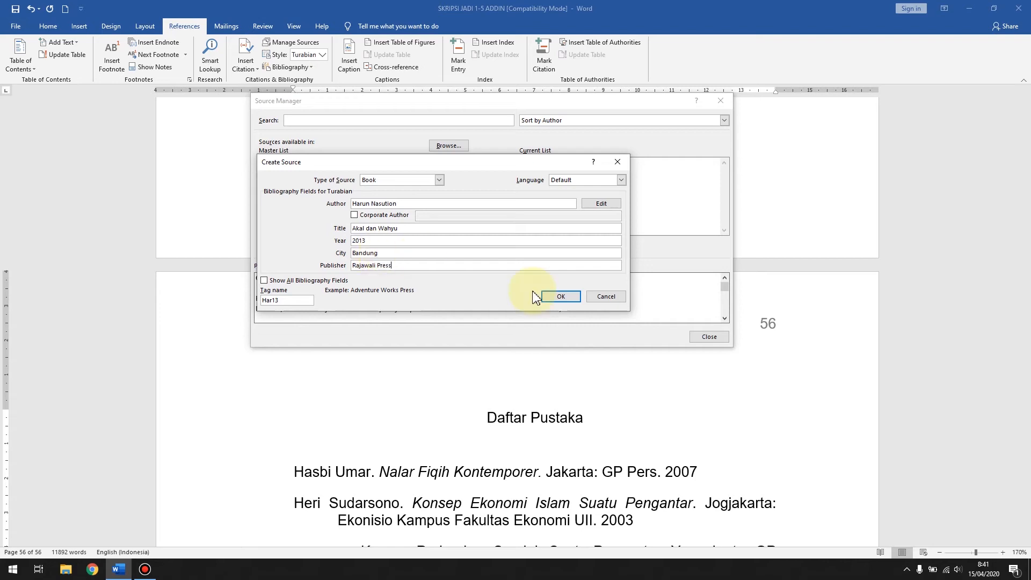
click(577, 301)
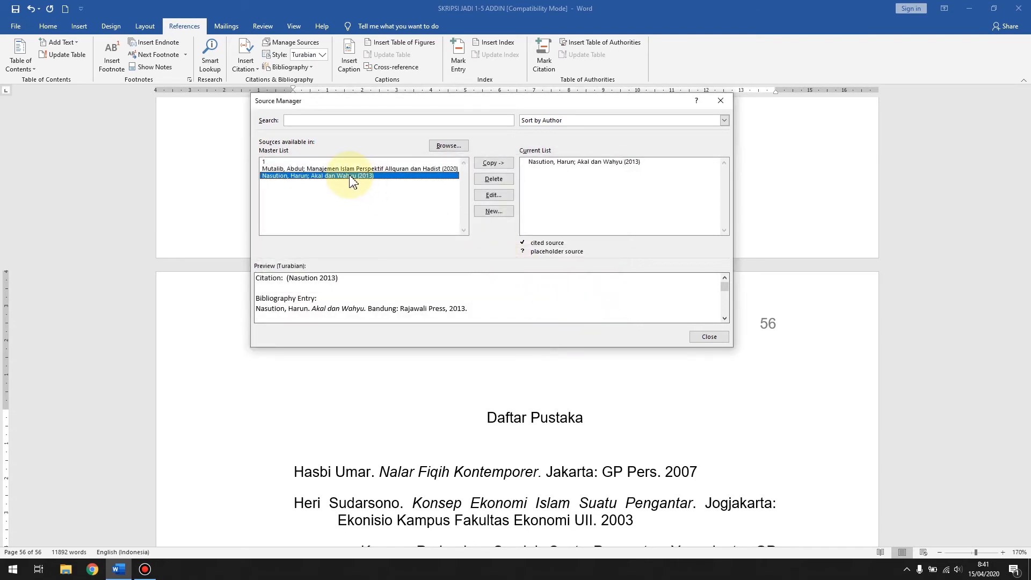
Step: Copy the "Manajemen Islam Perspektif Allquran dan Hadist" source from the master list to the current list and close the Source Manager
click(352, 169)
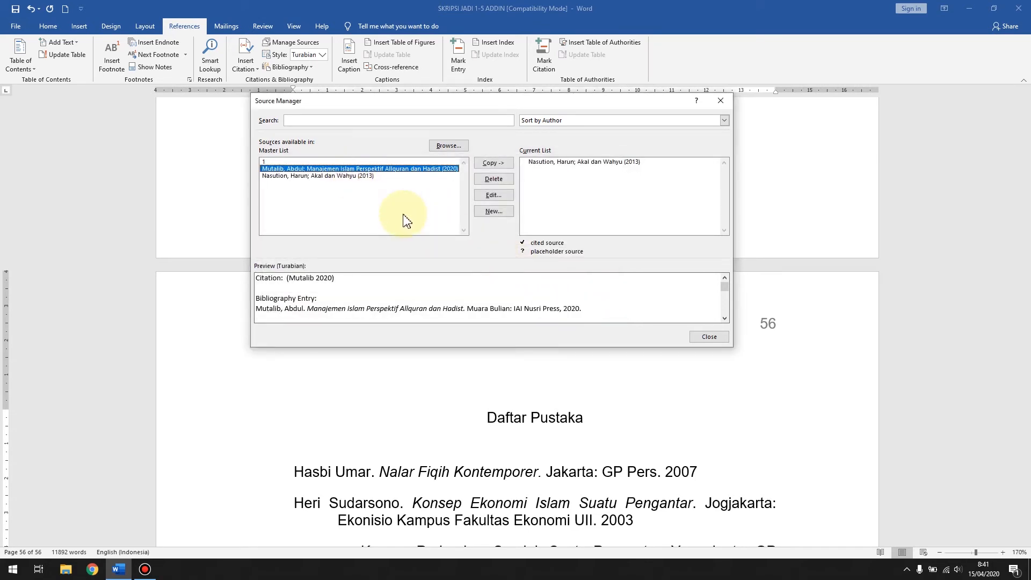
click(361, 176)
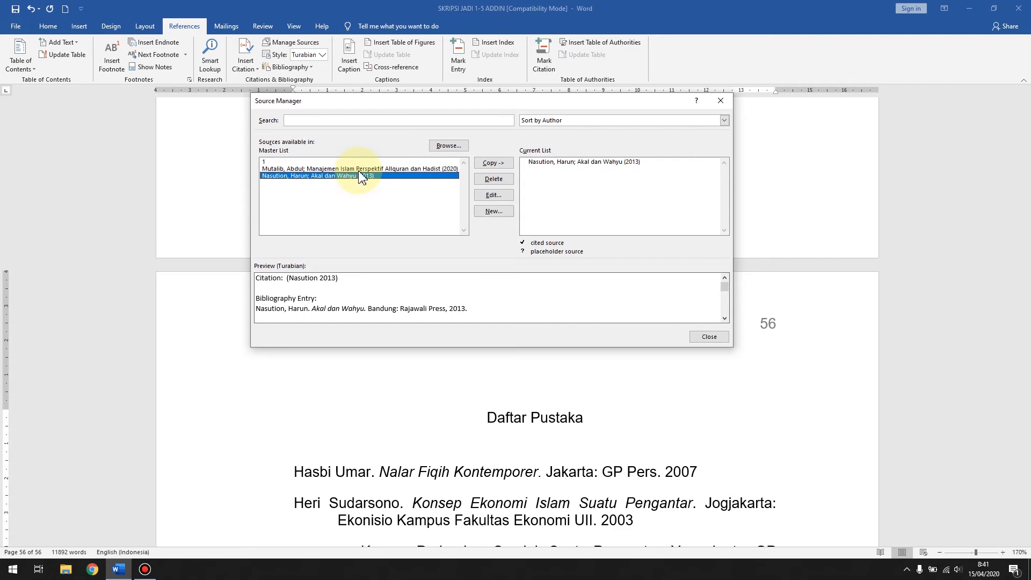
click(361, 176)
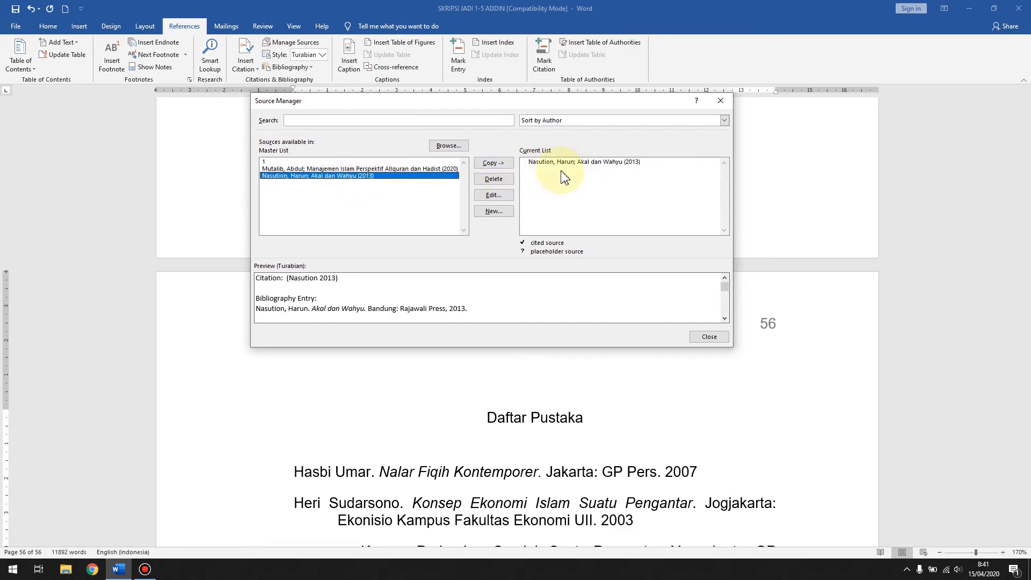
click(369, 168)
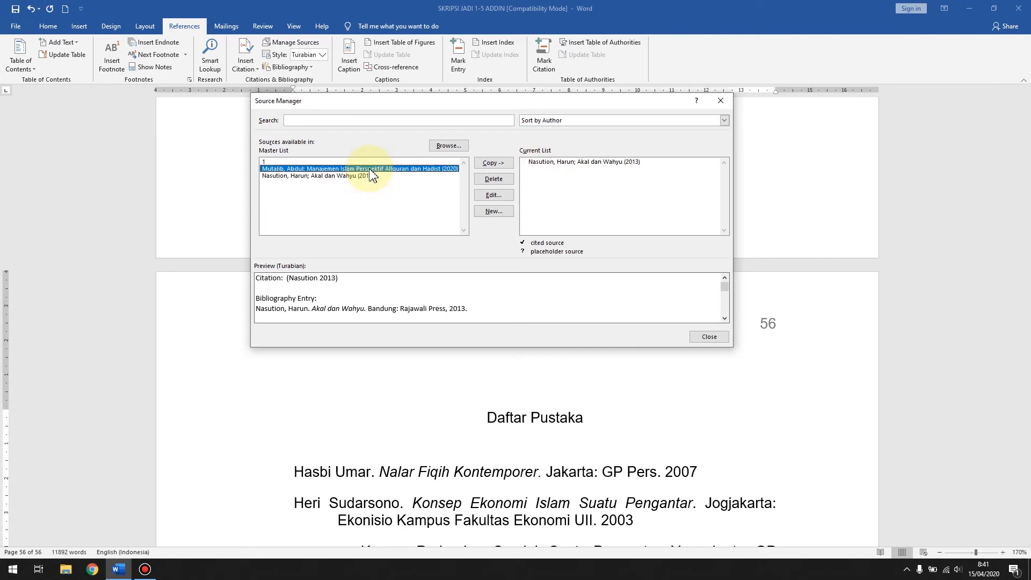
click(493, 162)
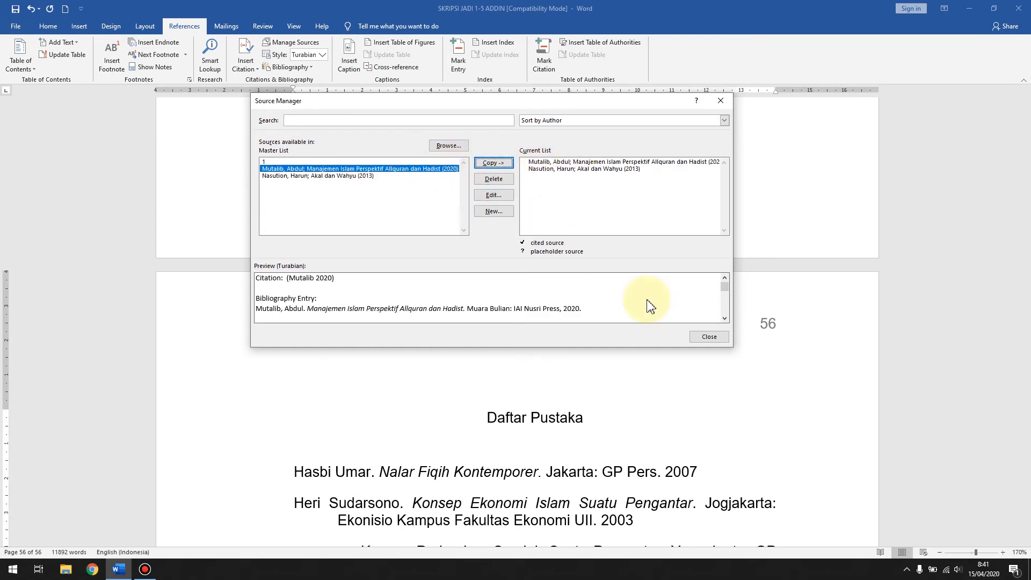
click(708, 336)
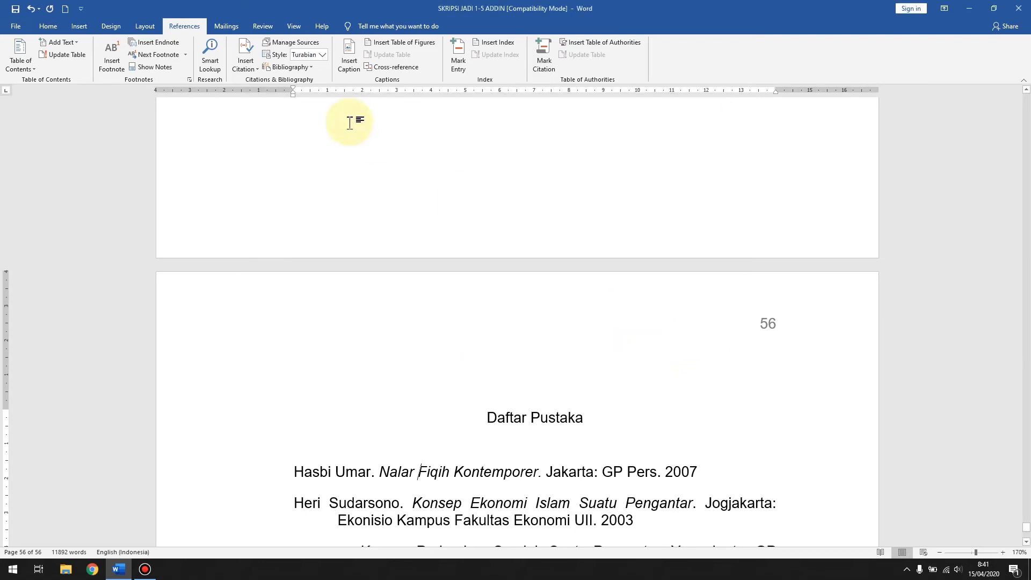
Step: Check the sources offered for citation, and reopen the Source Manager to preview both sources in the current list
click(244, 69)
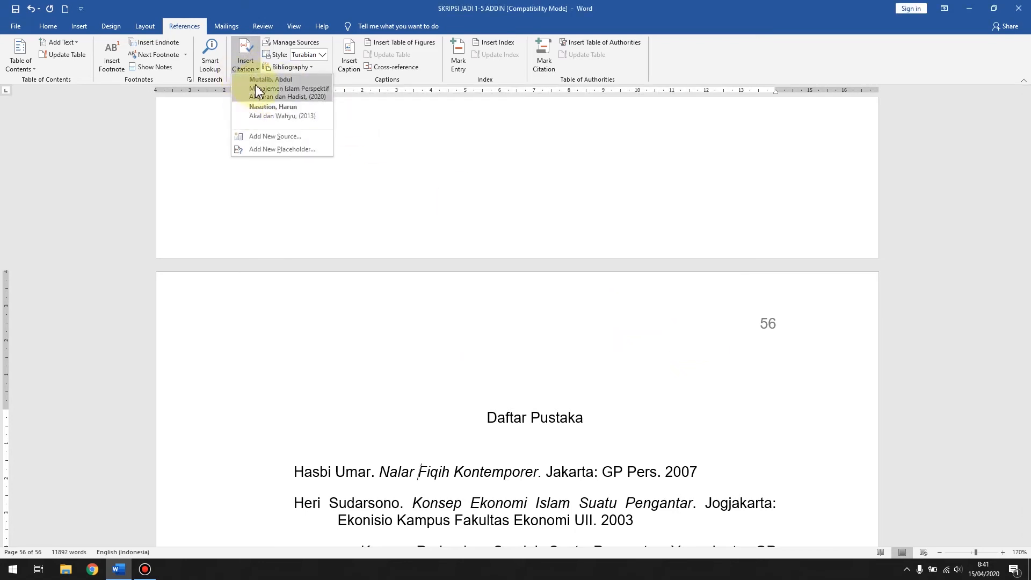
click(280, 42)
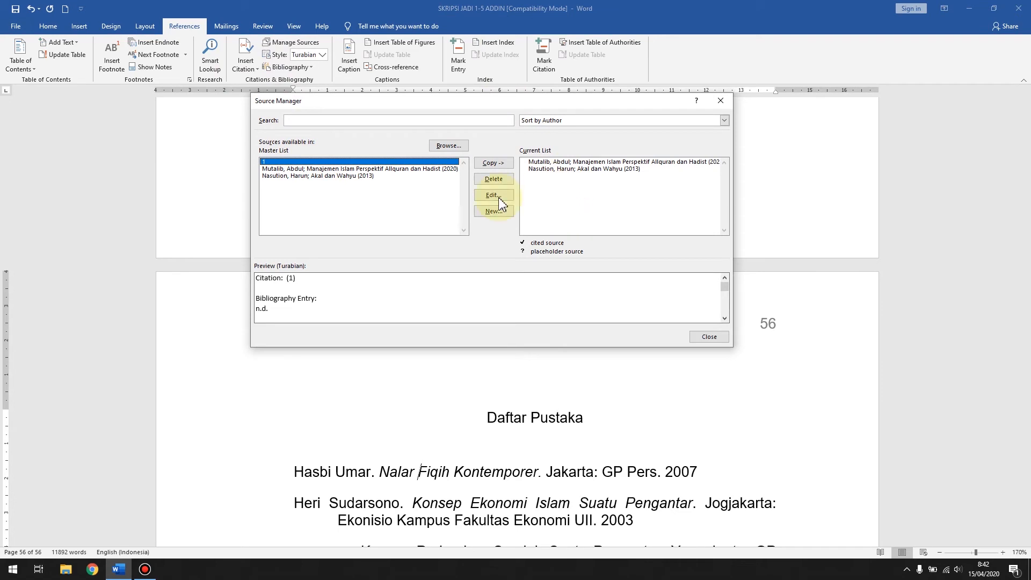
click(554, 170)
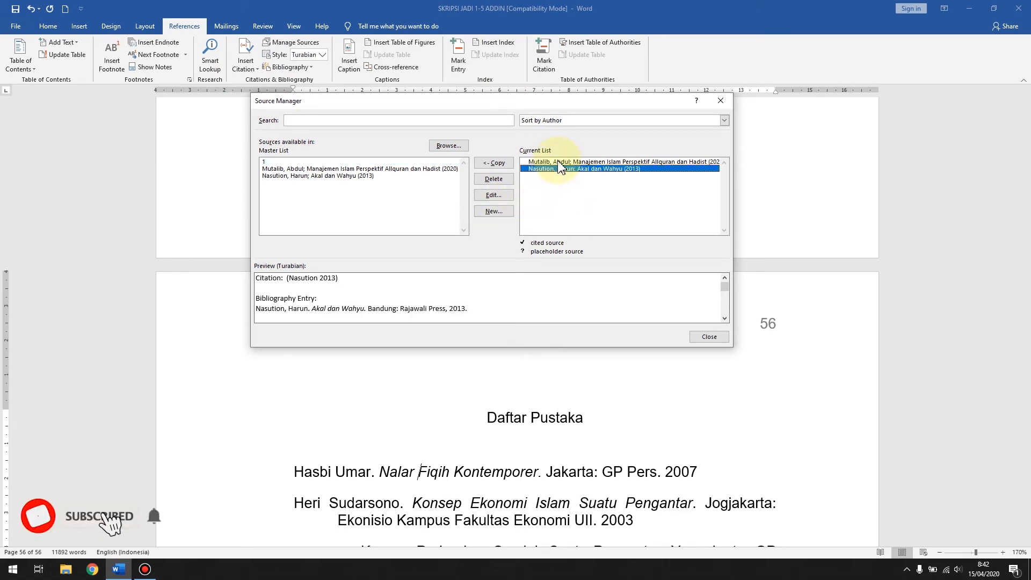
click(553, 161)
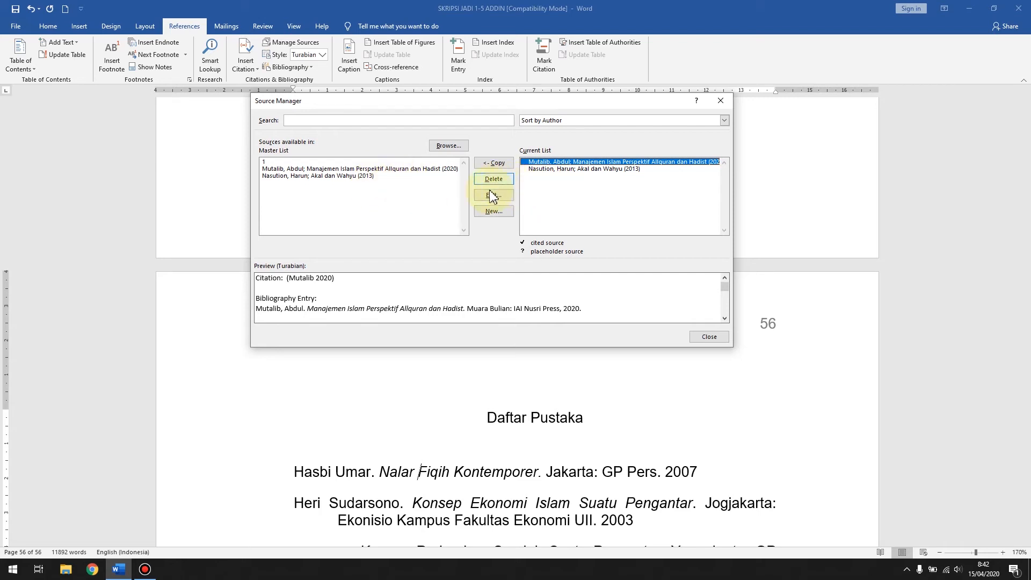
Step: Create a new book source with the author's name and the title "Pengembangan Penelitian Kualitatif dalam Bidang Pendidikan"
click(486, 210)
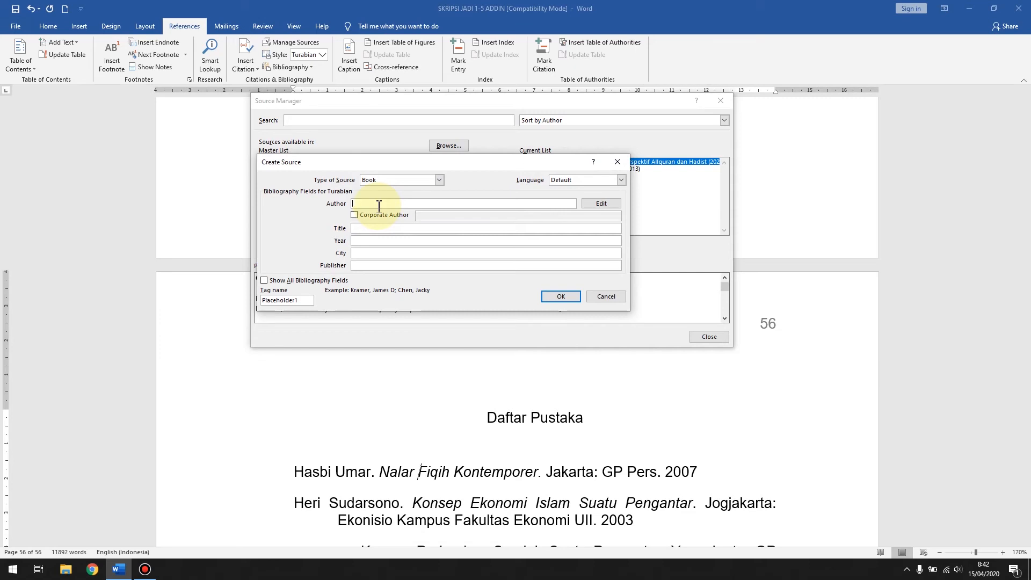
text(Aminuddin)
click(364, 228)
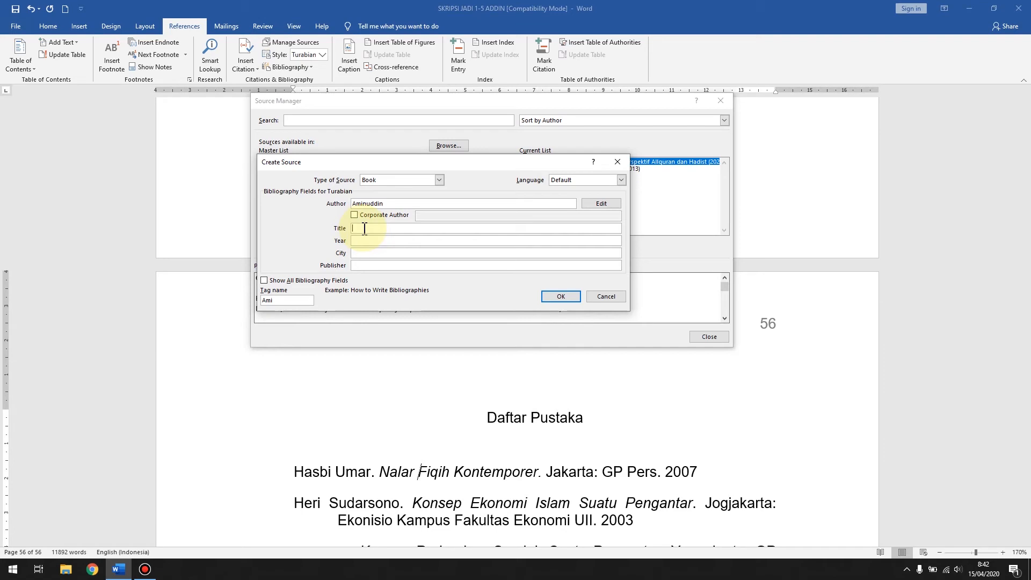
text(Pengembangan Penelitian )
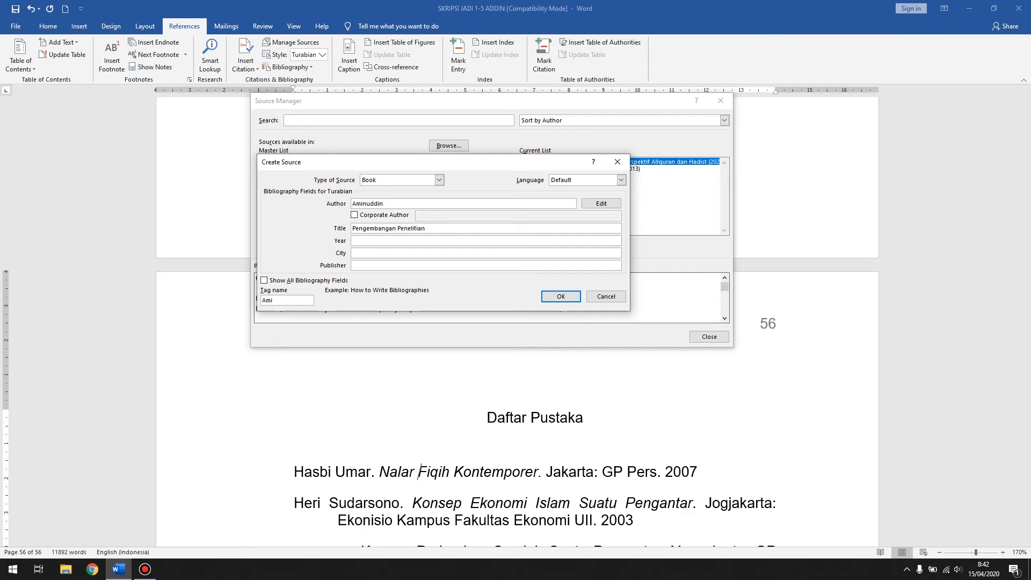
text(Kual)
text(itatif dalam Bid)
text(ang)
text(Pendidiia)
text(kan)
Step: Give the book source the year 2015, city Jakarta and publisher "Bumi Aksara", and save it
click(371, 241)
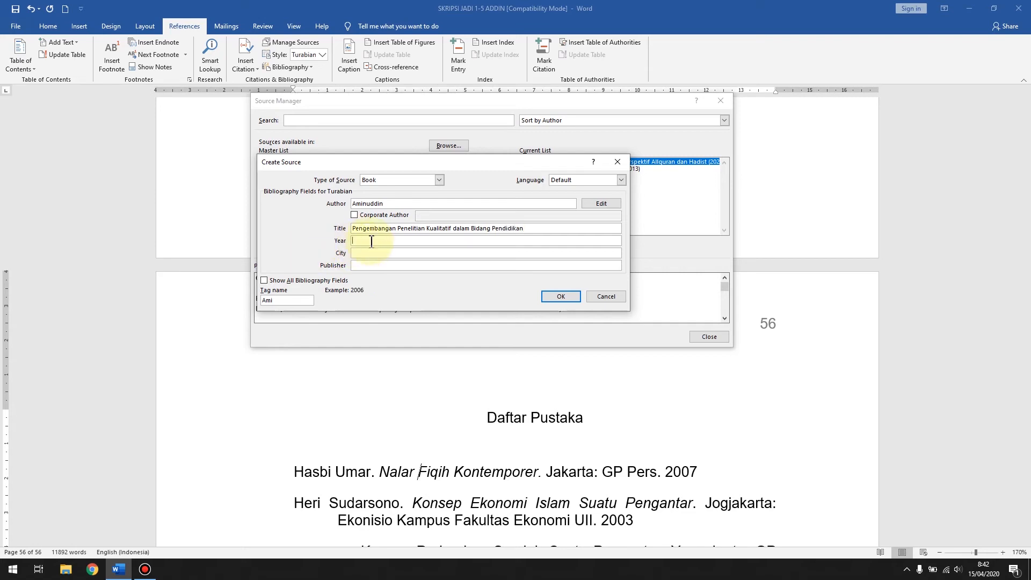
text(2015)
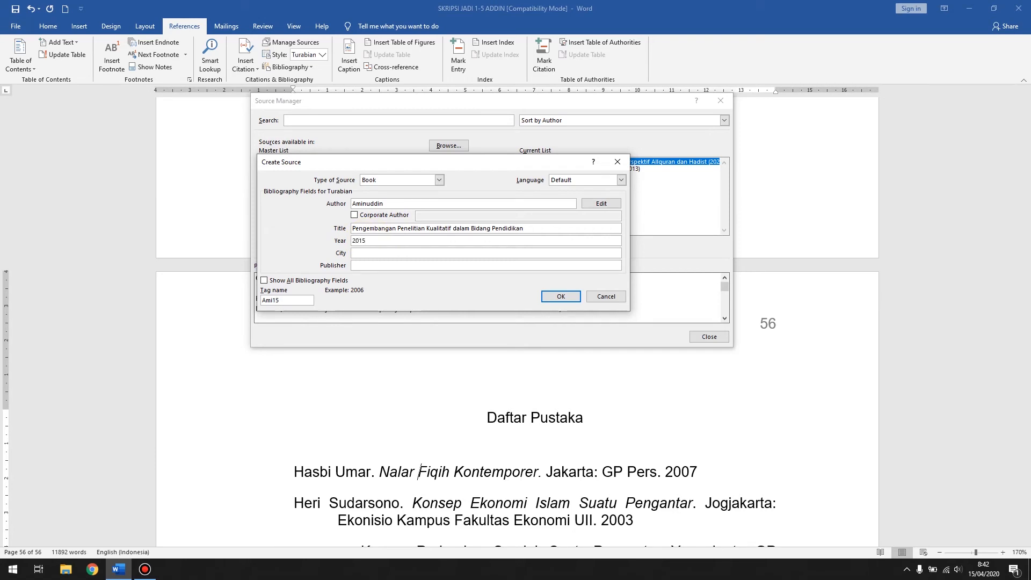
click(353, 252)
text(Jakarta)
click(388, 265)
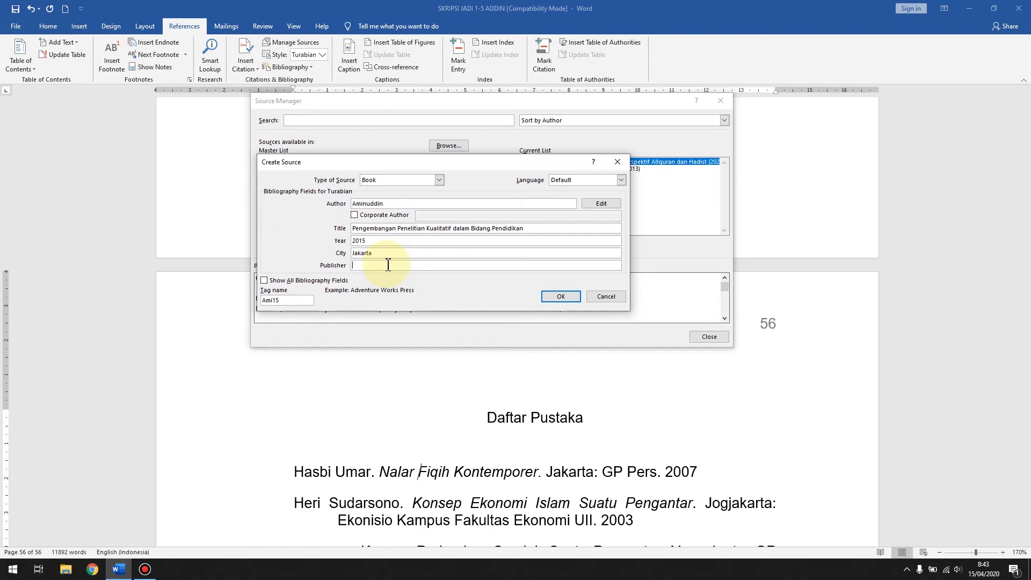
text(Bumi Aksara)
click(557, 300)
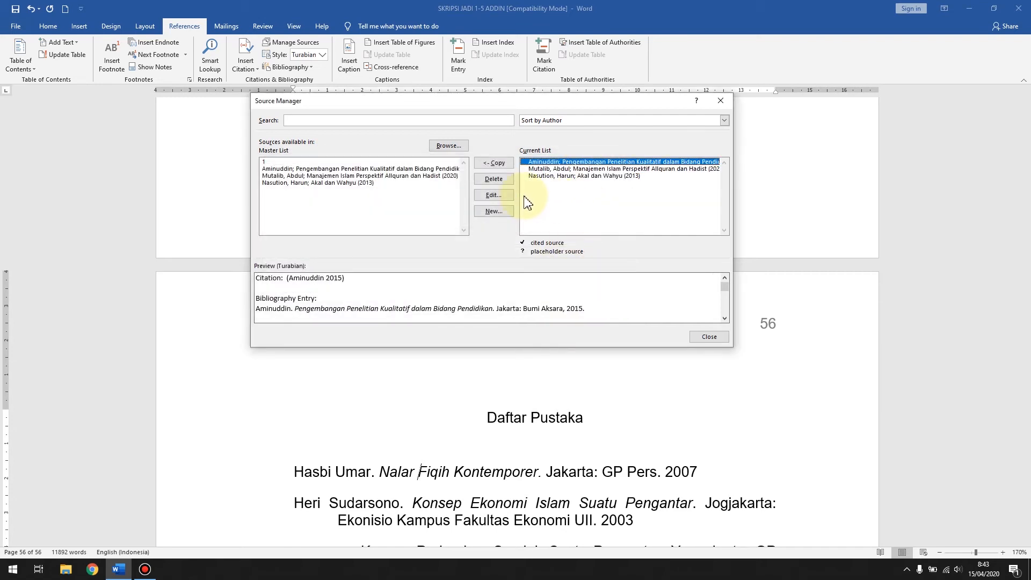
Step: Start another new source of type Journal Article and enter the author's name
click(493, 211)
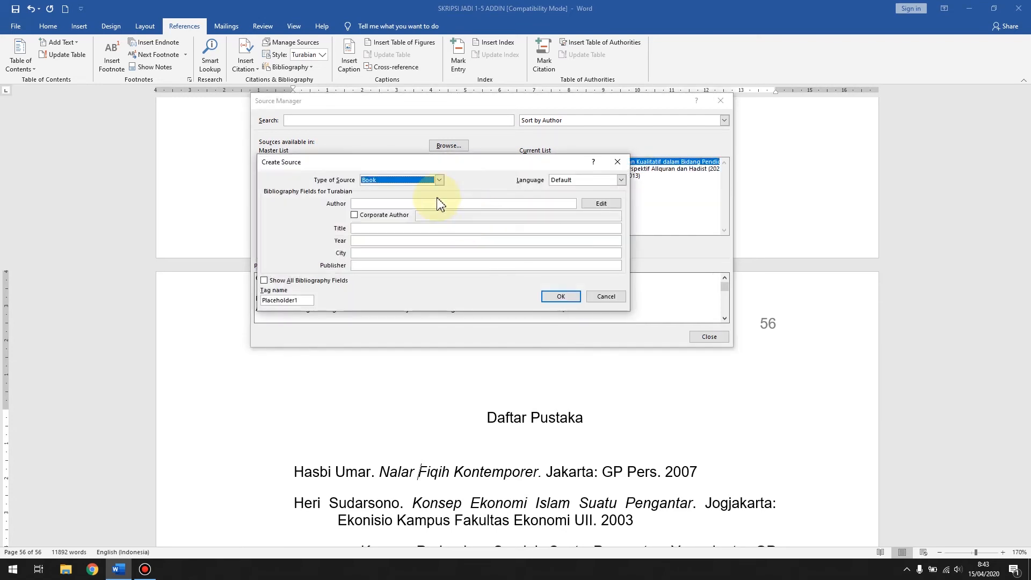
click(437, 182)
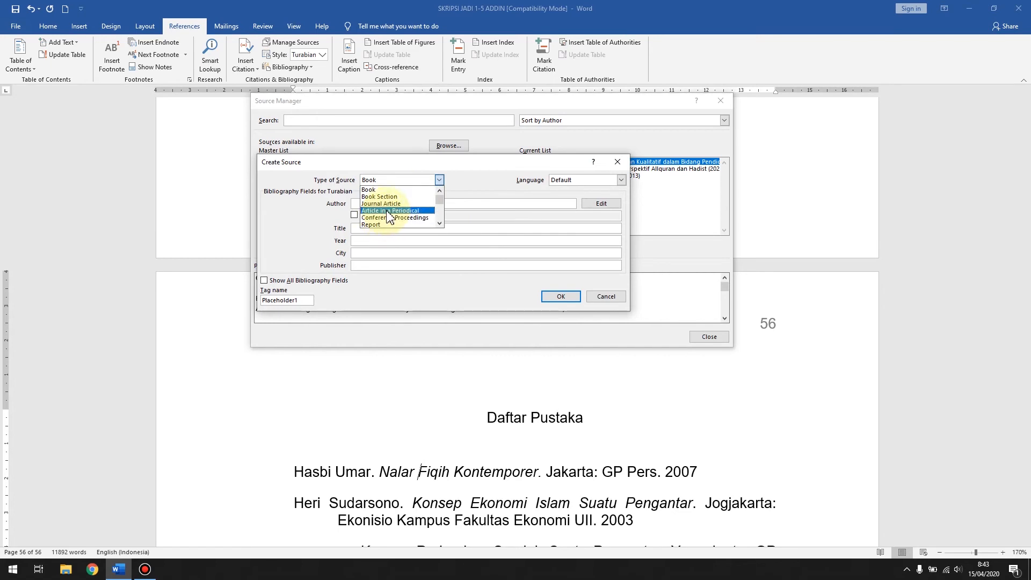
click(390, 210)
click(405, 181)
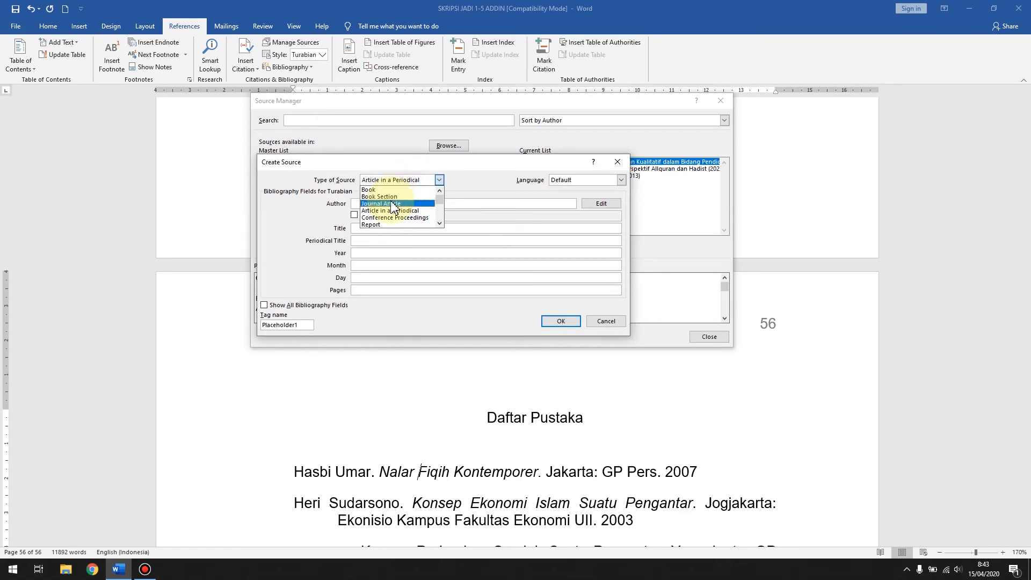
click(388, 206)
click(387, 204)
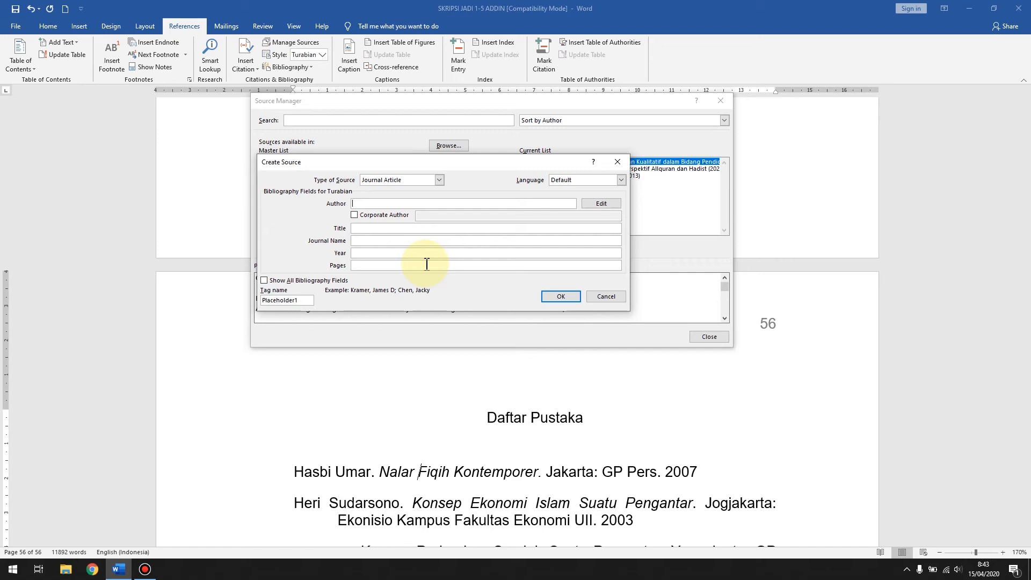
text(Muhaimain)
Step: Title the journal article "Kinerja Guru Bersertifikasi di Kabupaten Batanghari"
click(422, 231)
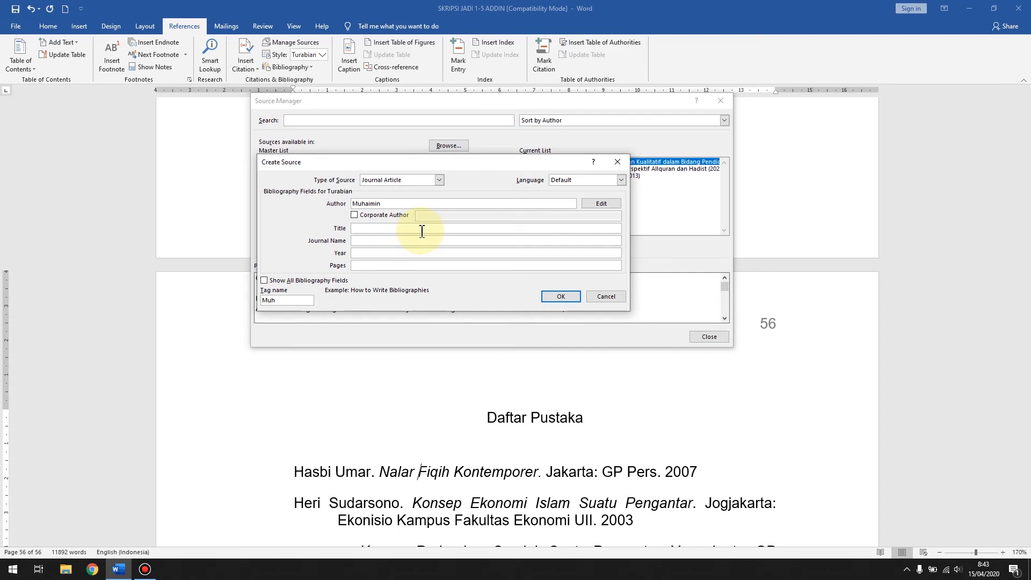
text(Kinerja Guru BErsertifikasi di Kabupaten Batanghari)
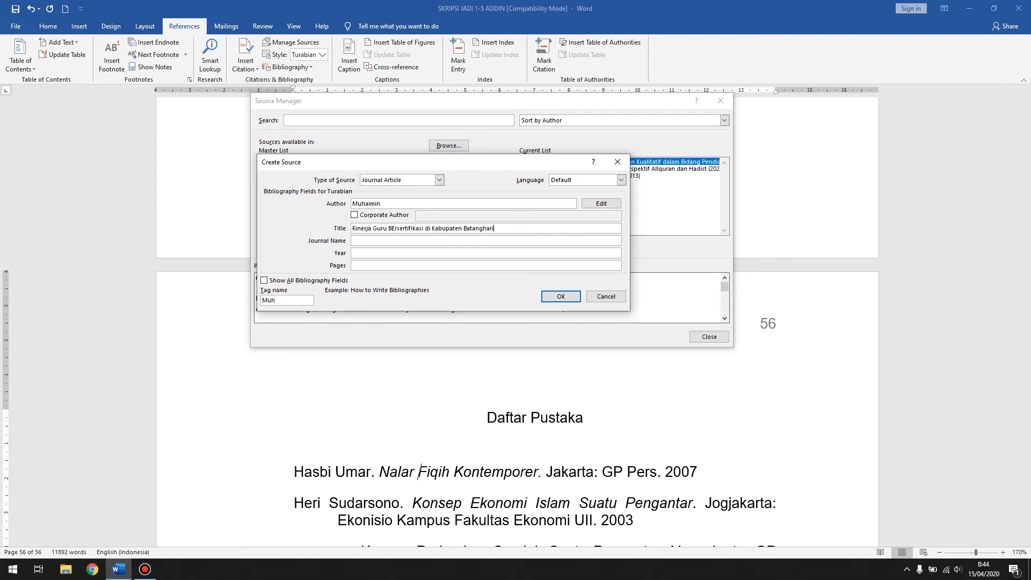
click(388, 229)
key(Delete)
text(e)
Step: Set the article's journal name to "elWashoya", year to 2019 and pages to 30-35, and save the source
click(440, 242)
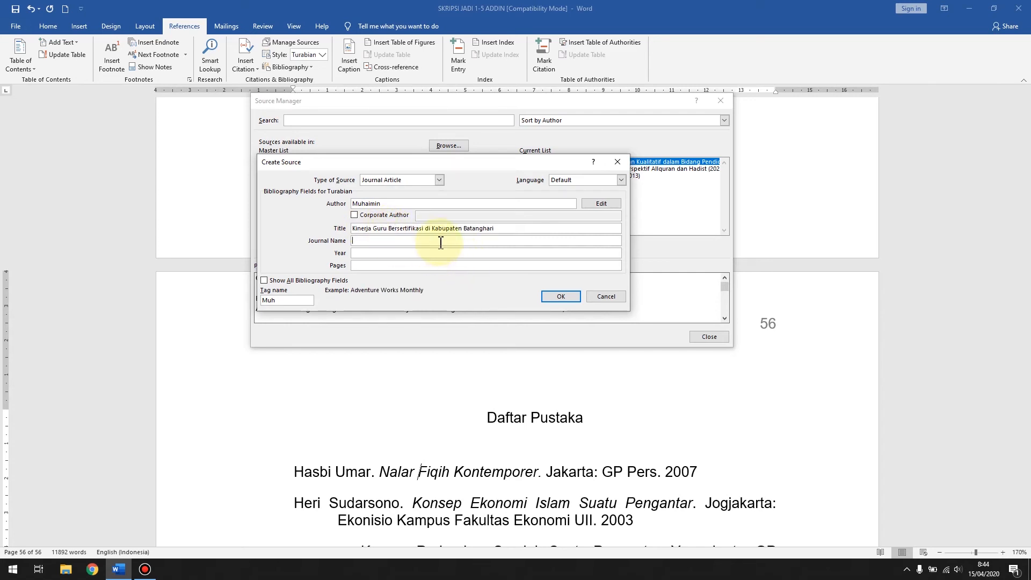
text(el)
click(429, 253)
text(2019)
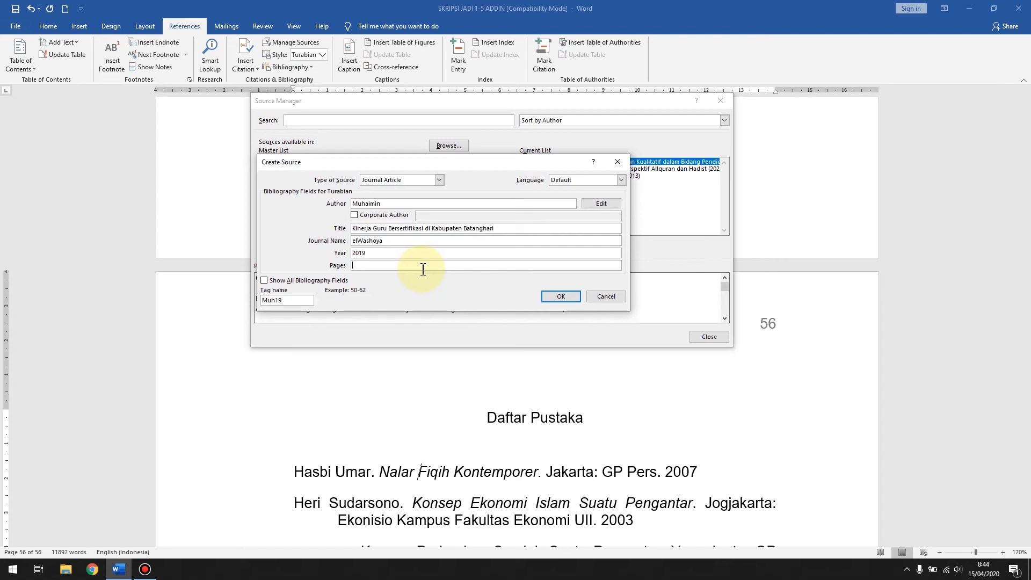
text(30-35)
click(561, 297)
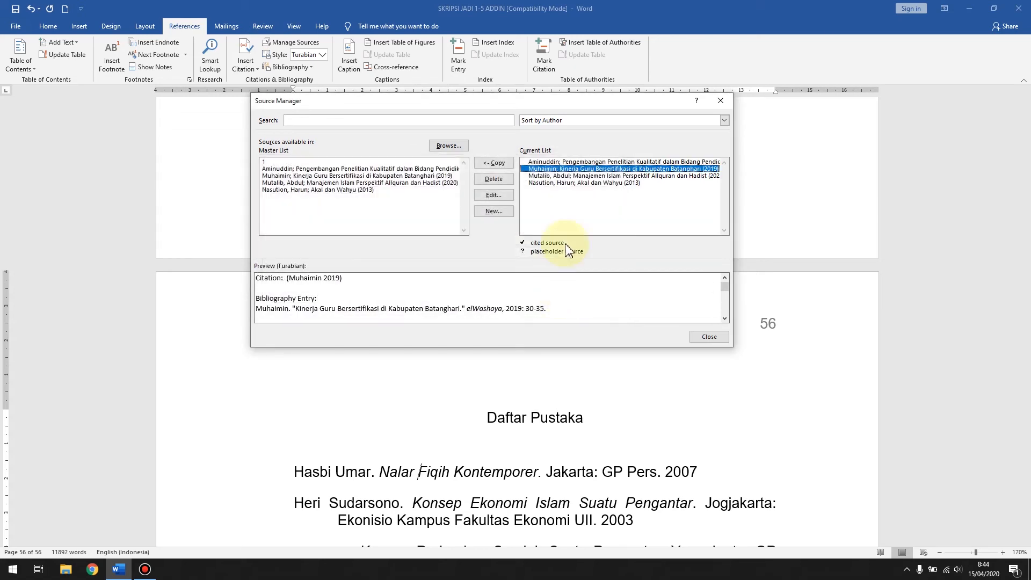
Step: Create a new Web site source with the author's name and the web page name "IAI.N Batanghari"
click(494, 211)
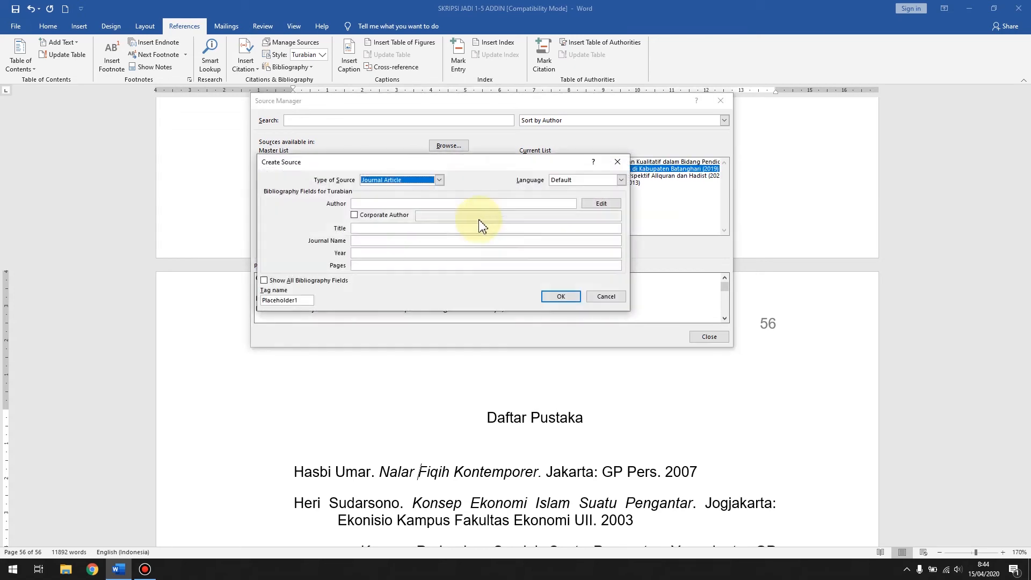
click(417, 181)
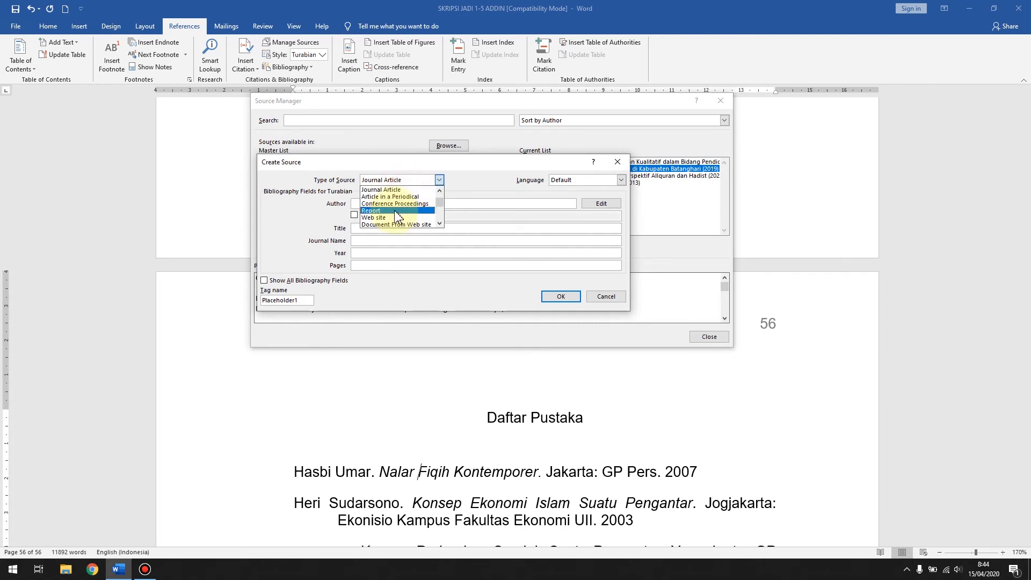
click(397, 218)
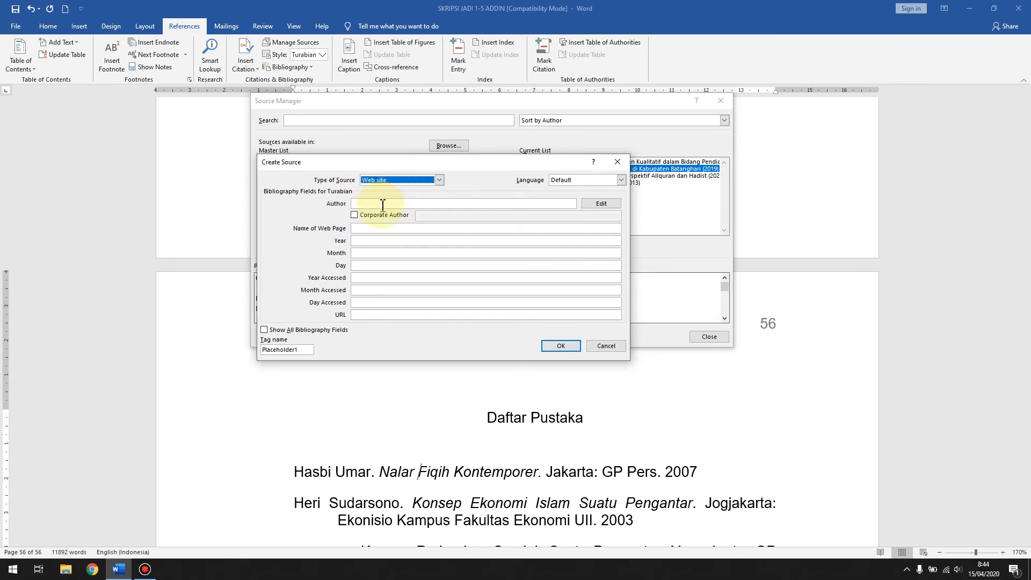
click(382, 205)
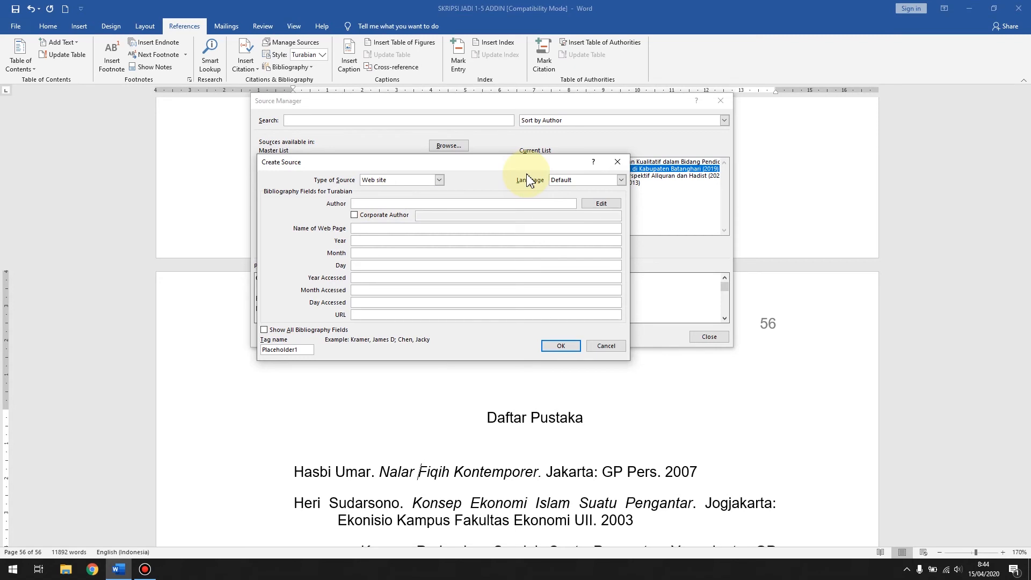
text(Kholid Ansori)
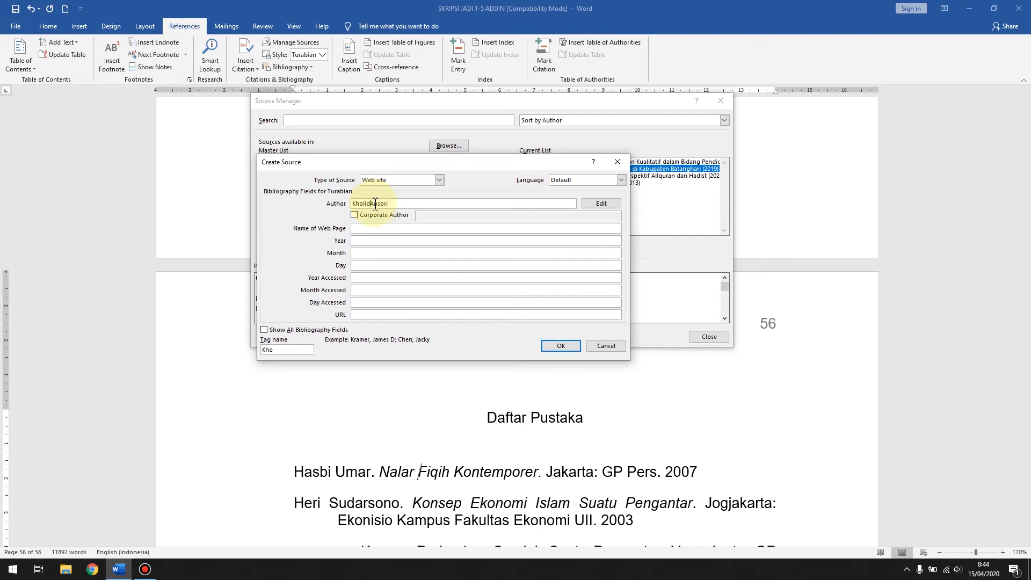
click(384, 228)
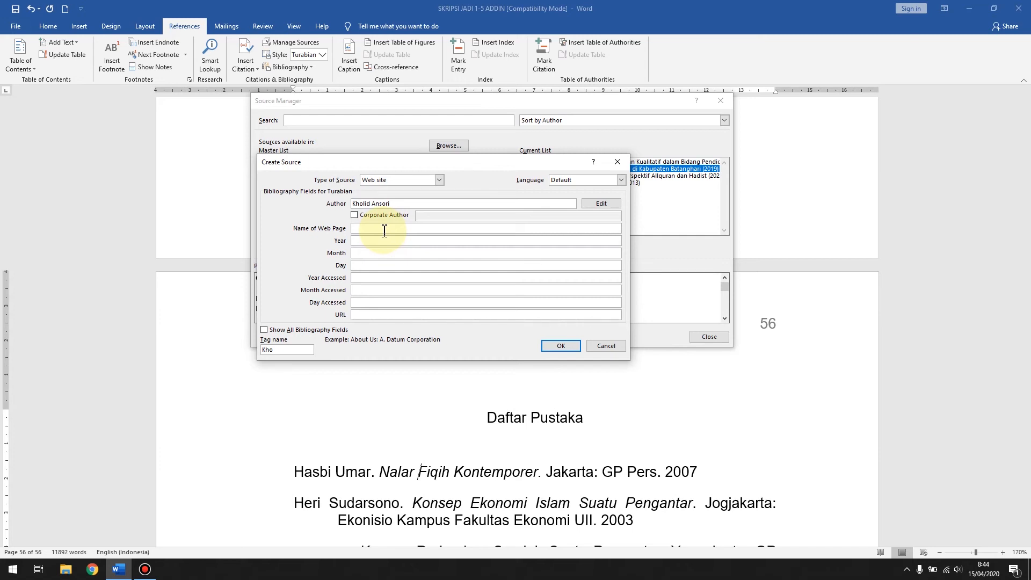
text(IAI.N Batanghari)
Step: Set the web source's publication date to year 2020, month Maret and day 30
click(370, 241)
text(2020)
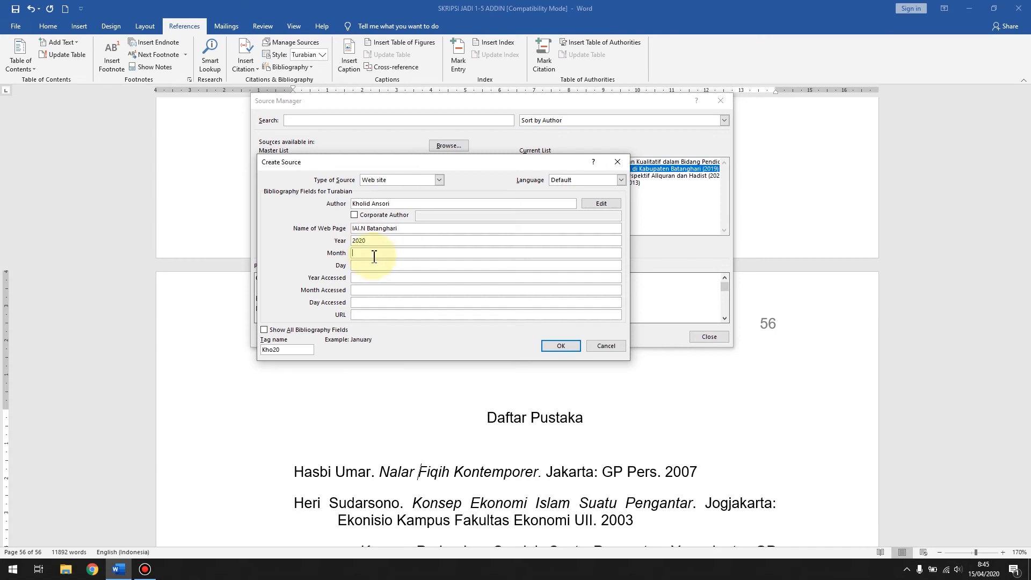
text(Maret)
click(371, 268)
text(30)
Step: Set the web source's access date to year 2020, month April and day 5
click(413, 280)
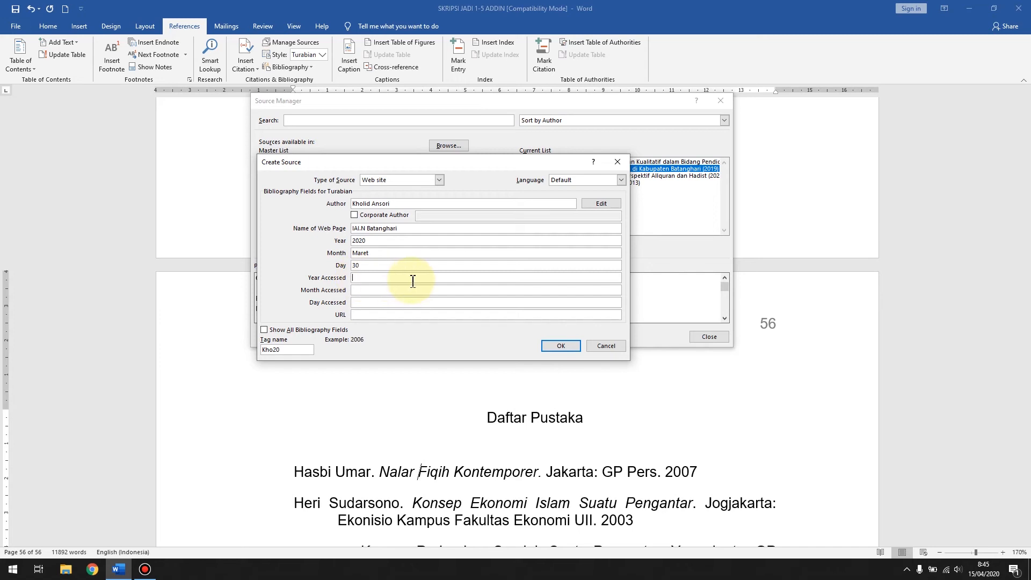
text(2020)
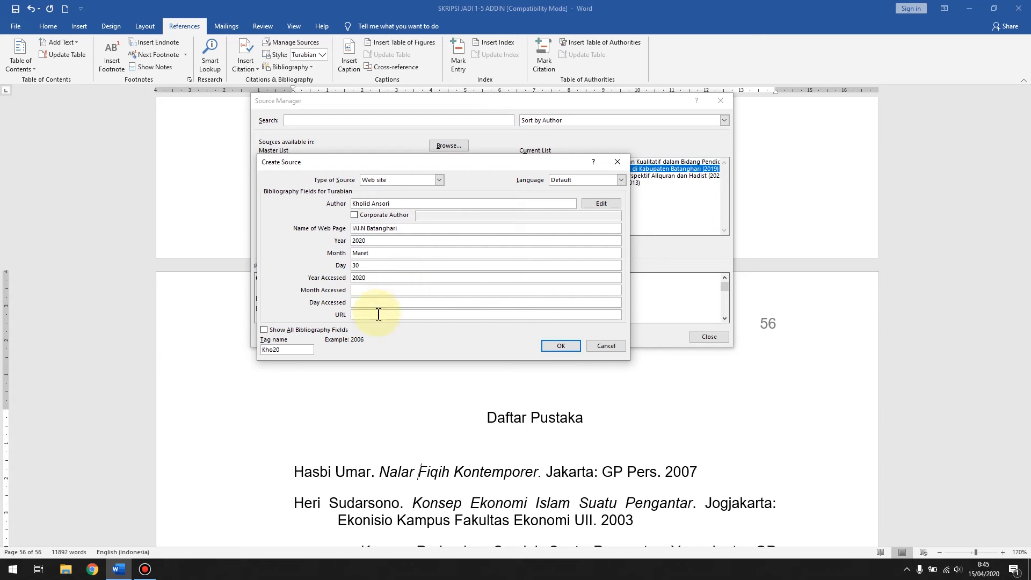
text(A)
text(5)
Step: Switch to Chrome, open the blog post "Guru dan Teknologi di Tengah Wabah Covid19" from Blogger and copy its web address
click(360, 315)
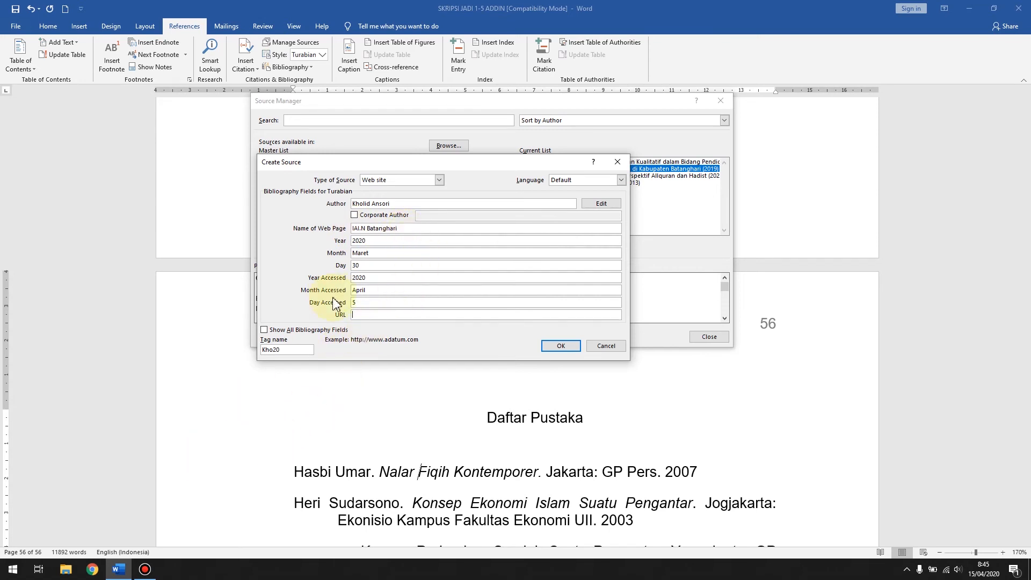
click(86, 572)
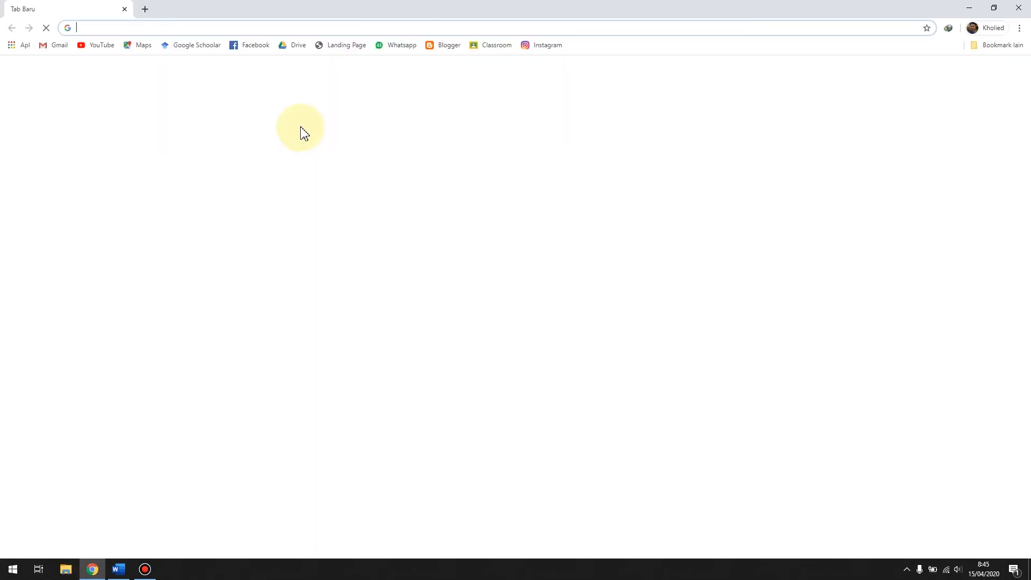
click(450, 47)
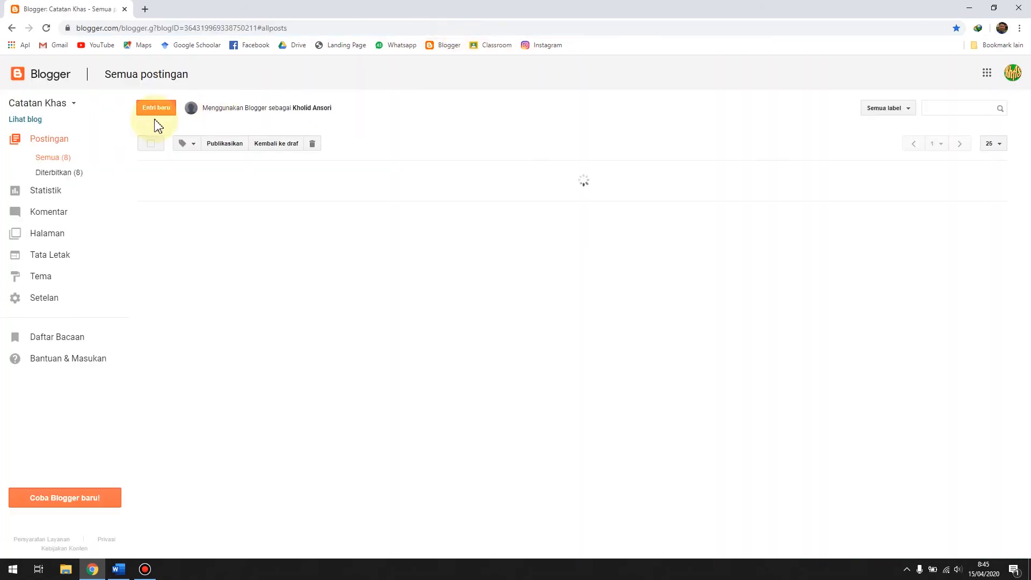
click(24, 119)
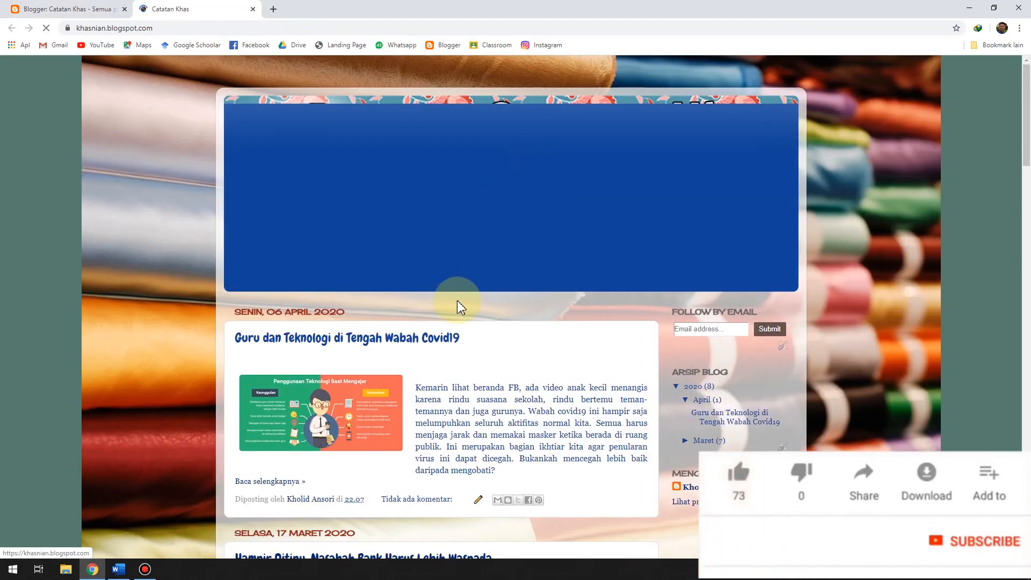
click(344, 338)
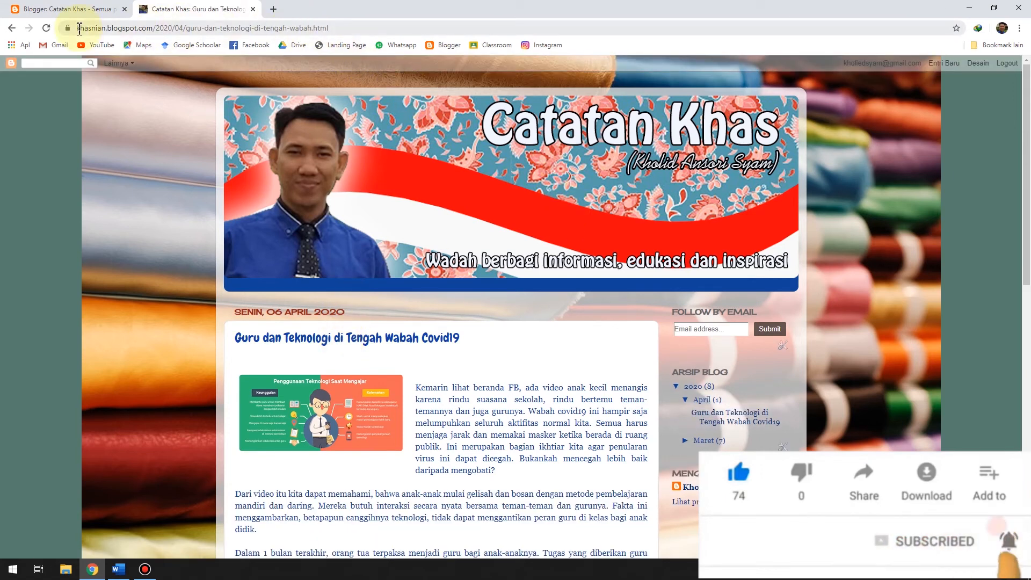
drag(76, 28, 330, 42)
key(ctrl+c)
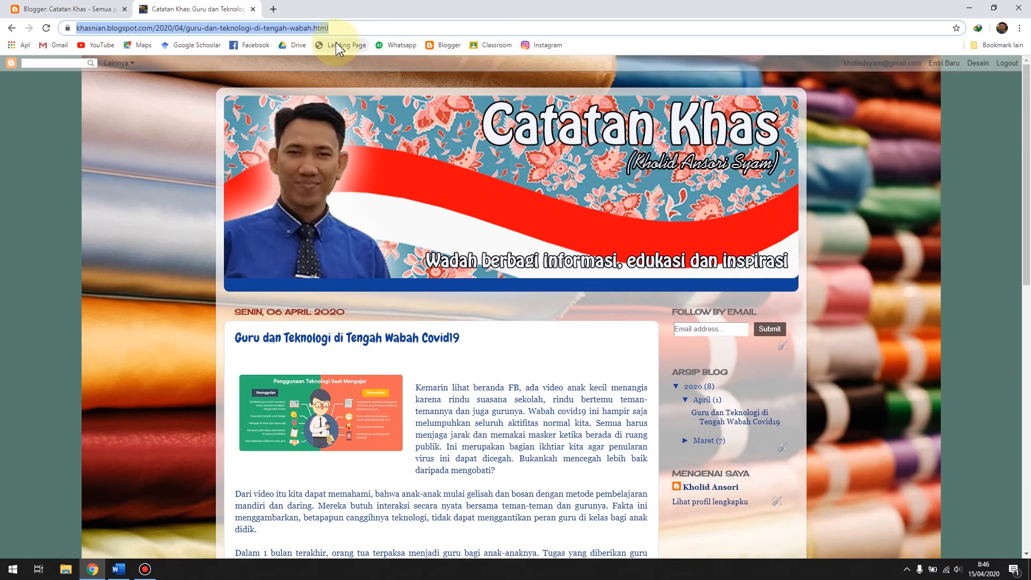
Step: Return to Word, paste the copied blog address as the web source's URL and save the source
click(119, 569)
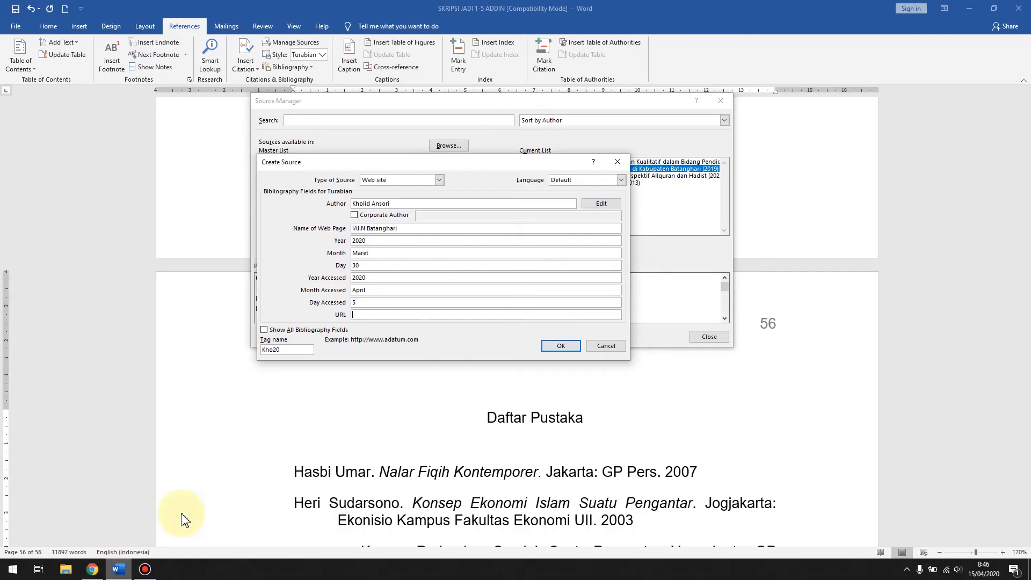
click(366, 316)
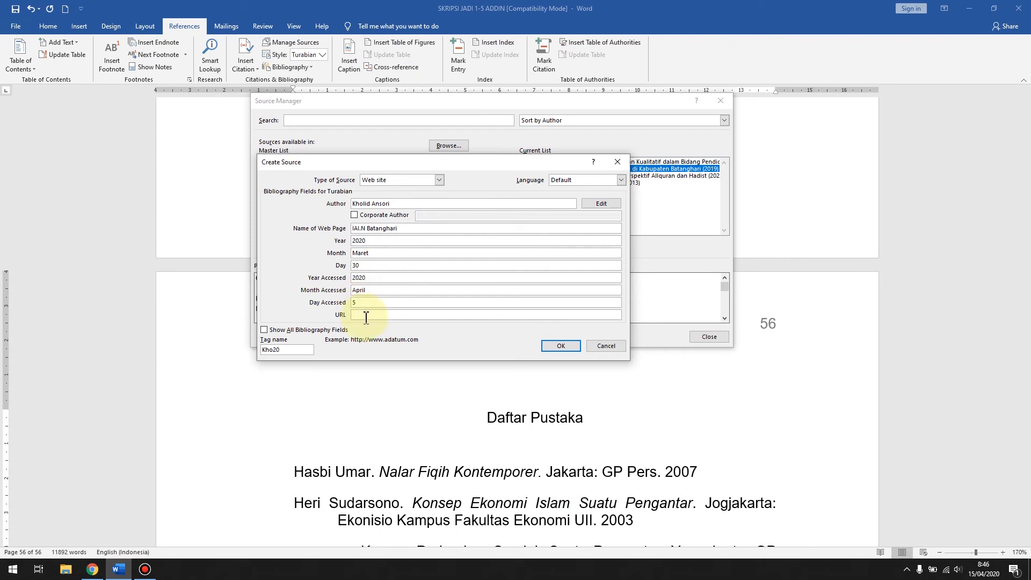
key(ctrl+v)
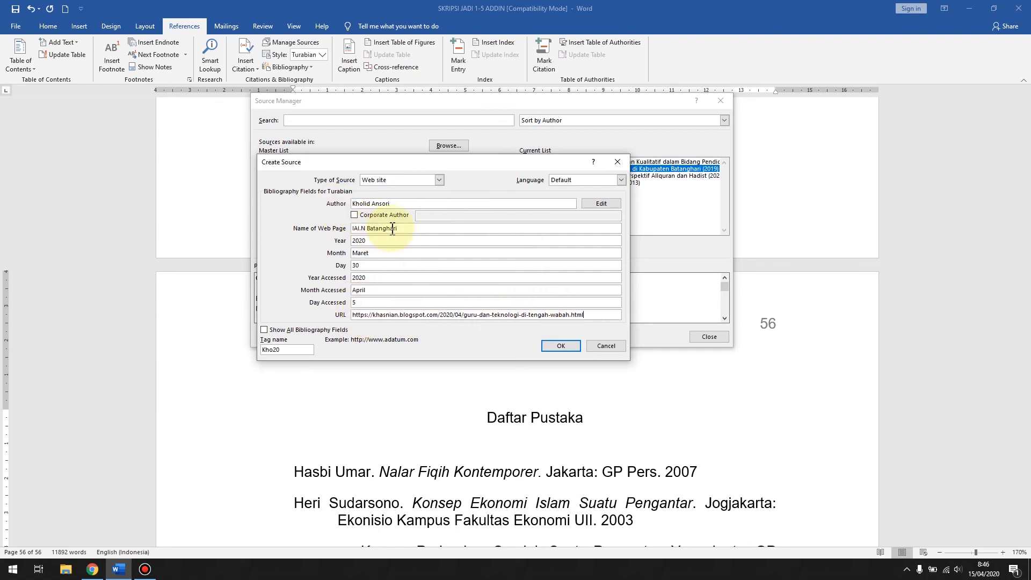
click(558, 347)
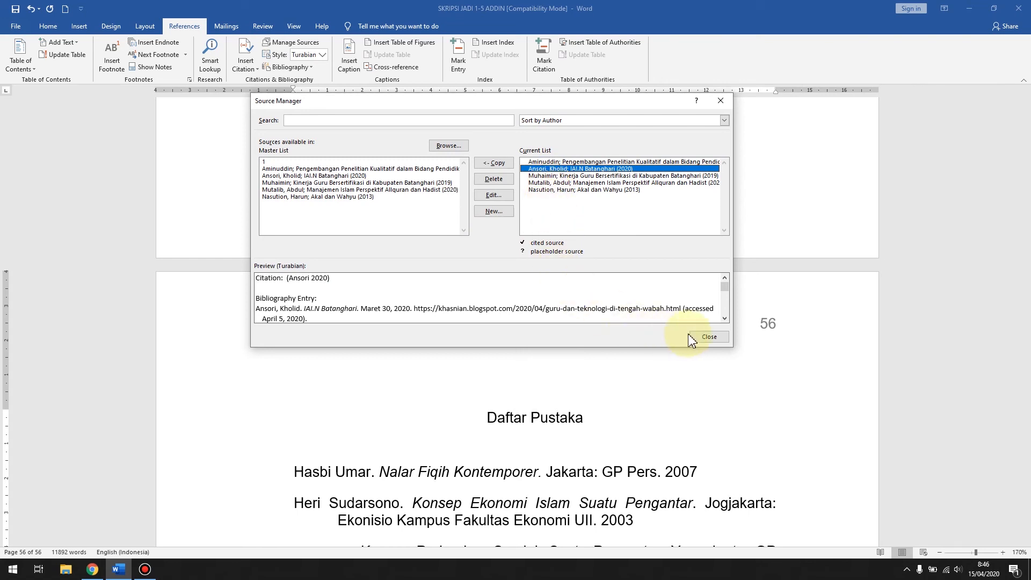
Step: Close the Source Manager and place the cursor after "Tahun 2018." in the page 52 paragraph beginning "Berdasarkan uraian"
click(704, 339)
scroll(598, 303, up, 8)
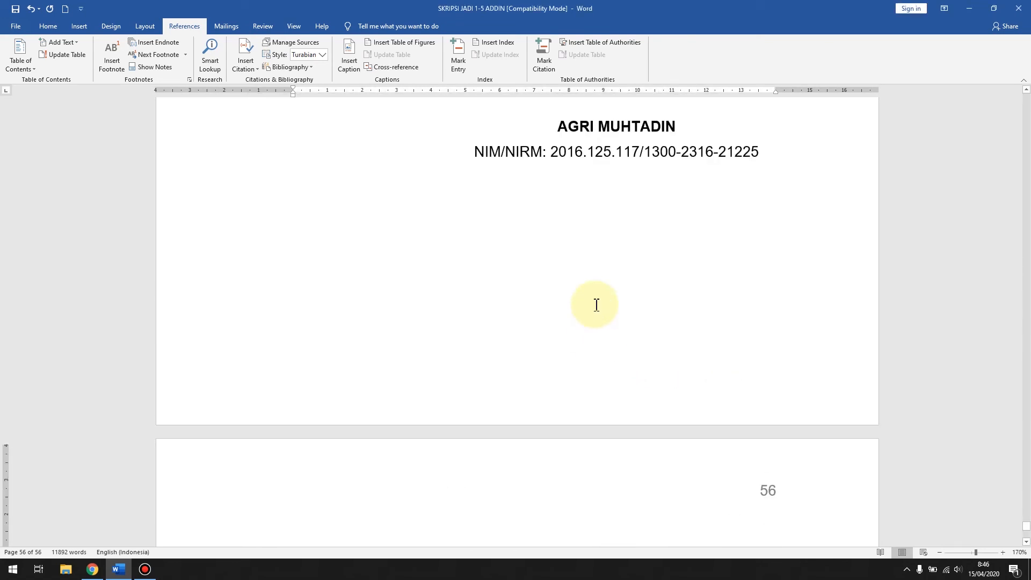
scroll(596, 304, up, 3)
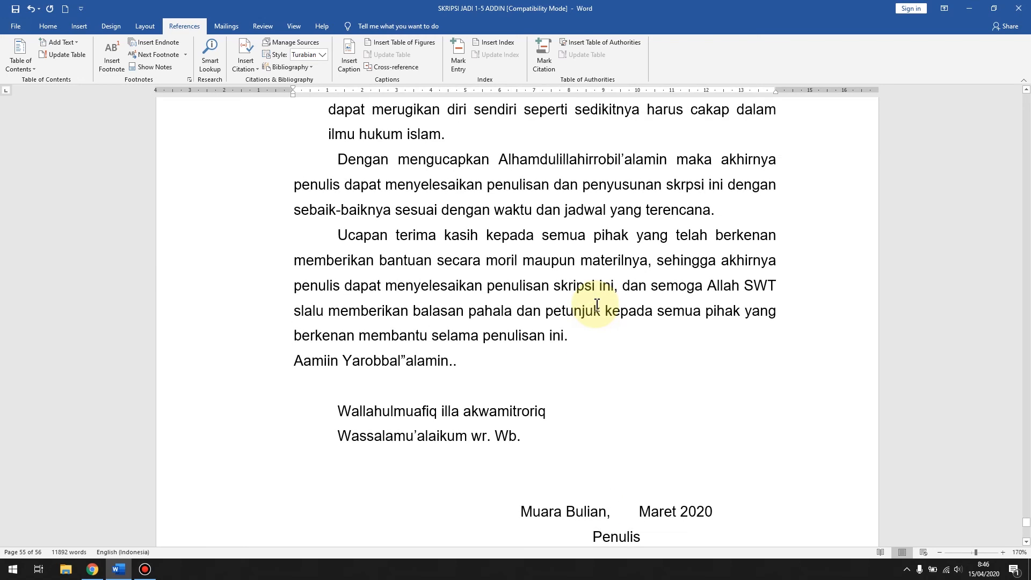
scroll(597, 304, up, 9)
scroll(596, 305, up, 15)
scroll(591, 277, up, 15)
scroll(591, 278, up, 6)
scroll(605, 237, down, 5)
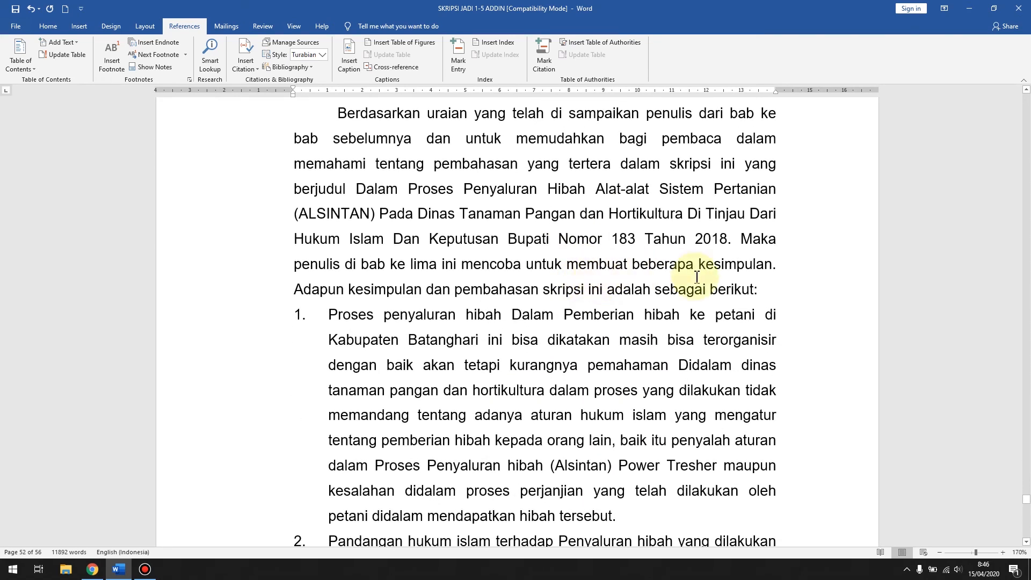
click(756, 290)
click(767, 290)
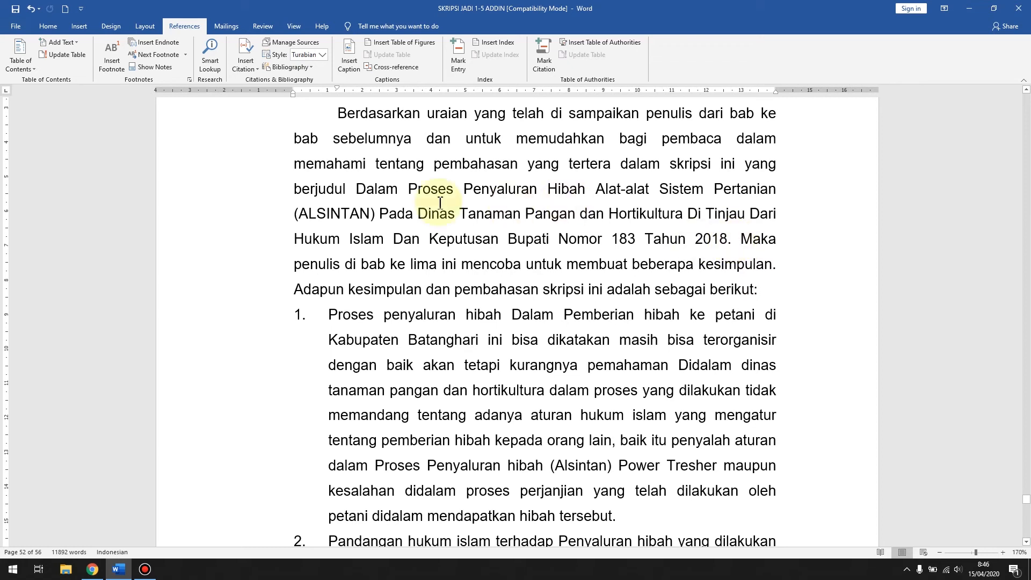
drag(729, 239, 347, 114)
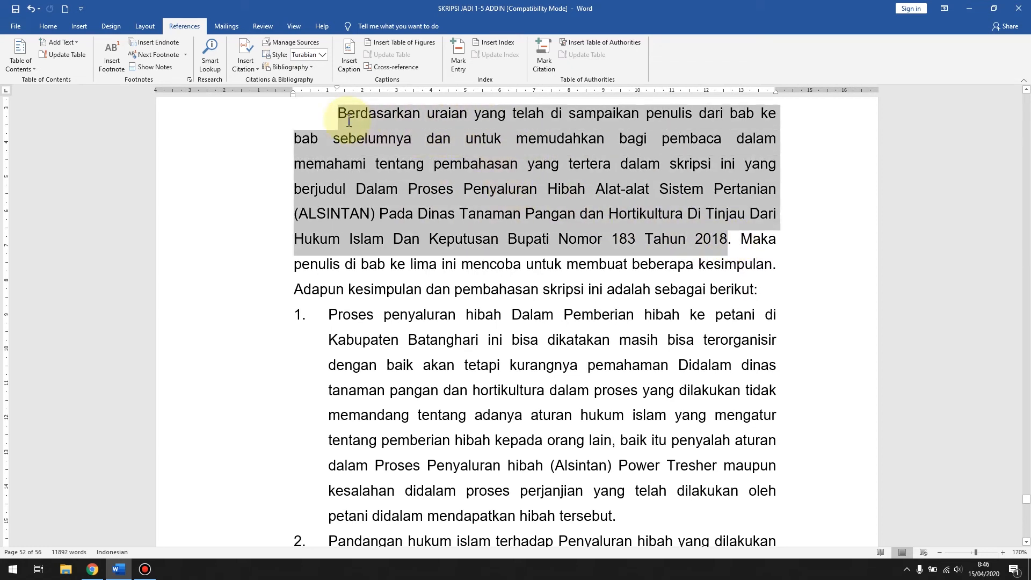
click(733, 244)
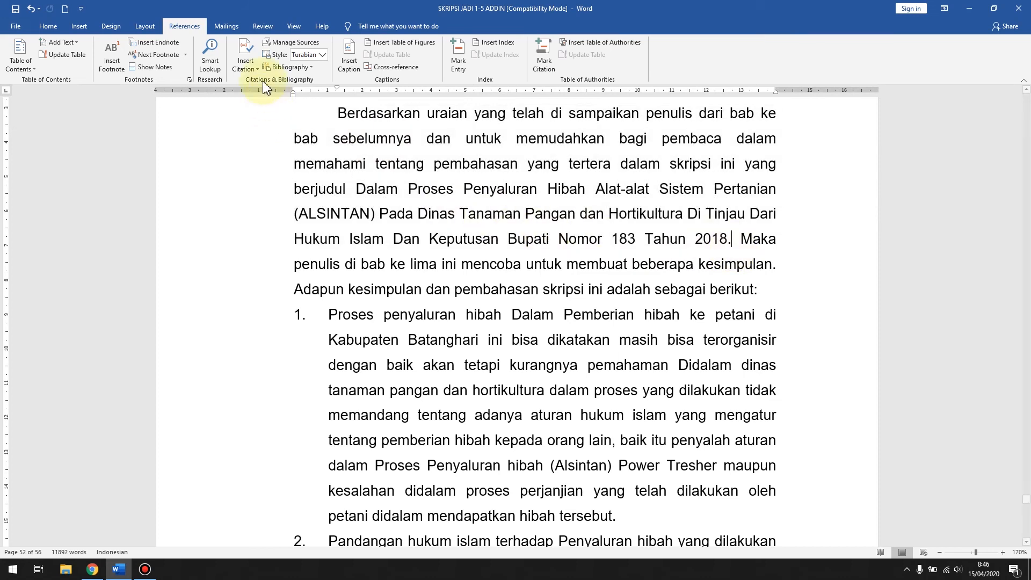
Step: Keep the Turabian citation style and insert an in-text citation of the 2020 "IAI.N Batanghari" web source after "Tahun 2018."
click(322, 55)
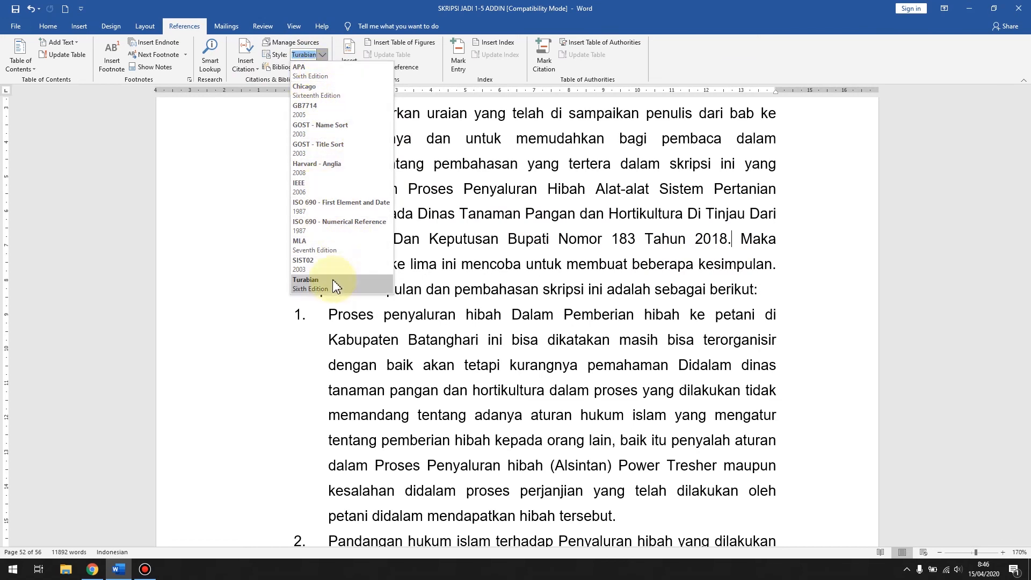
click(321, 290)
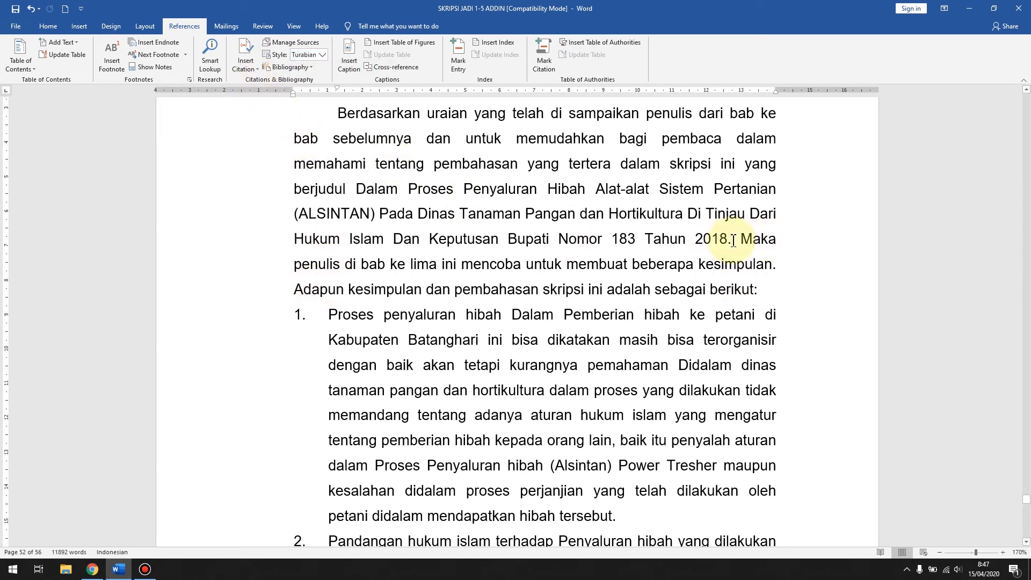
click(244, 64)
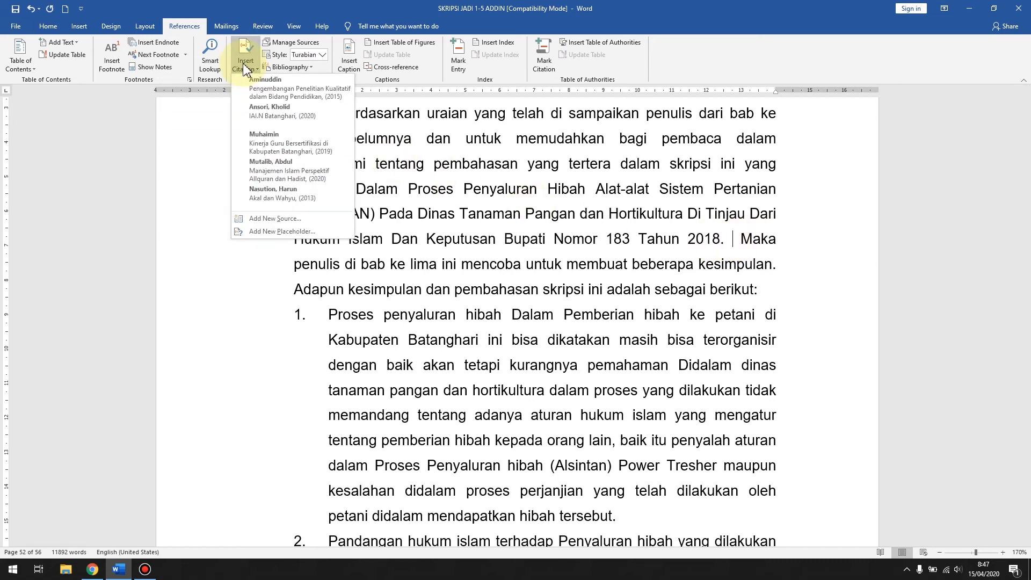
click(286, 114)
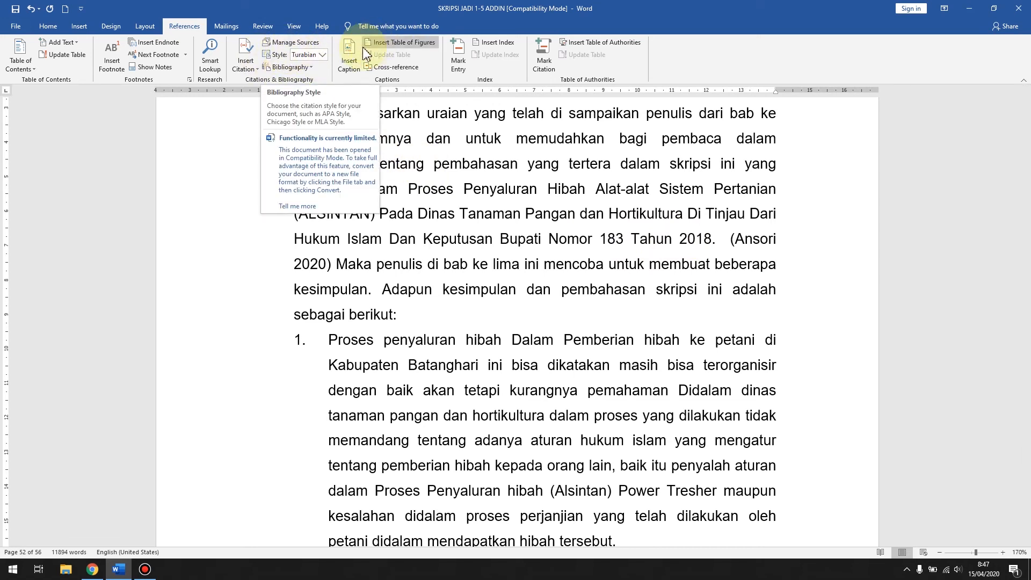
click(247, 62)
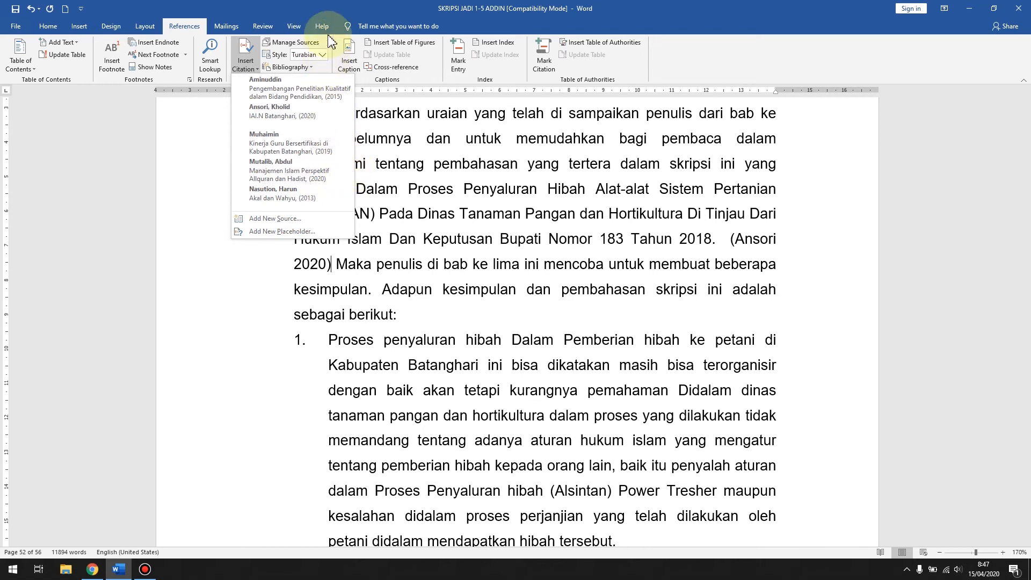
click(343, 9)
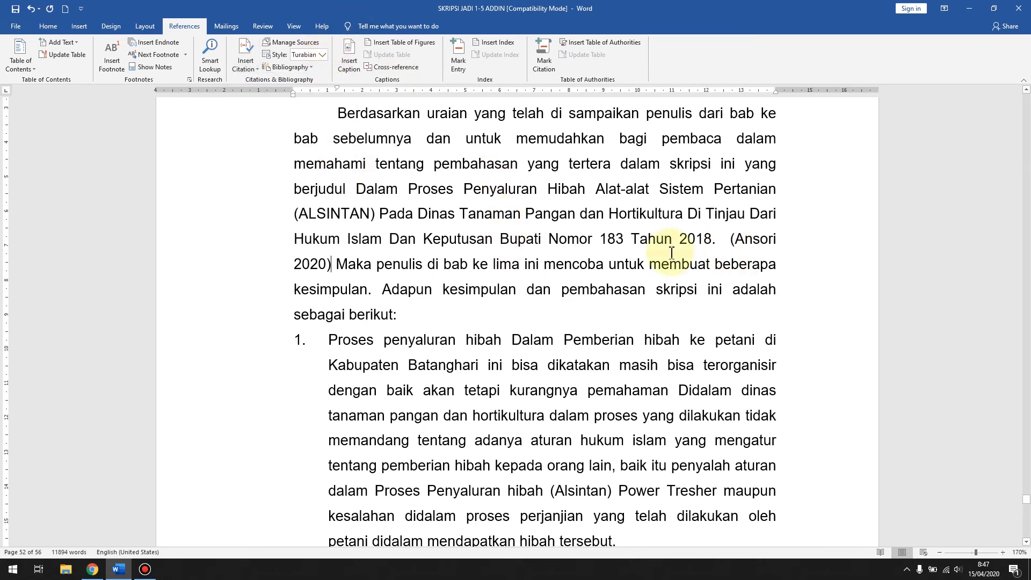
Step: Delete the in-text citation and its extra space after "Tahun 2018.", and check the source lists in the Source Manager
drag(734, 240, 334, 267)
key(Delete)
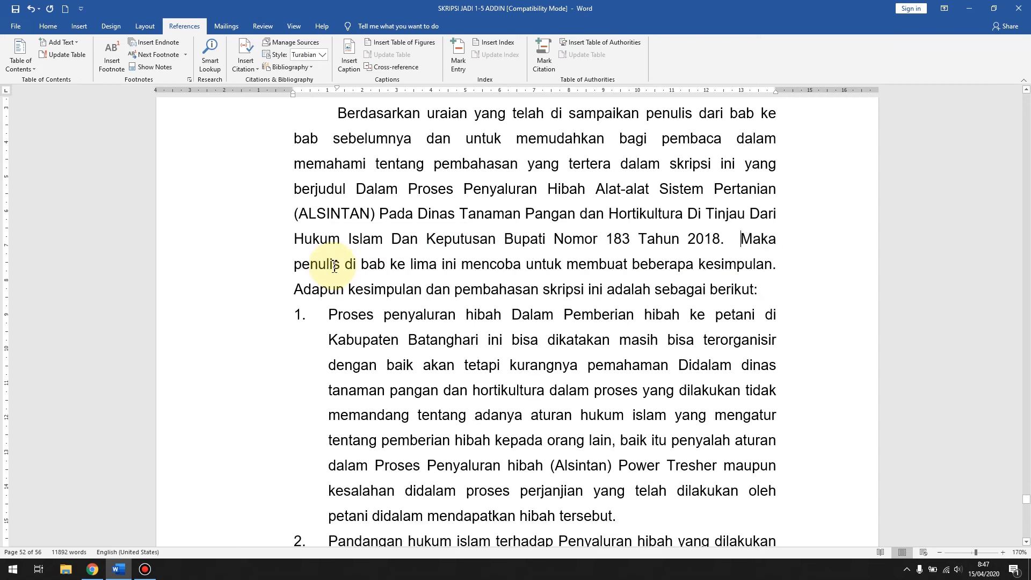
key(Delete)
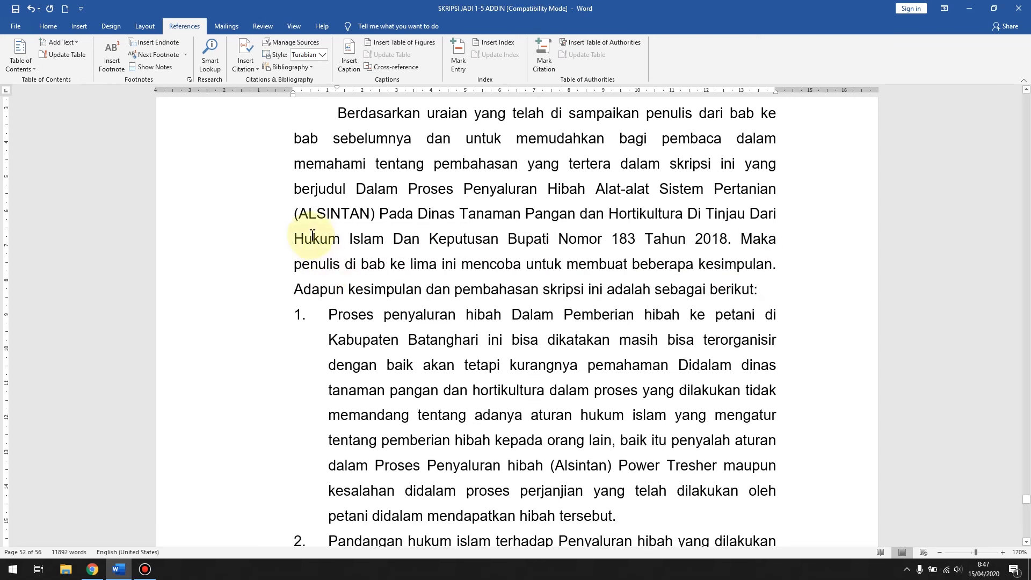
key(BackSpace)
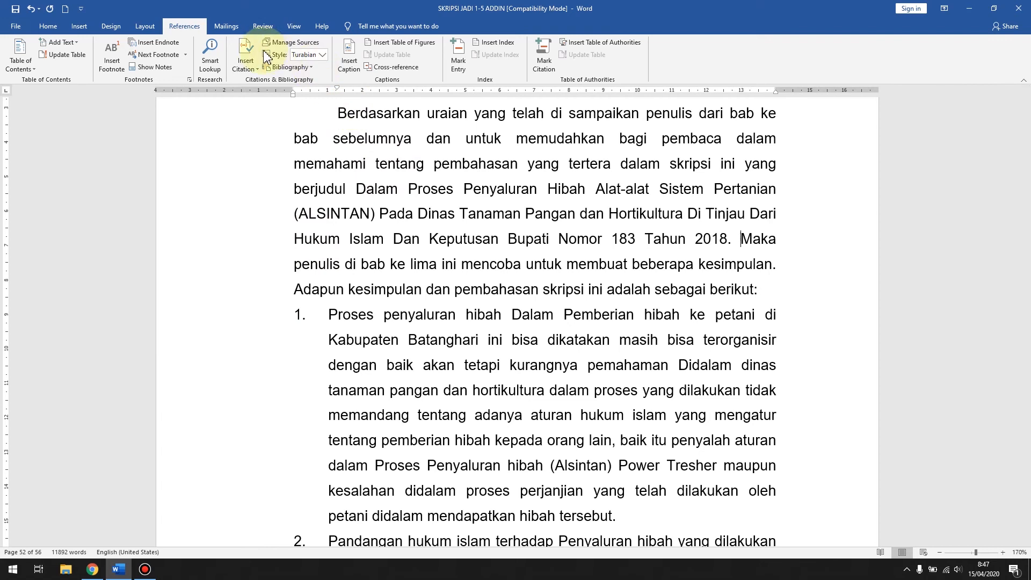
click(295, 42)
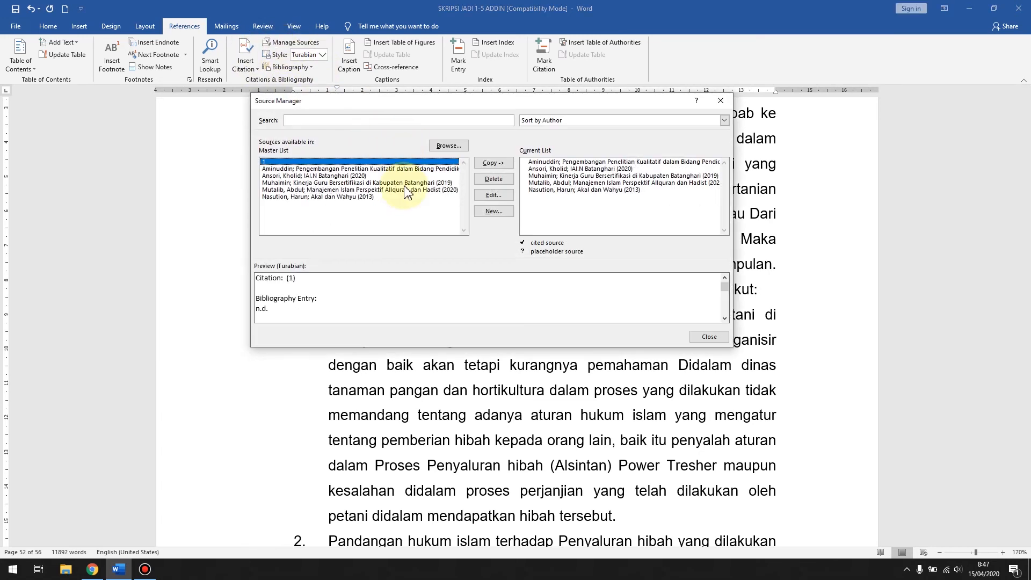
click(709, 337)
Step: Add blank paragraphs after the last Daftar Pustaka entry on page 56 and insert the built-in Bibliography there
scroll(642, 299, down, 20)
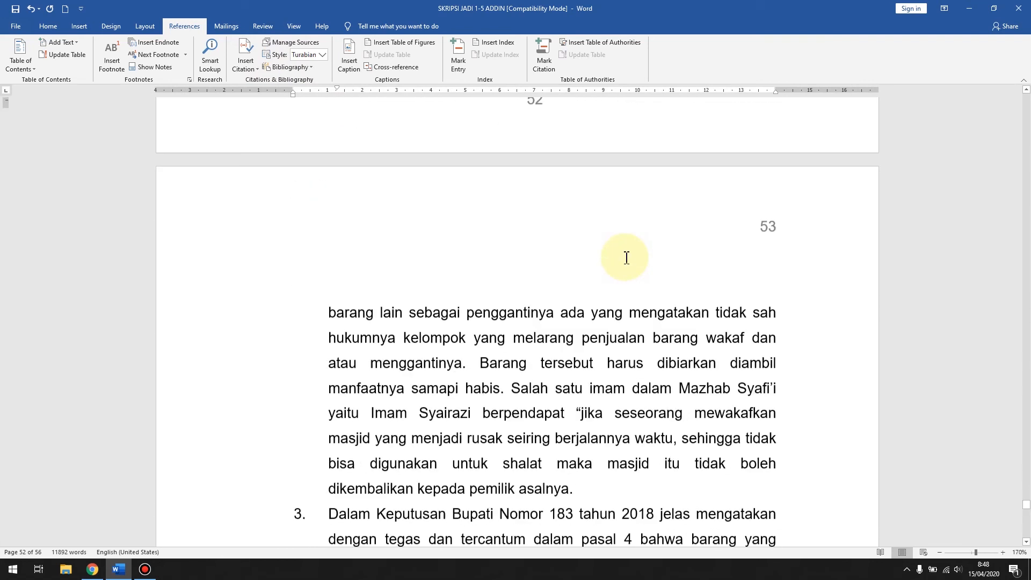
scroll(609, 267, down, 5)
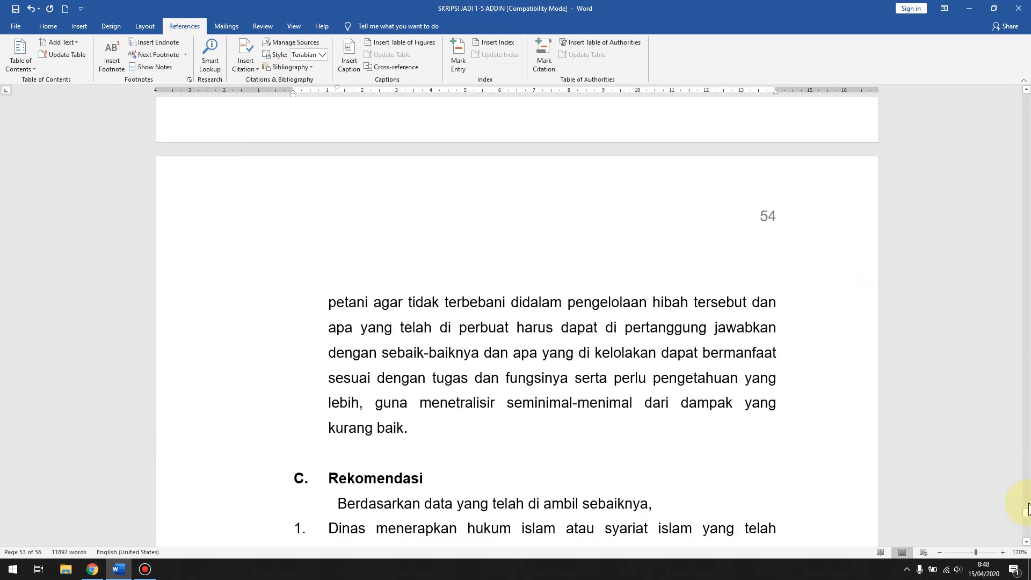
drag(1027, 515, 994, 512)
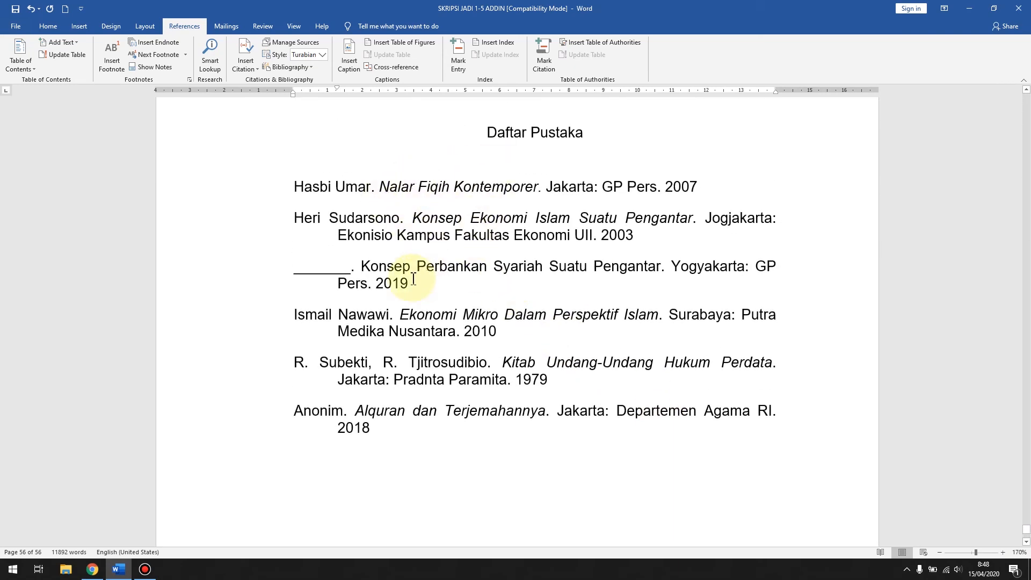
click(395, 429)
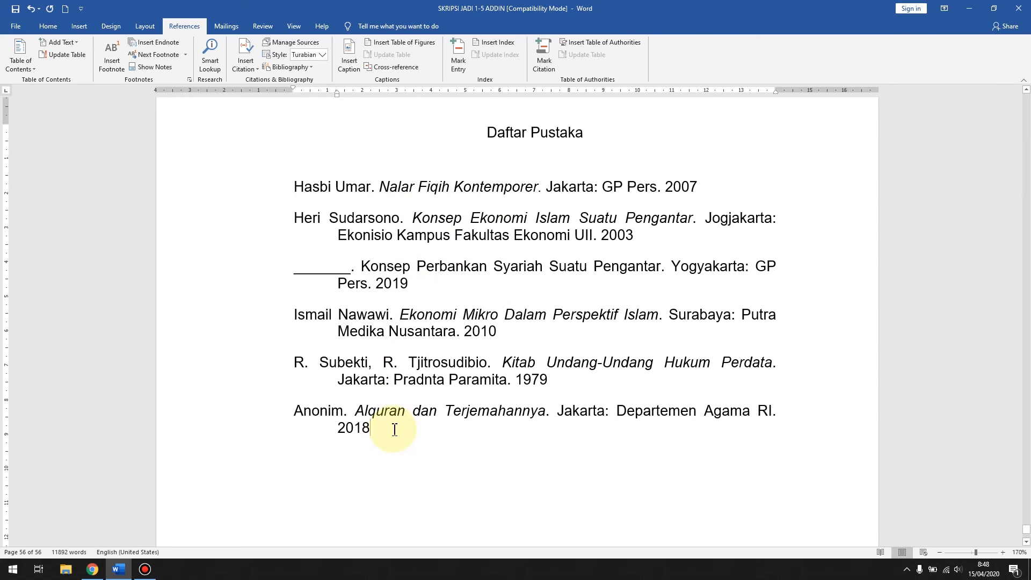
key(Return)
key(Return)
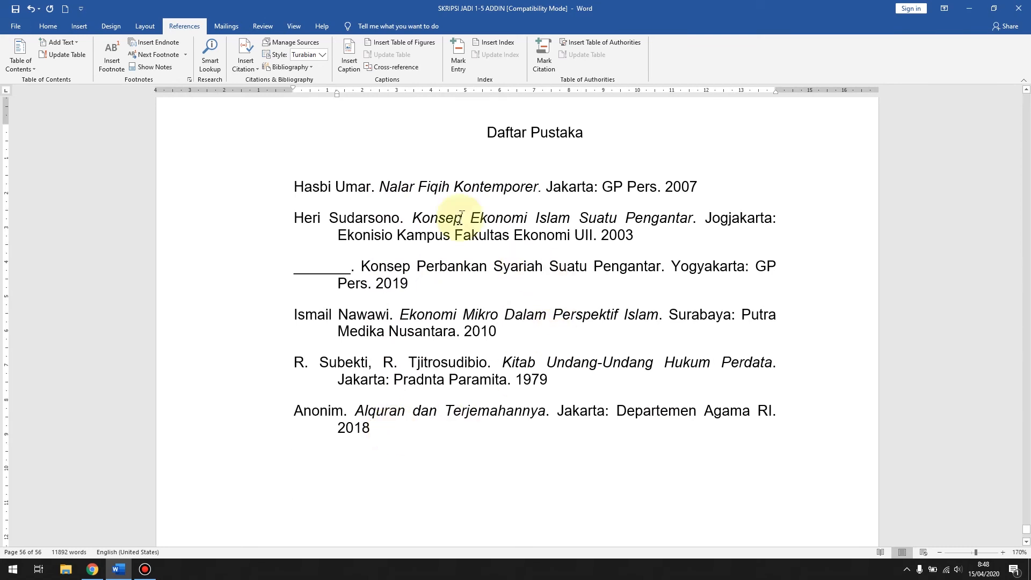
click(311, 54)
click(313, 64)
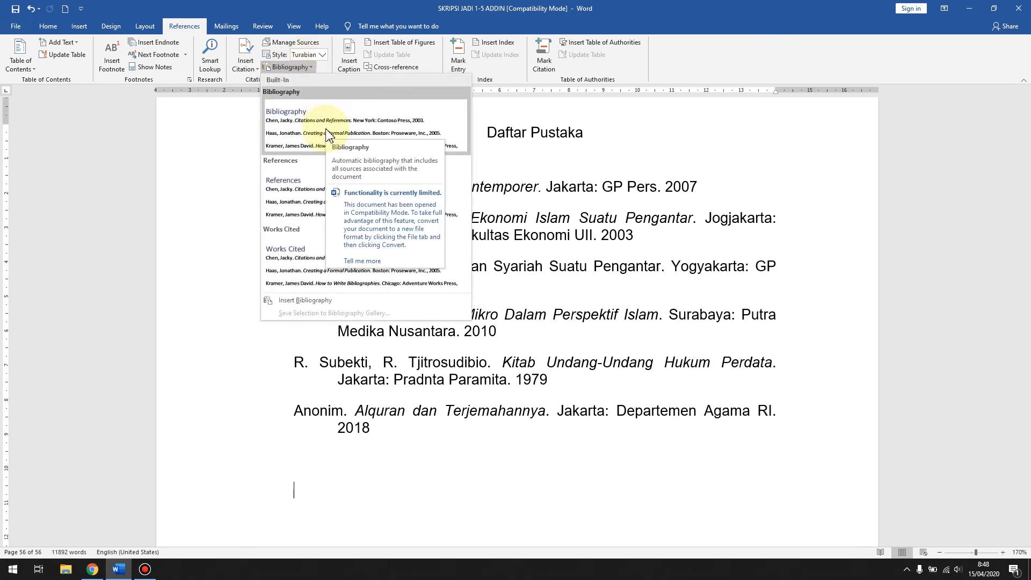
click(327, 131)
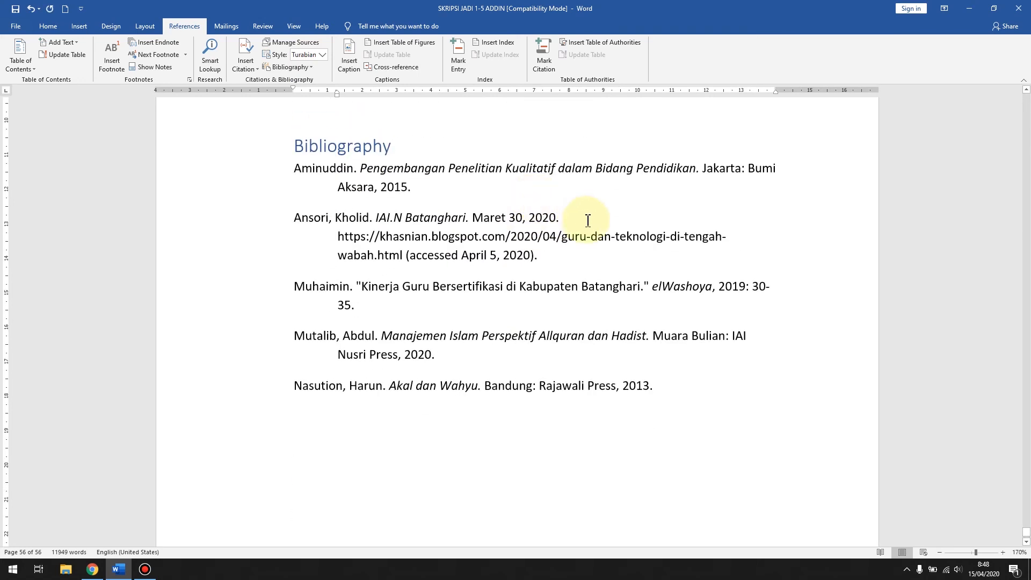
Step: Compare the generated bibliography with the manual Daftar Pustaka entries, checking author, title, place, publisher and year in each source
scroll(619, 245, up, 1)
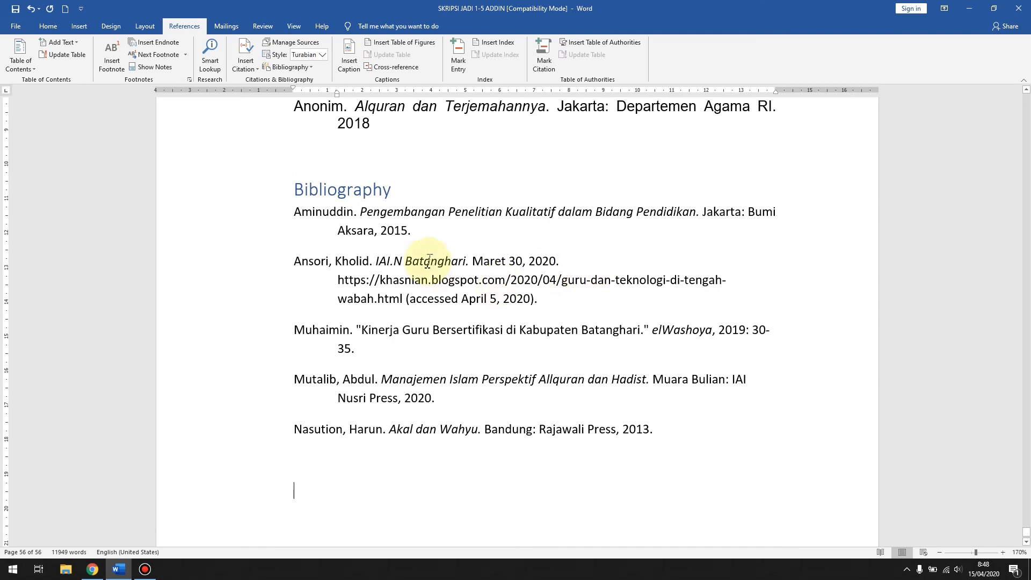
scroll(481, 204, up, 3)
scroll(482, 204, up, 5)
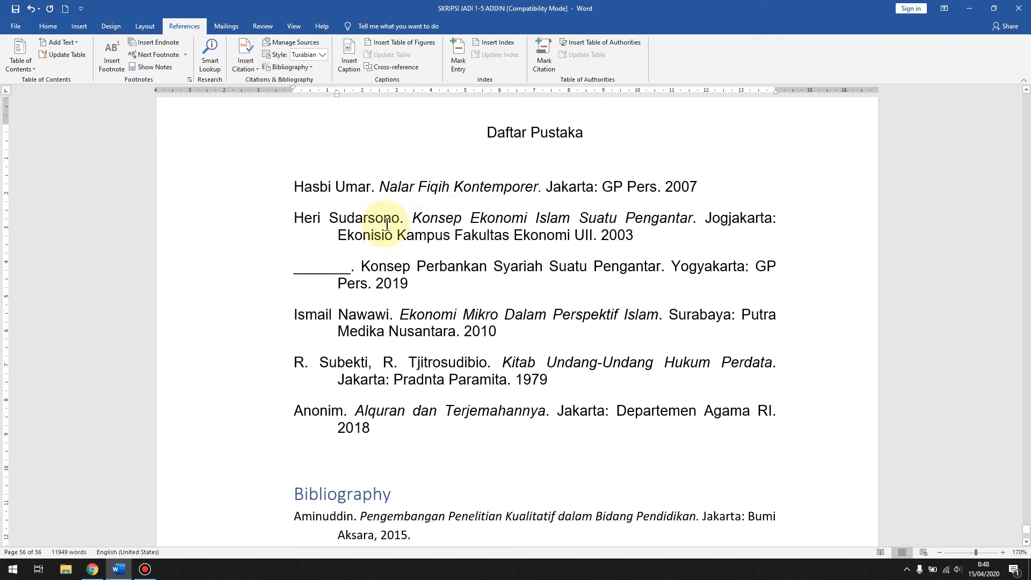
scroll(411, 193, down, 5)
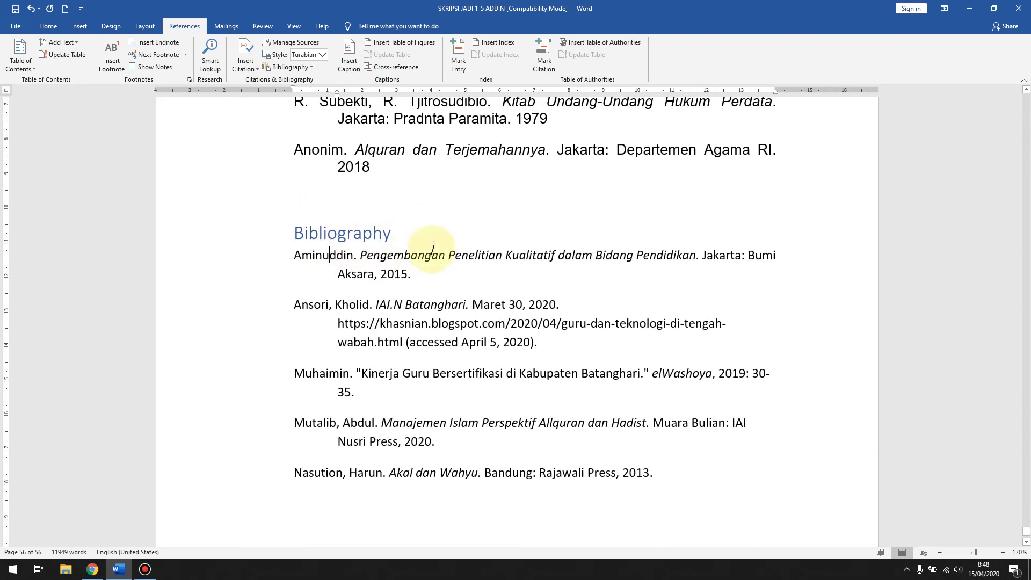
drag(361, 256, 594, 256)
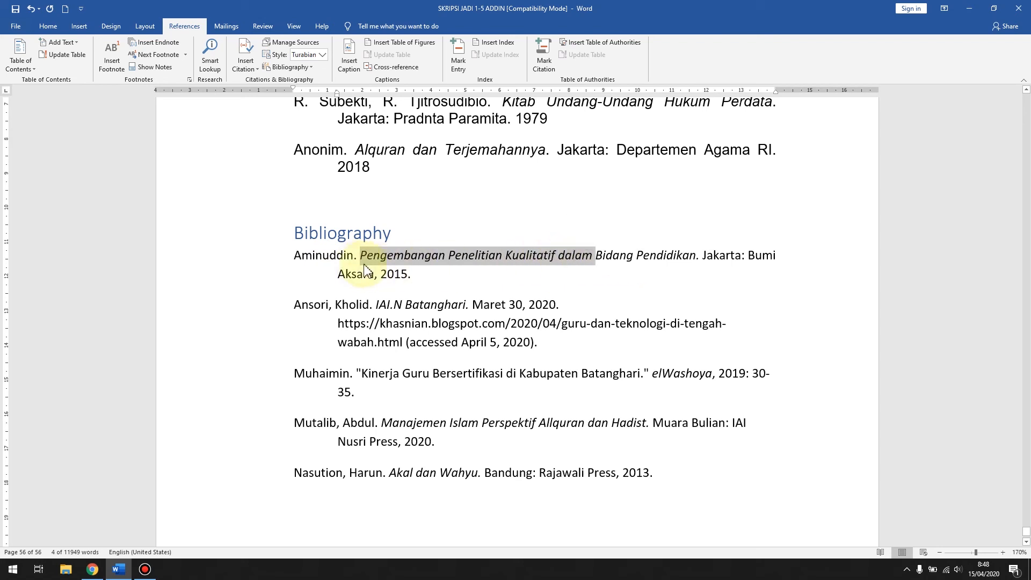
click(744, 259)
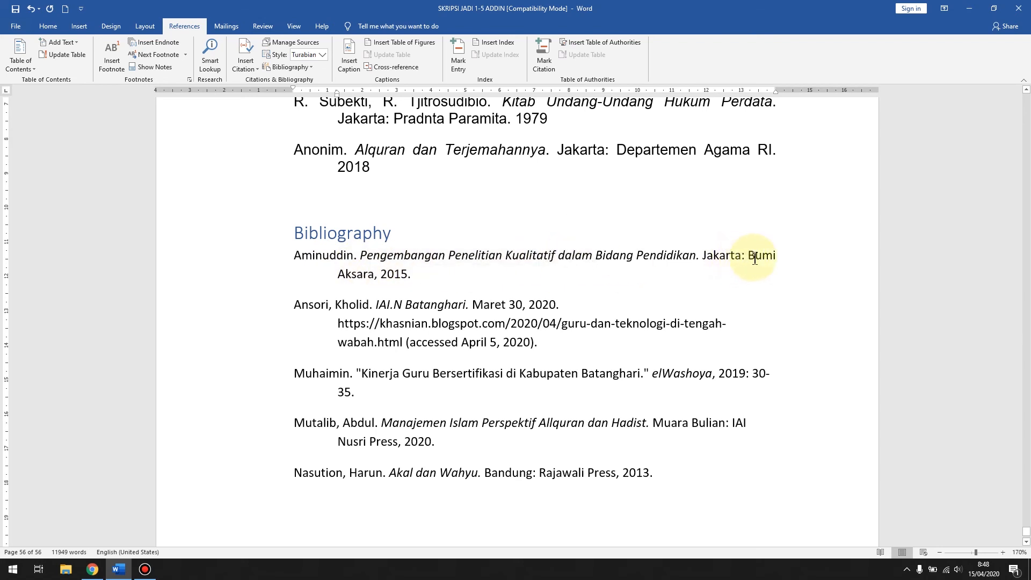
click(434, 276)
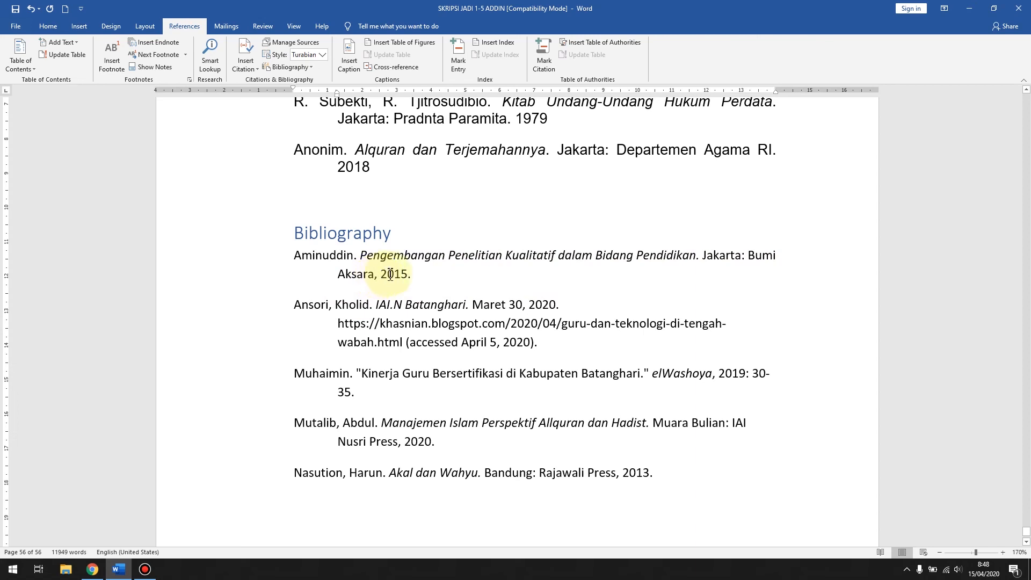
scroll(421, 260, up, 3)
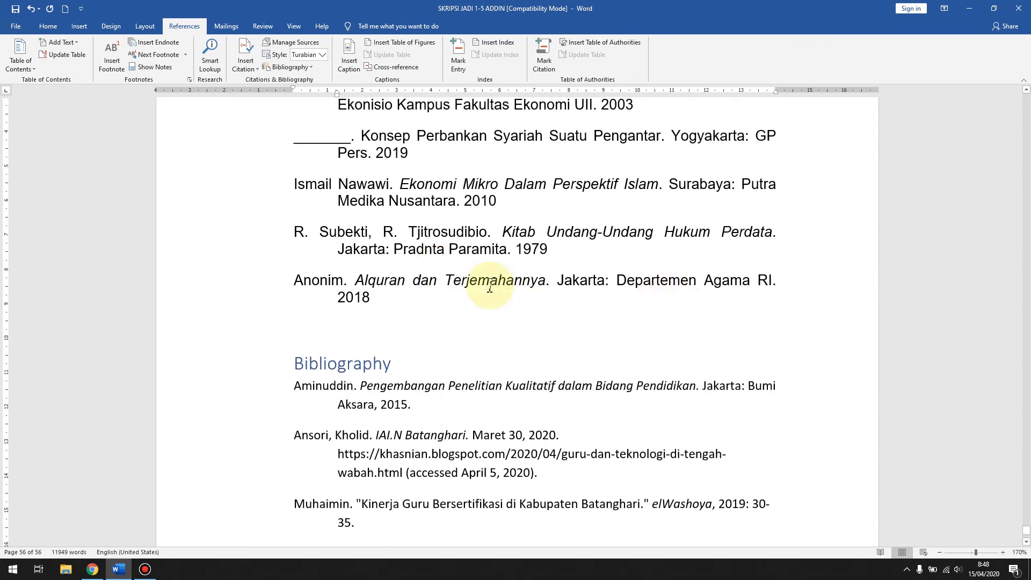
scroll(465, 236, up, 2)
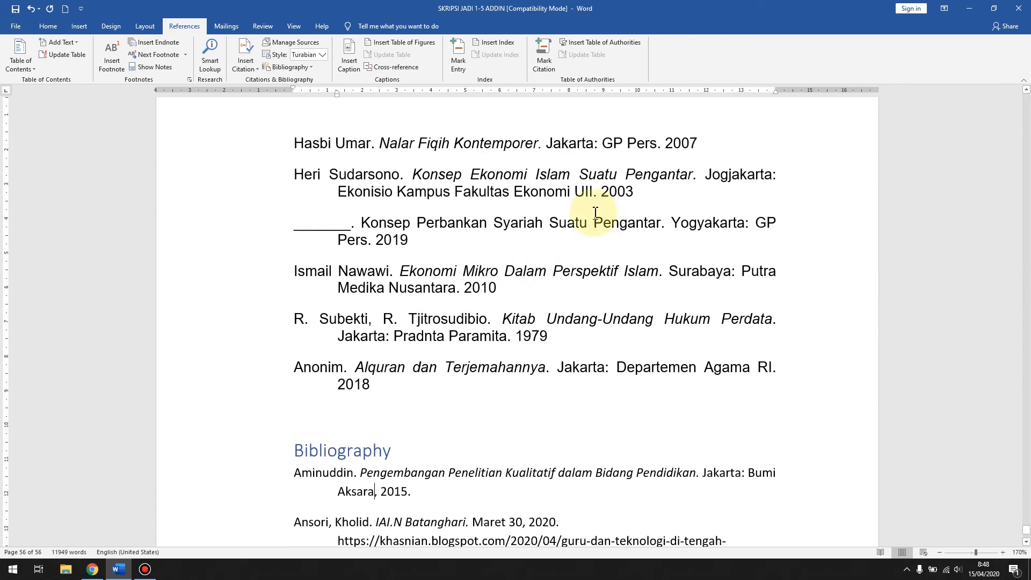
scroll(535, 257, down, 2)
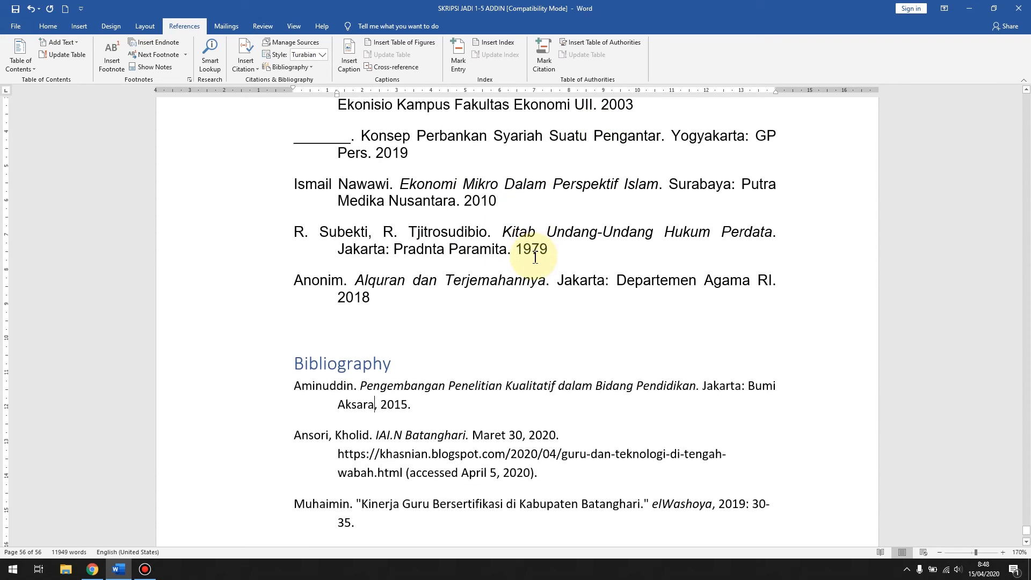
scroll(535, 258, down, 2)
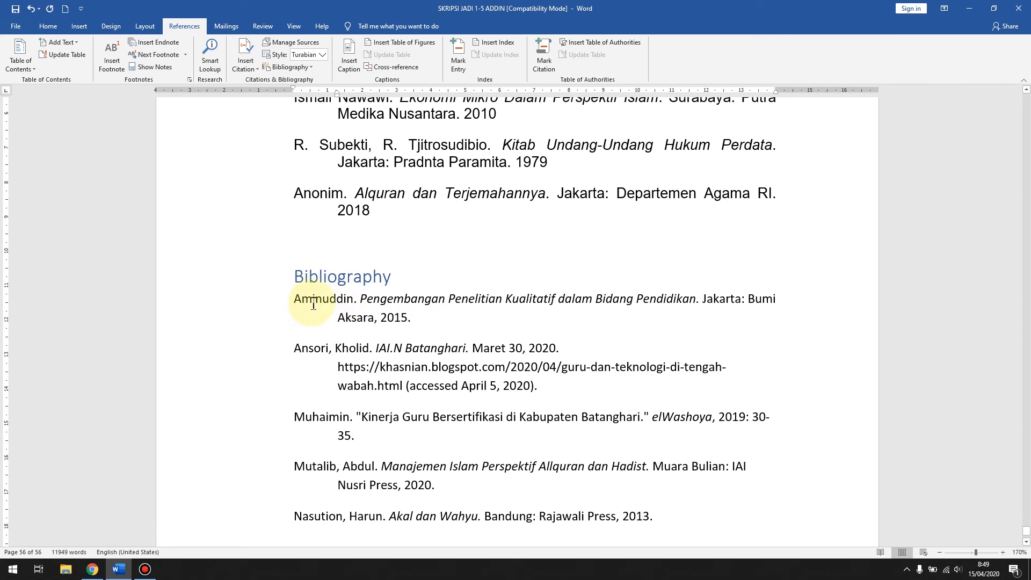
click(345, 317)
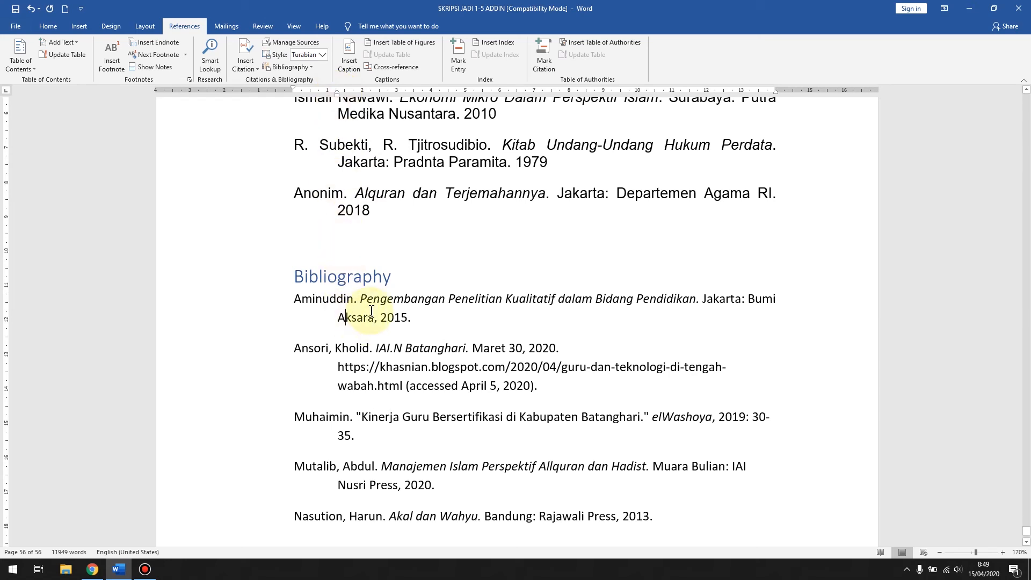
scroll(354, 236, down, 3)
click(356, 218)
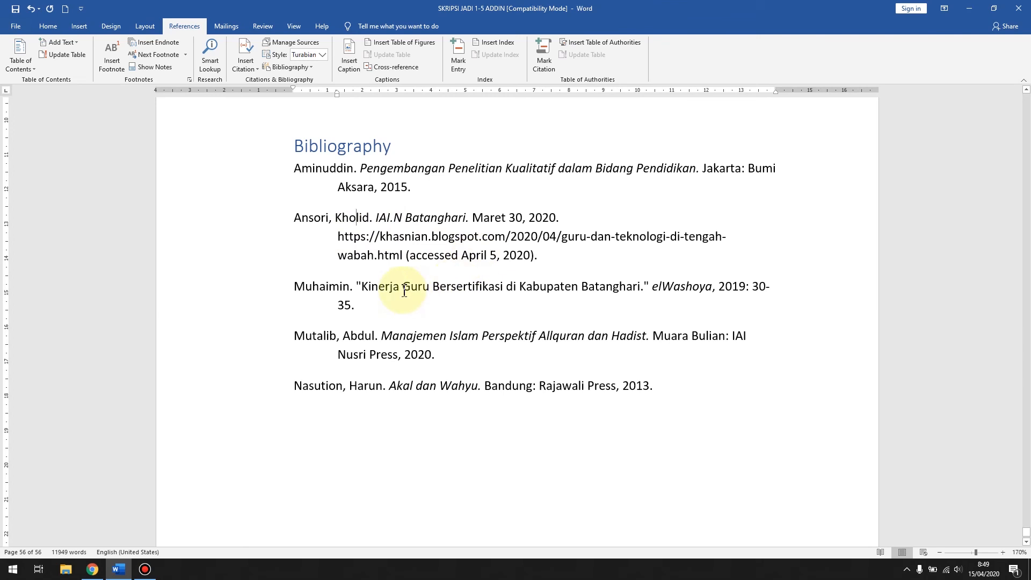
Step: Examine the journal article entry in the generated bibliography, checking its author, quoted title, italic journal name, year and page range
click(313, 286)
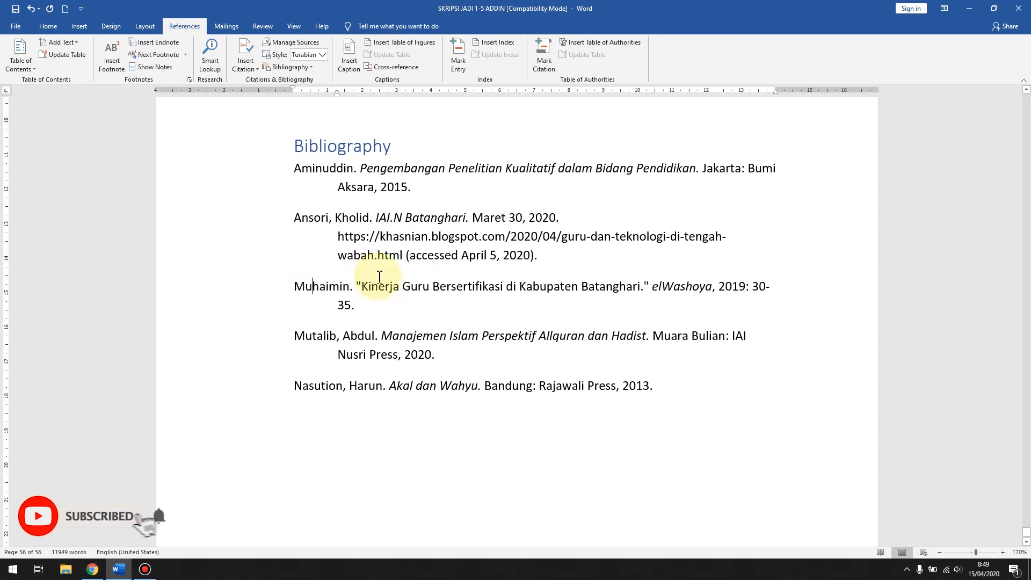
scroll(379, 276, down, 1)
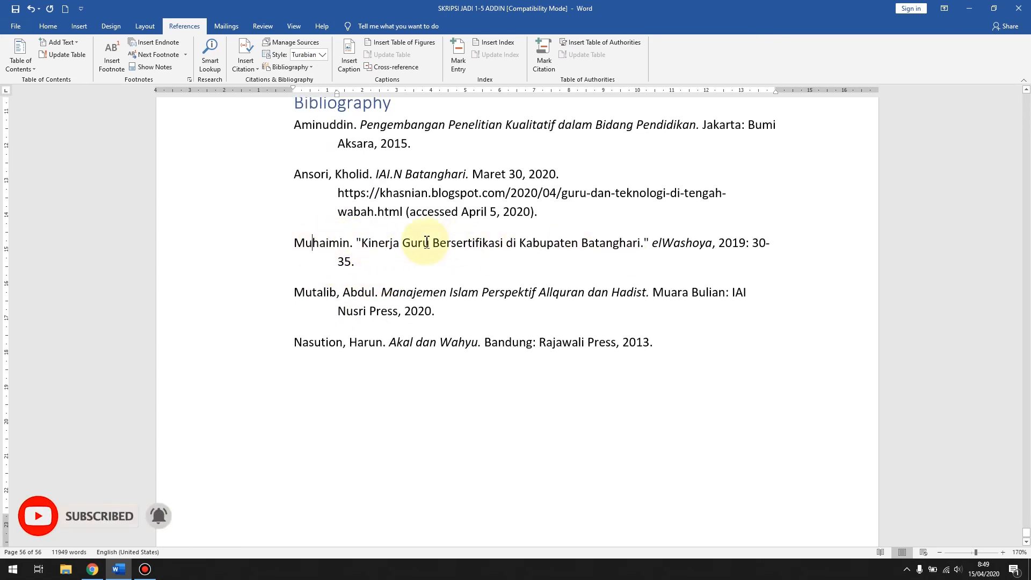
click(572, 243)
click(664, 243)
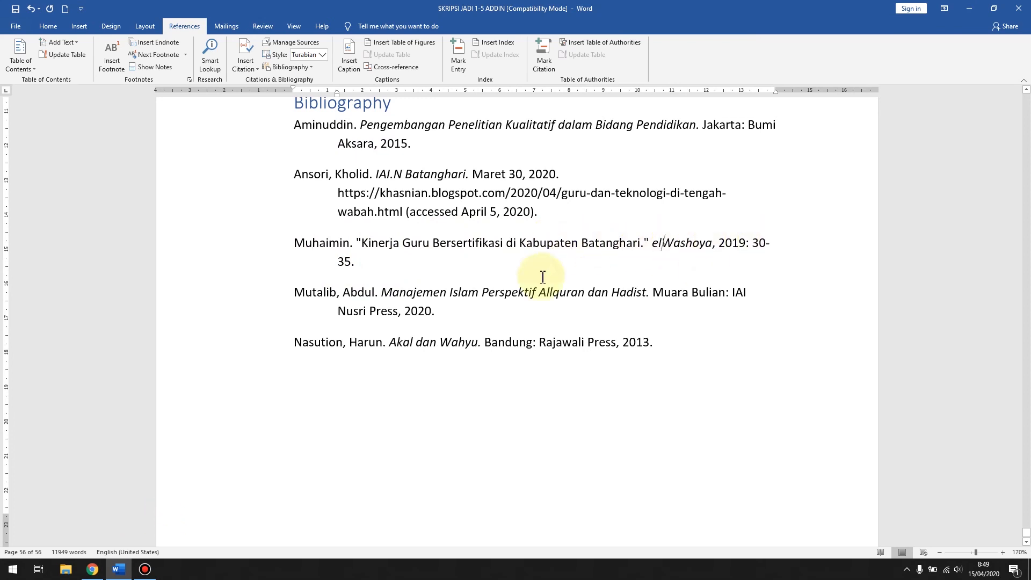
Step: Start a new manual Daftar Pustaka entry below "Ekonomi Mikro Dalam Perspektif Islam" with the journal article author's name followed by a period
scroll(450, 243, up, 4)
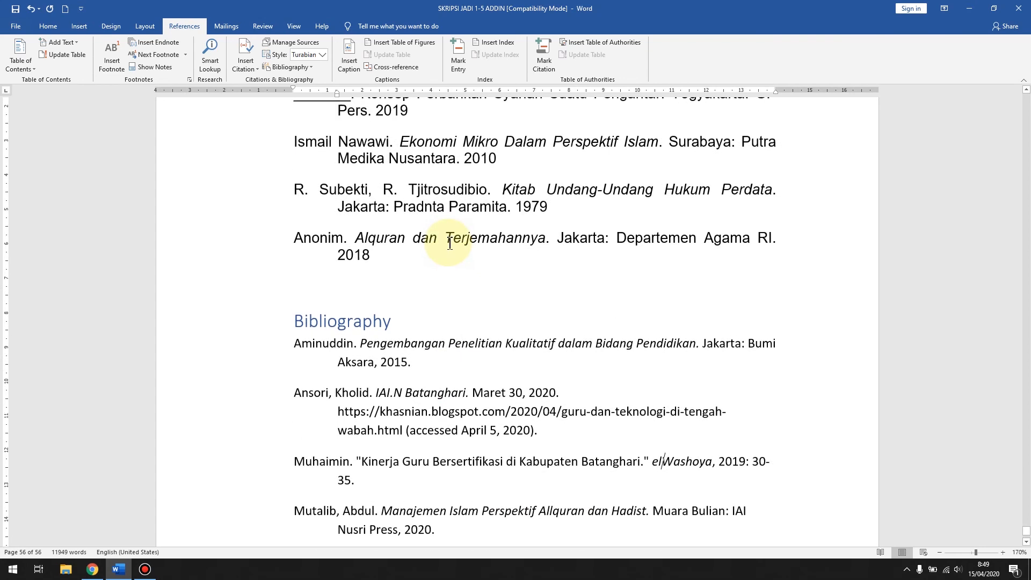
scroll(450, 243, up, 2)
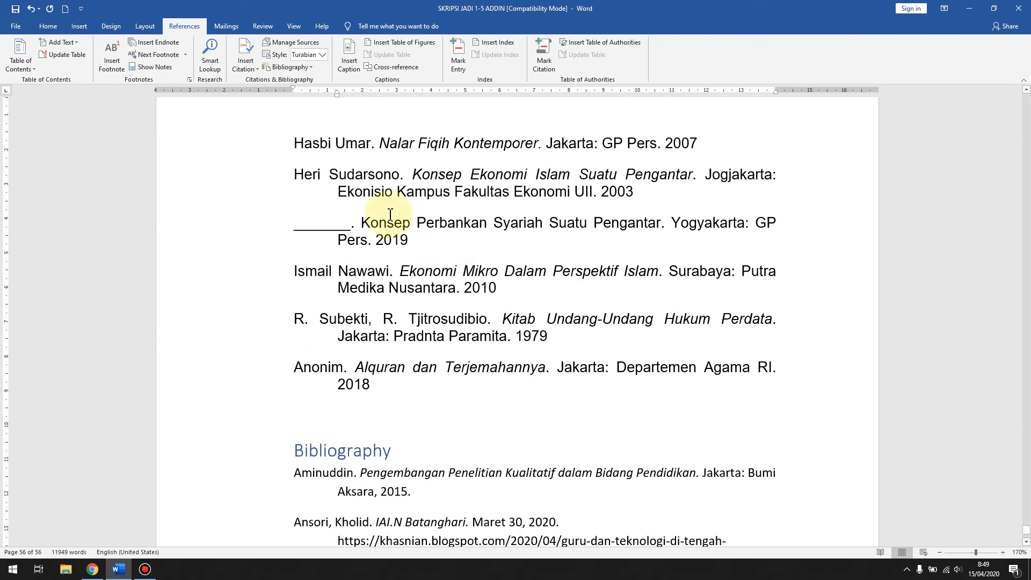
scroll(529, 218, down, 1)
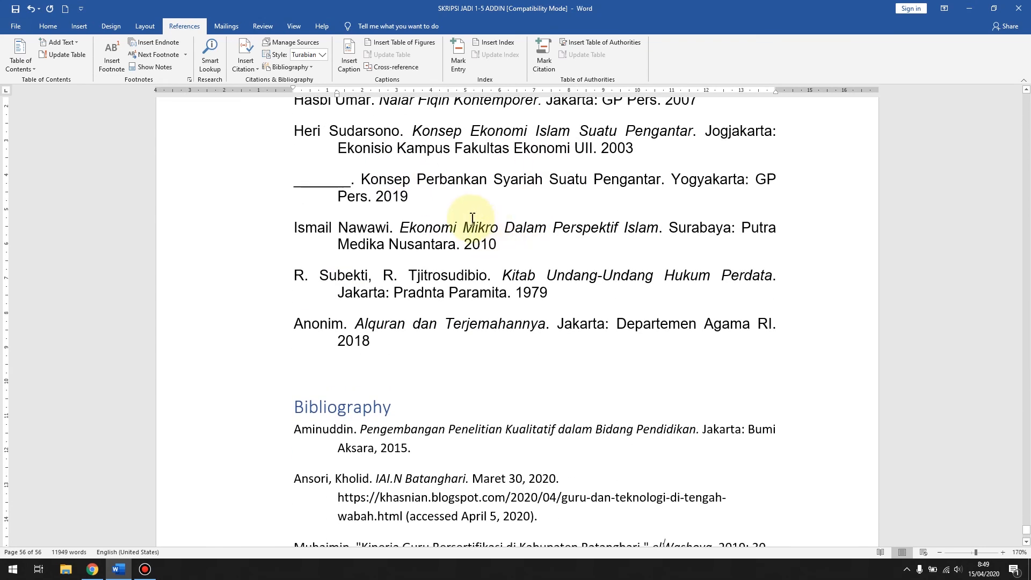
key(Return)
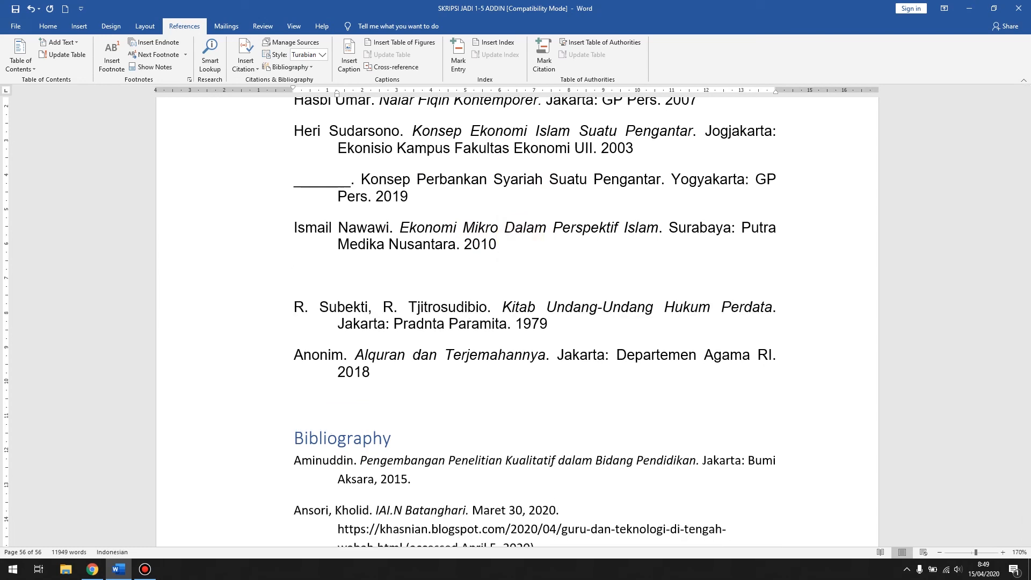
text(Muhaimin.)
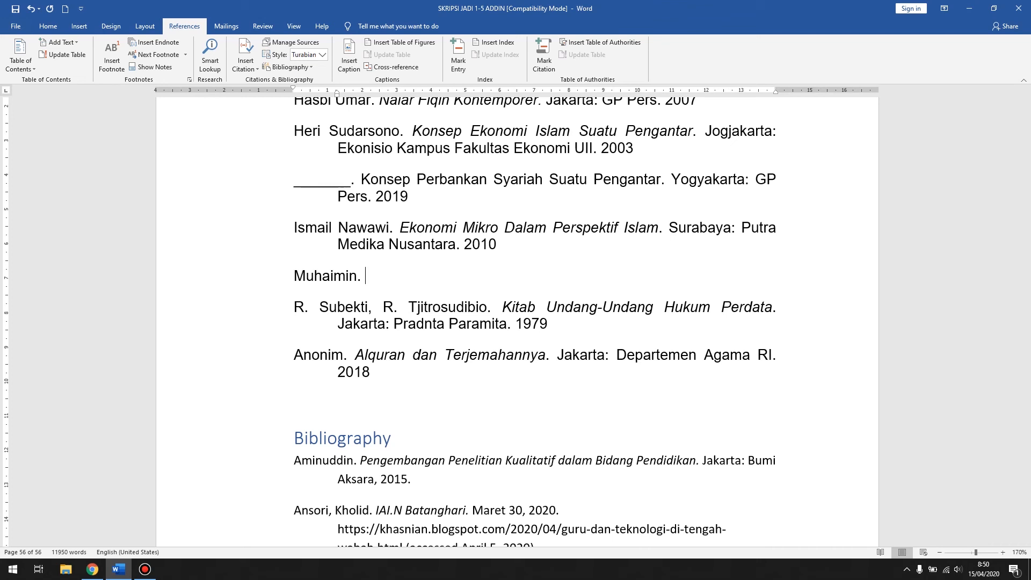
text(Etos K)
key(BackSpace)
Step: Enter the article title "Kinerja Guru Bersertifikasi di Kabupaten Batanghari" after the author in the new manual entry, matching the generated bibliography
scroll(518, 189, down, 4)
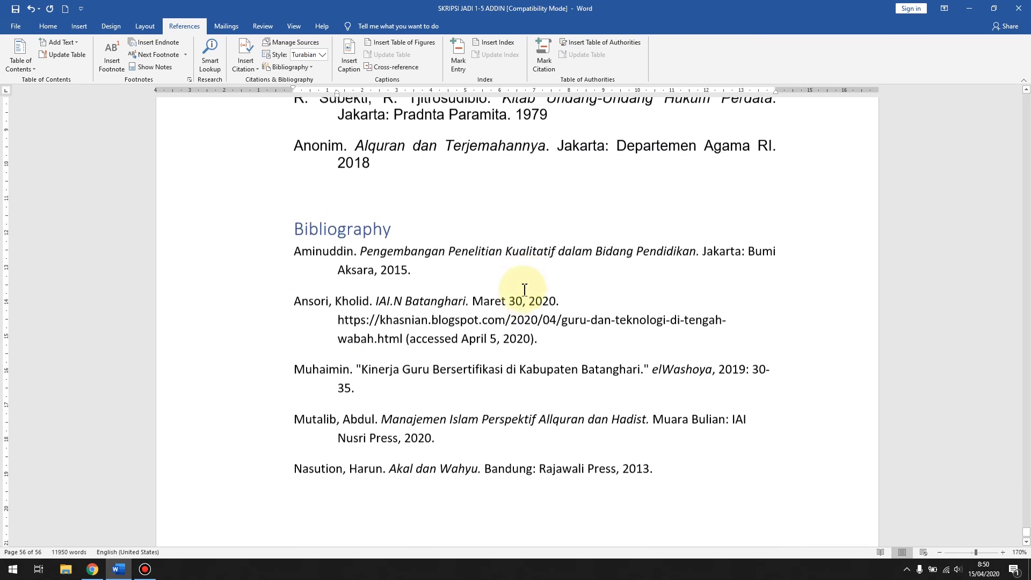
scroll(483, 301, up, 6)
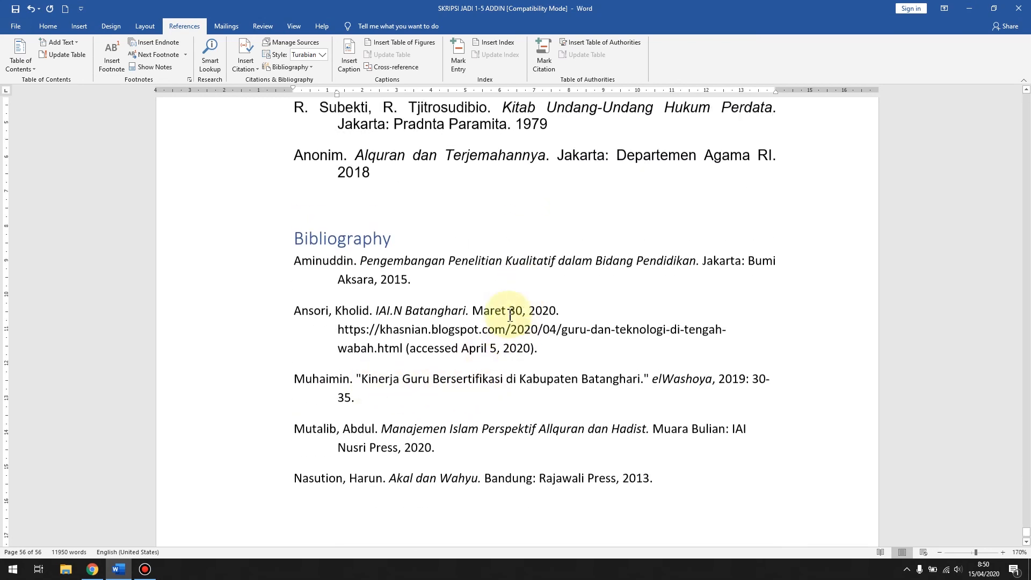
text(Kinerja Guru Bersertifikasi di Ka)
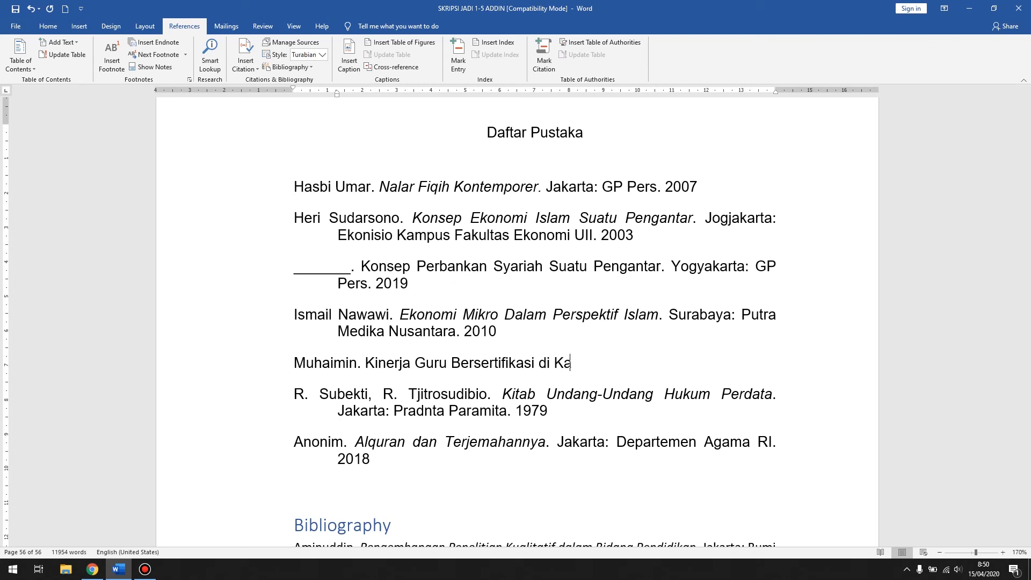
text(bupaten Batanghari.)
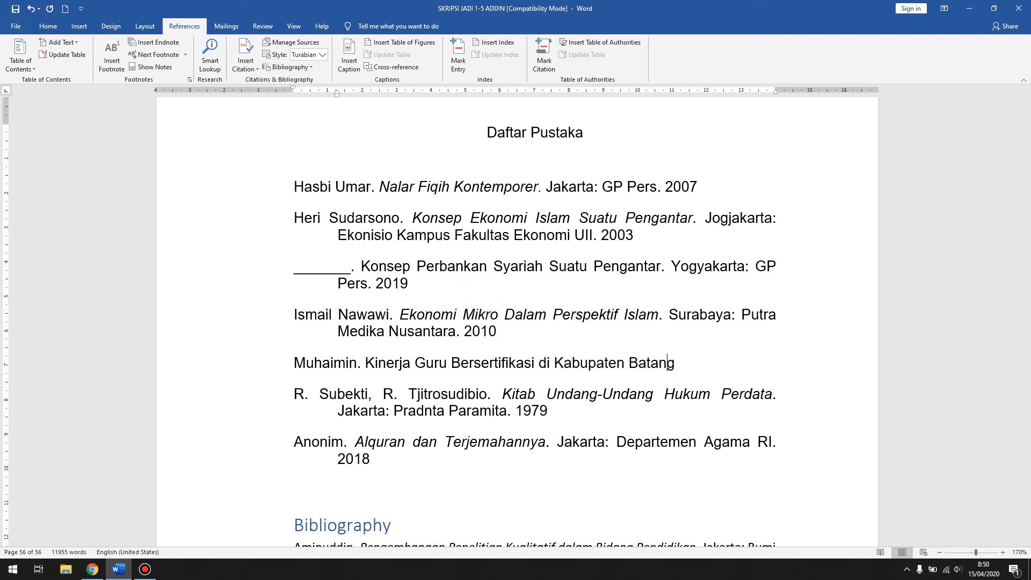
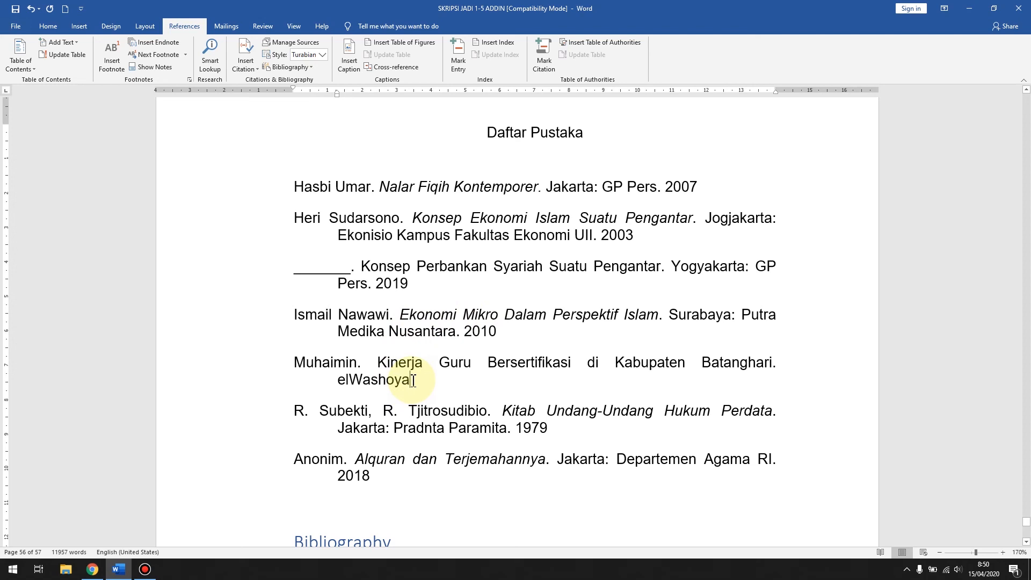
Step: Complete the manual journal article entry after elWashoya with the edition, year and page range ", Edisi I (2019): 30-35"
text(, Edisi)
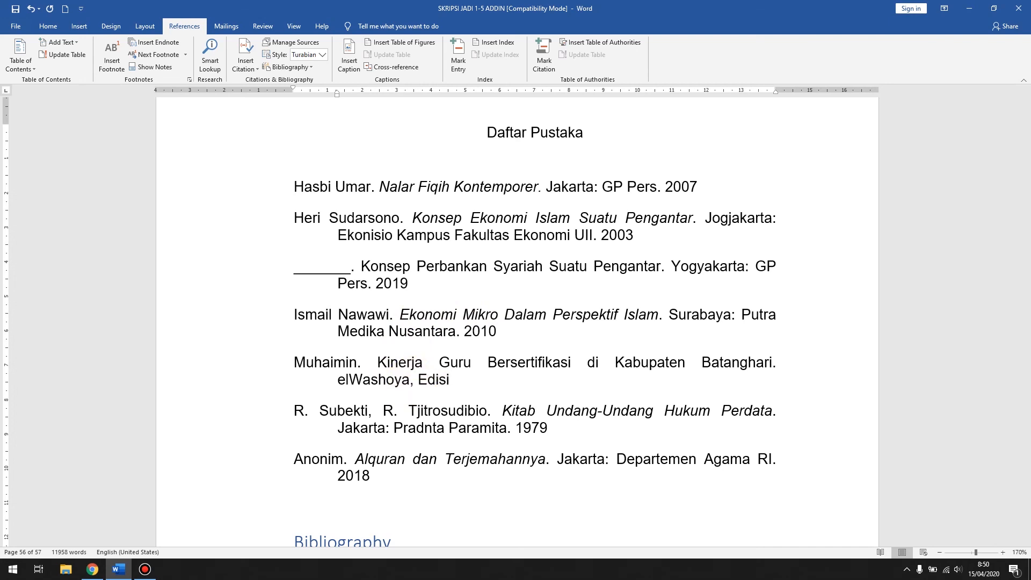
text( I)
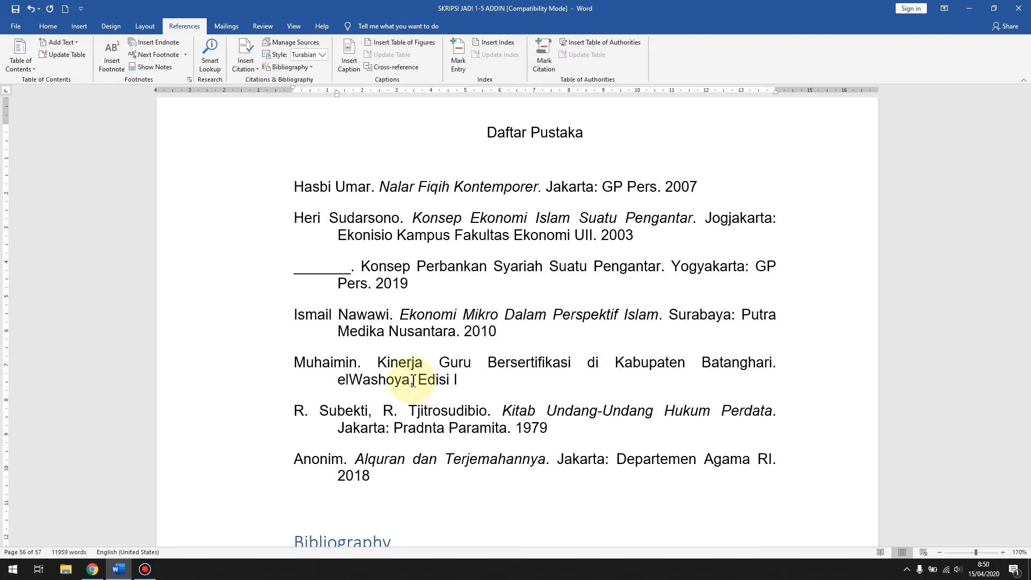
text( (2019)
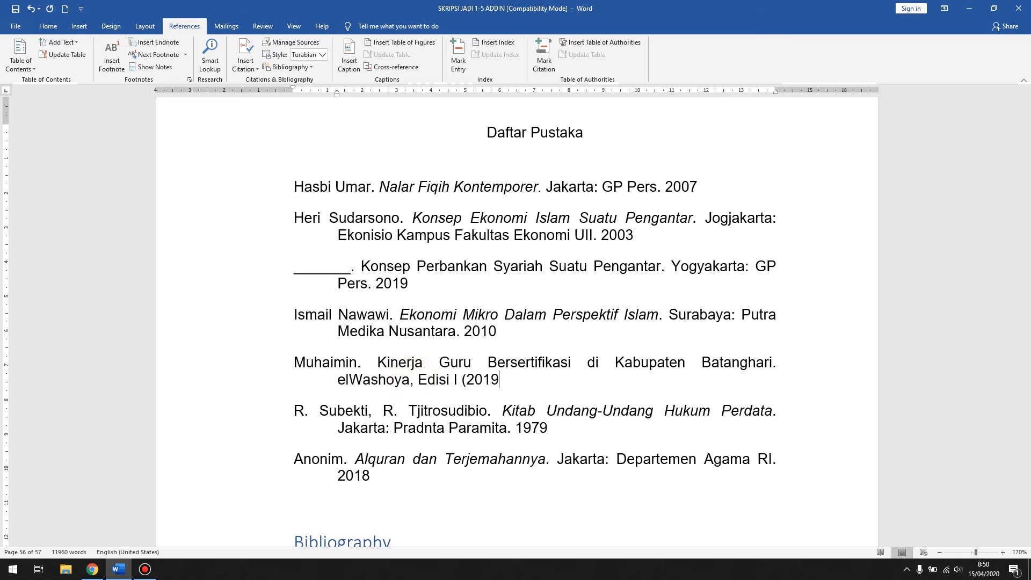
text())
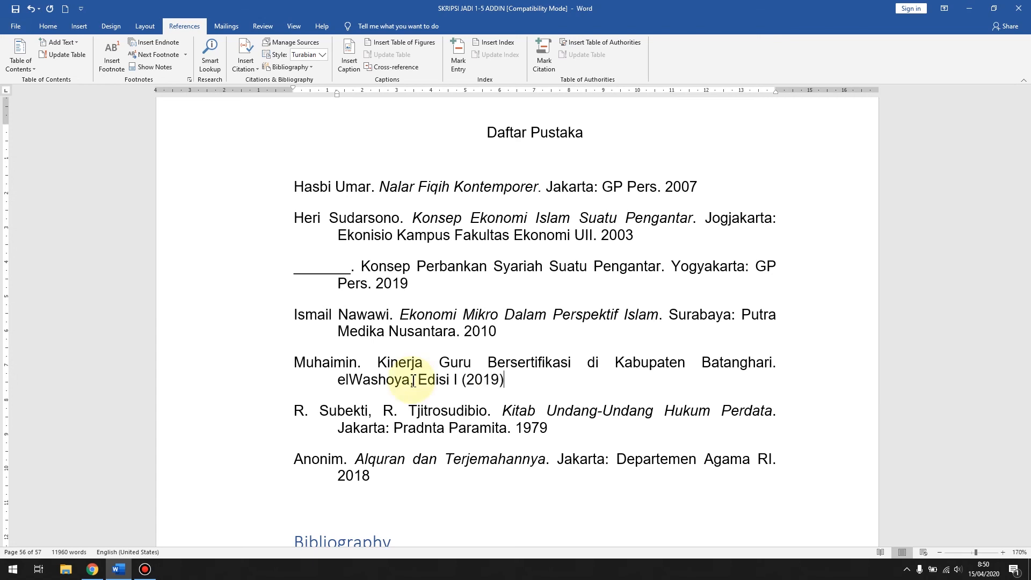
text(: 30-35)
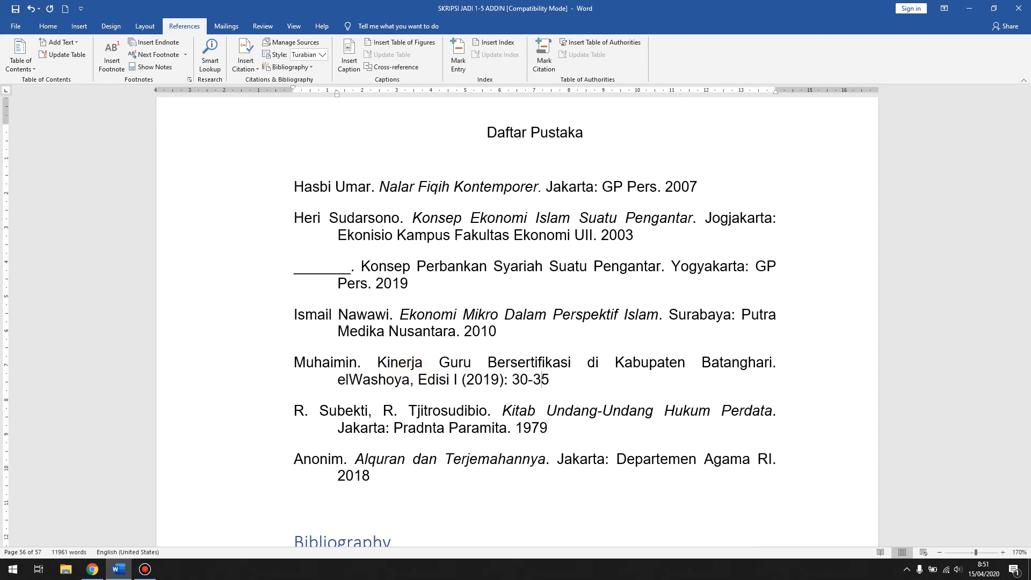
Step: Check the author and article title in the manual journal article entry and italicise the journal name elWashoya
scroll(478, 361, down, 1)
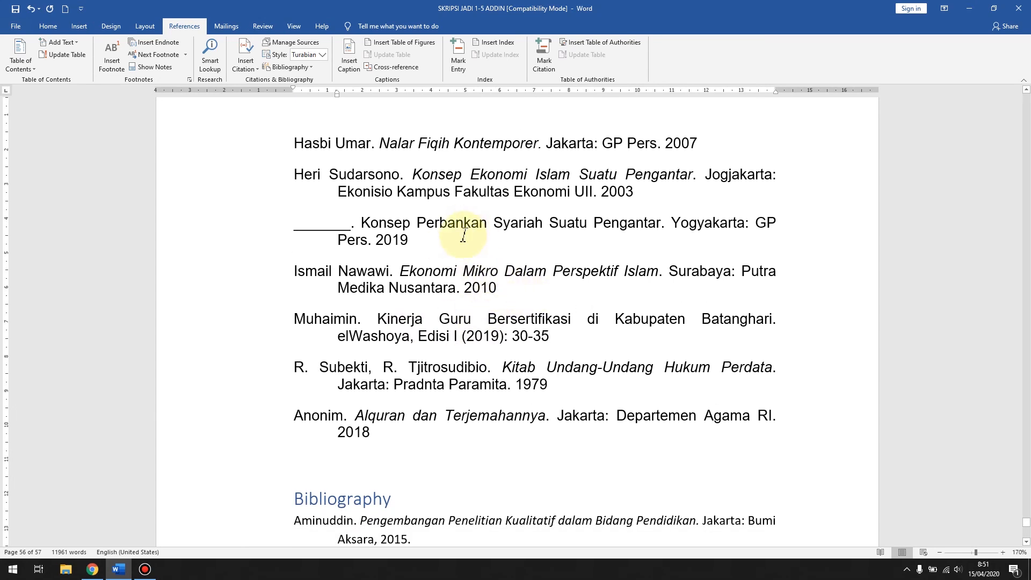
scroll(463, 235, down, 1)
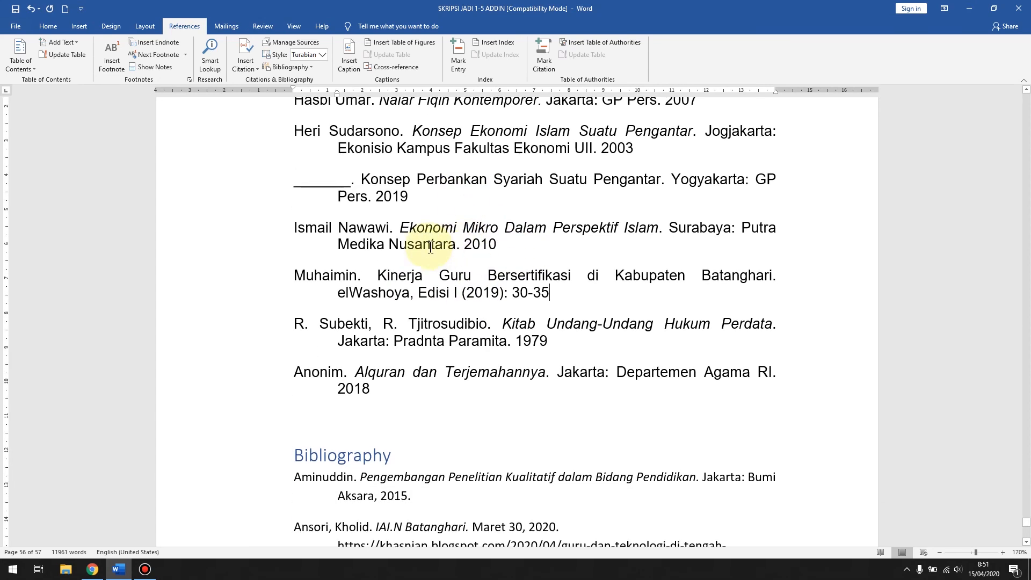
click(368, 231)
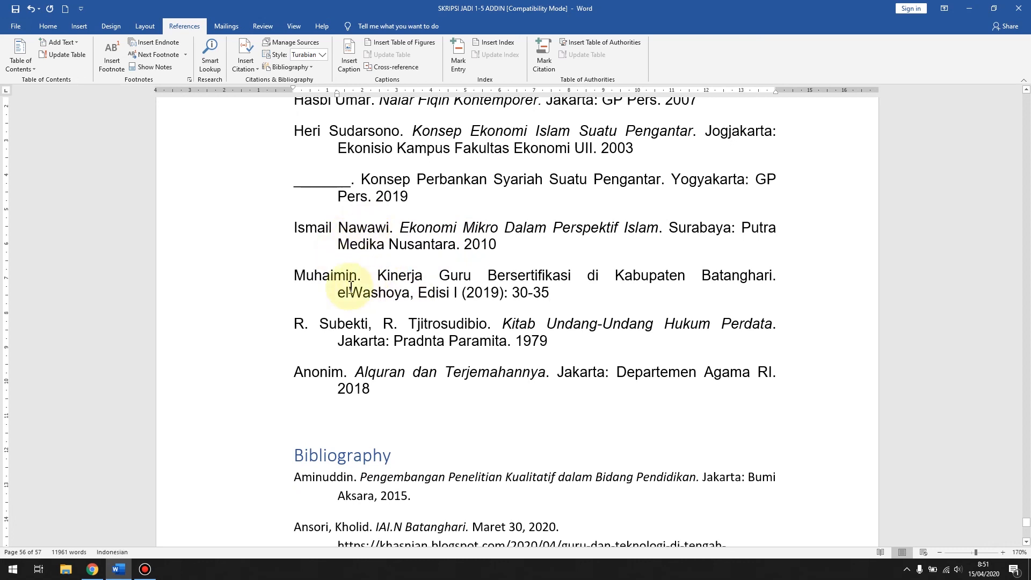
drag(294, 277, 363, 278)
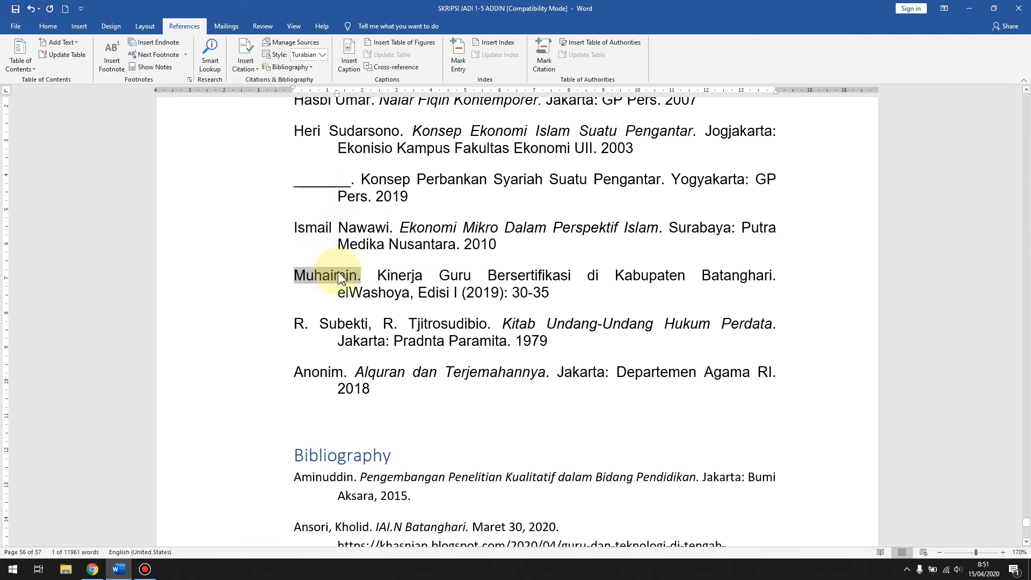
drag(380, 277, 770, 277)
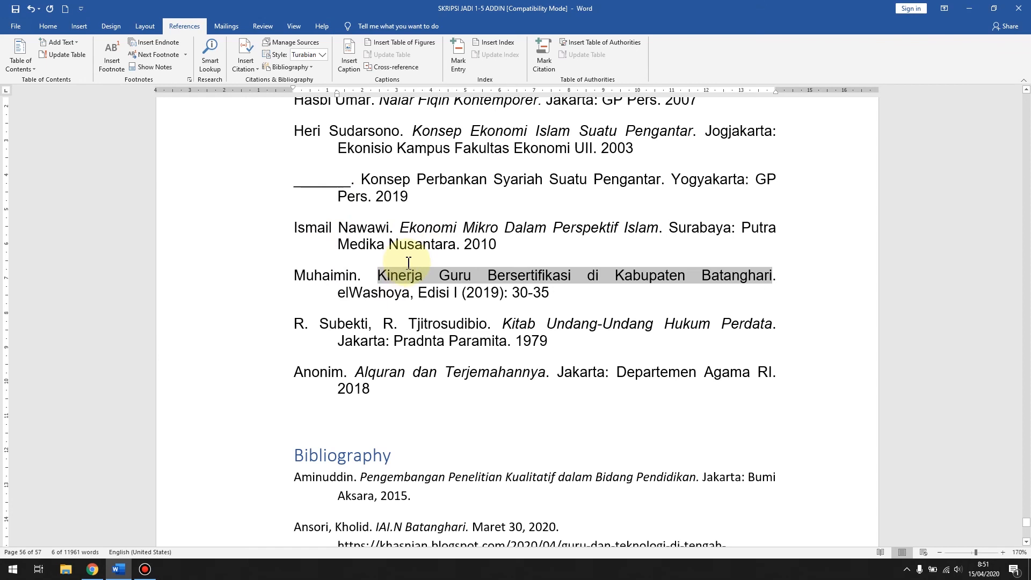
scroll(409, 263, down, 1)
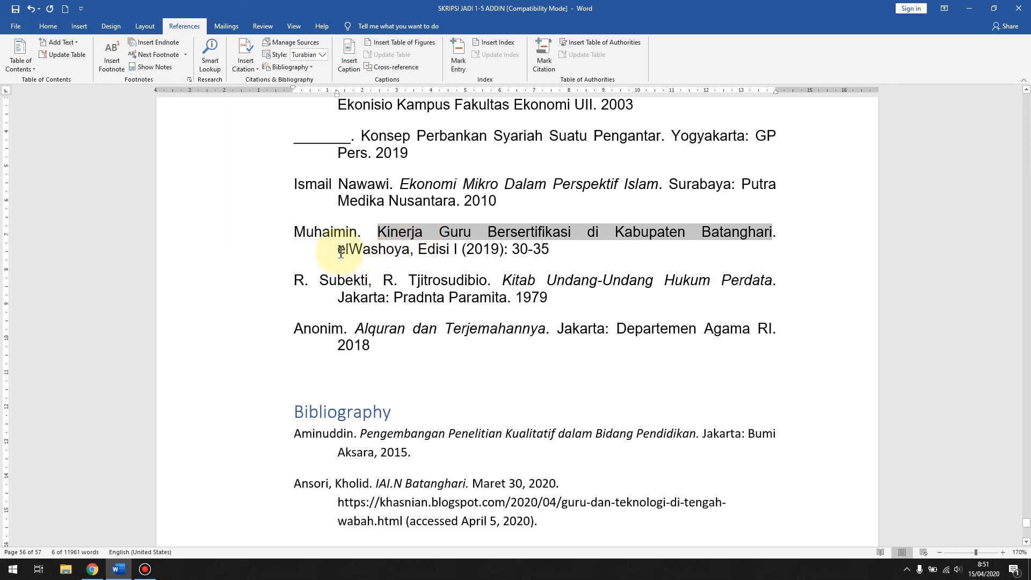
drag(340, 250, 410, 252)
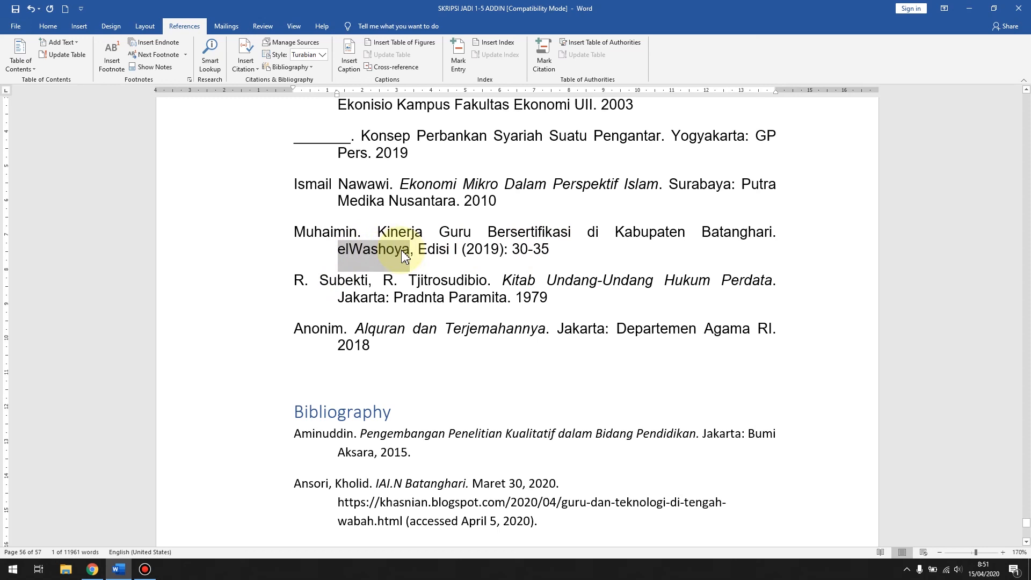
click(49, 27)
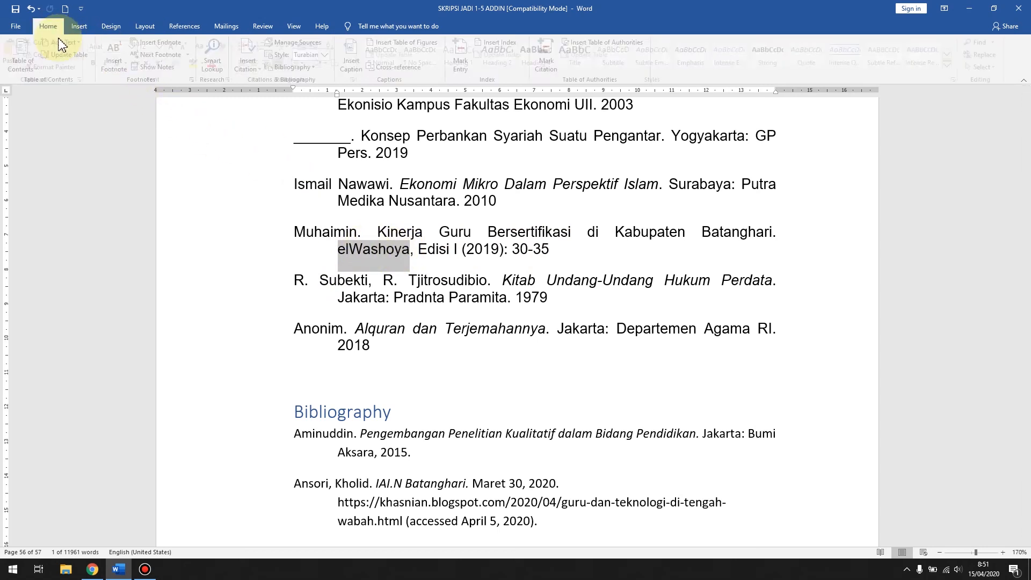
click(110, 63)
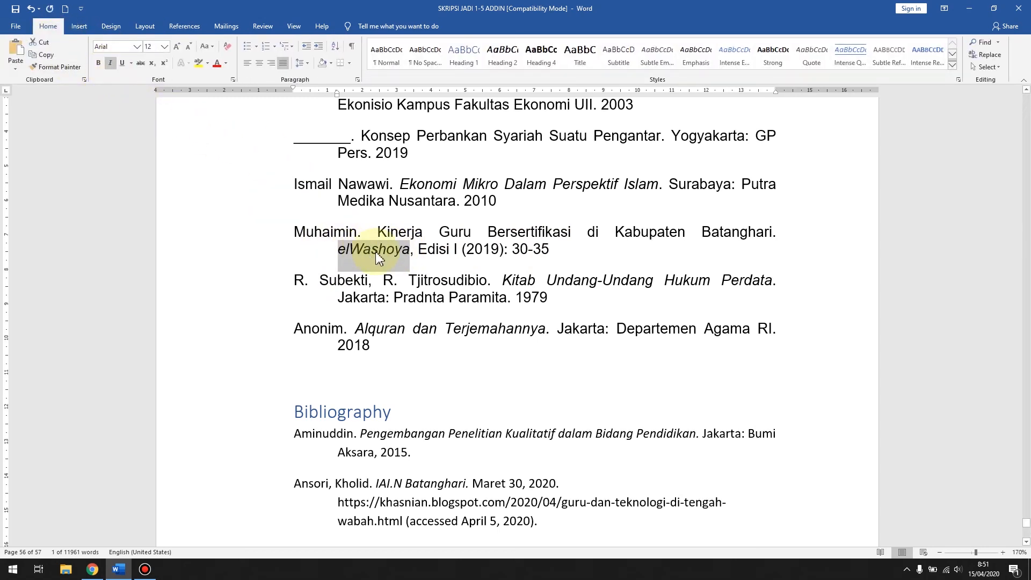
click(415, 251)
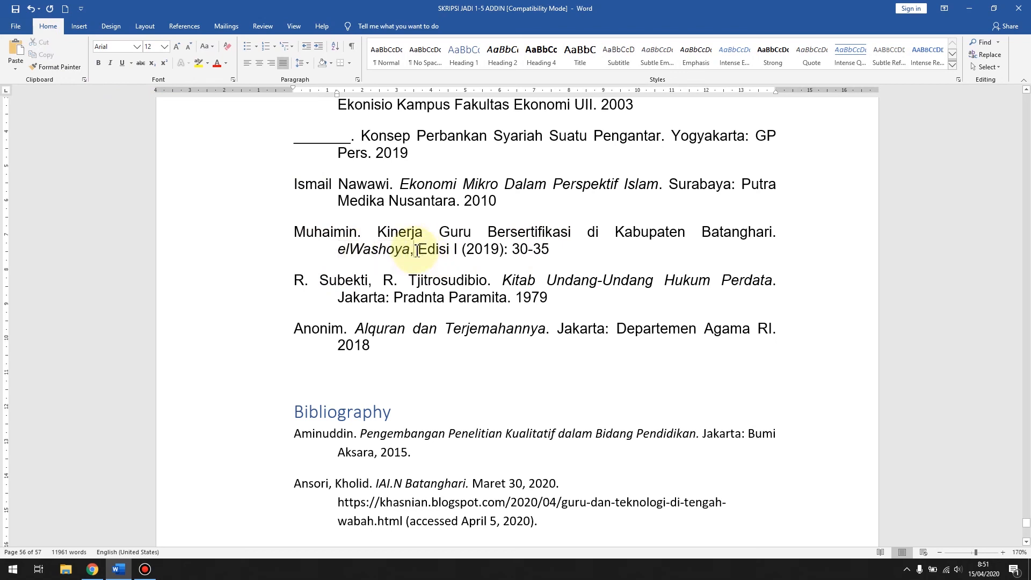
Step: Examine the edition, year and page range in the manual journal article entry
drag(418, 250, 464, 250)
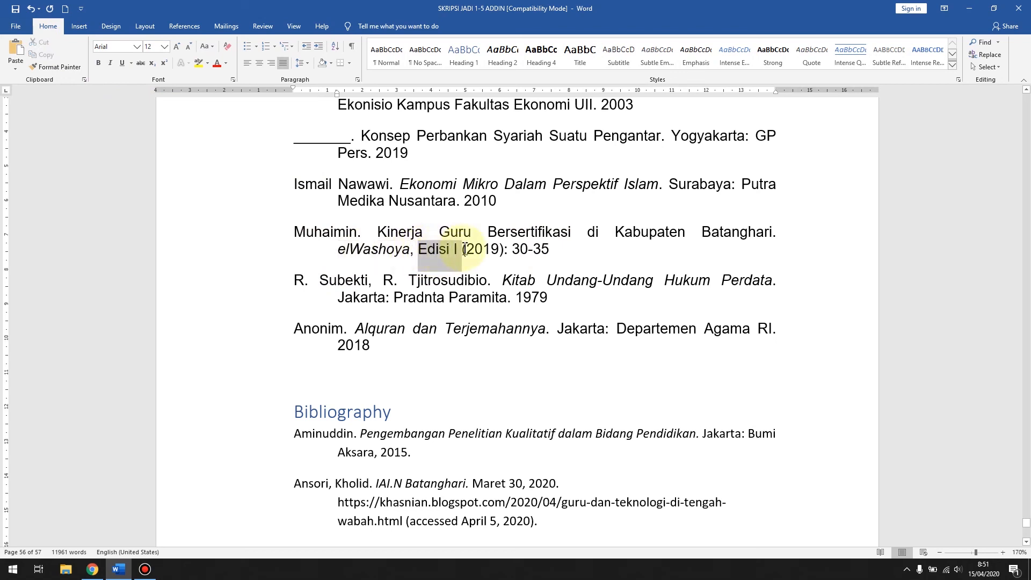
double_click(464, 250)
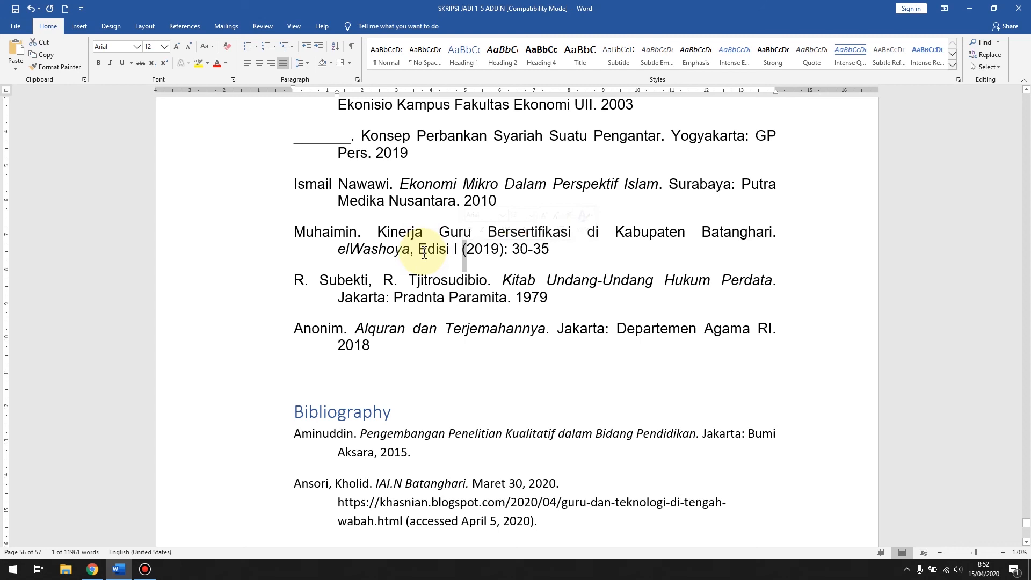
drag(422, 251, 463, 251)
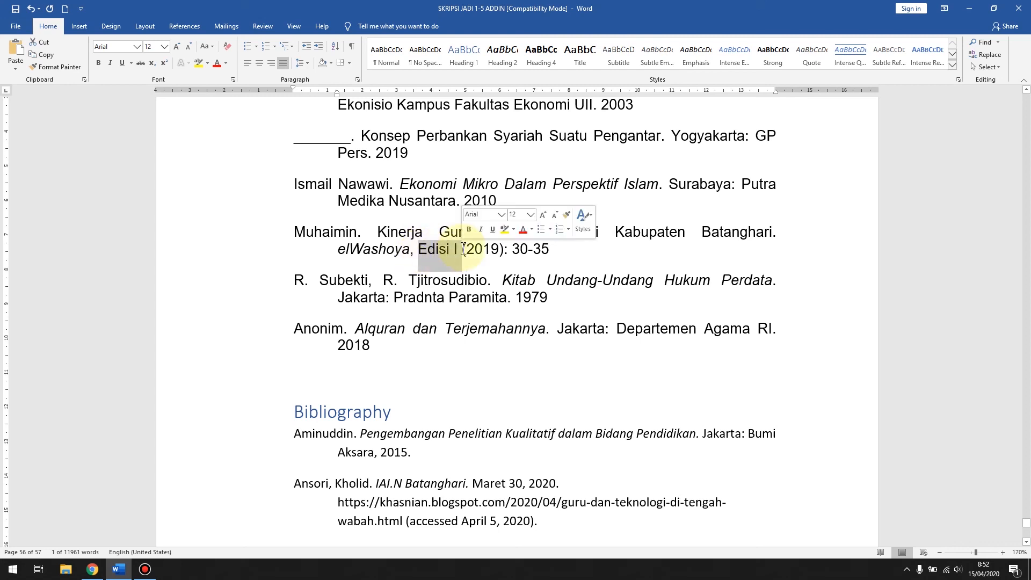
click(468, 249)
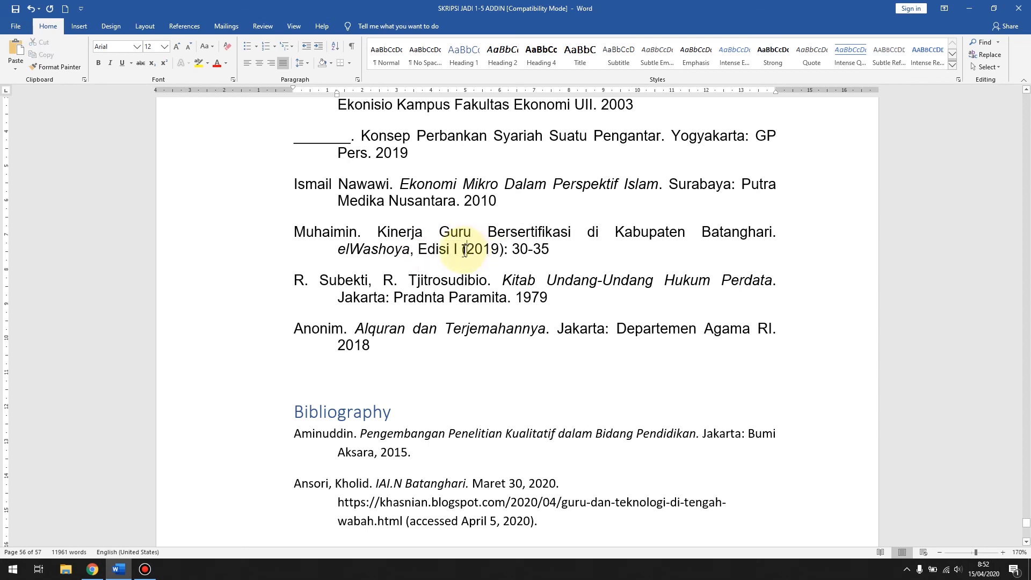
drag(463, 251, 549, 253)
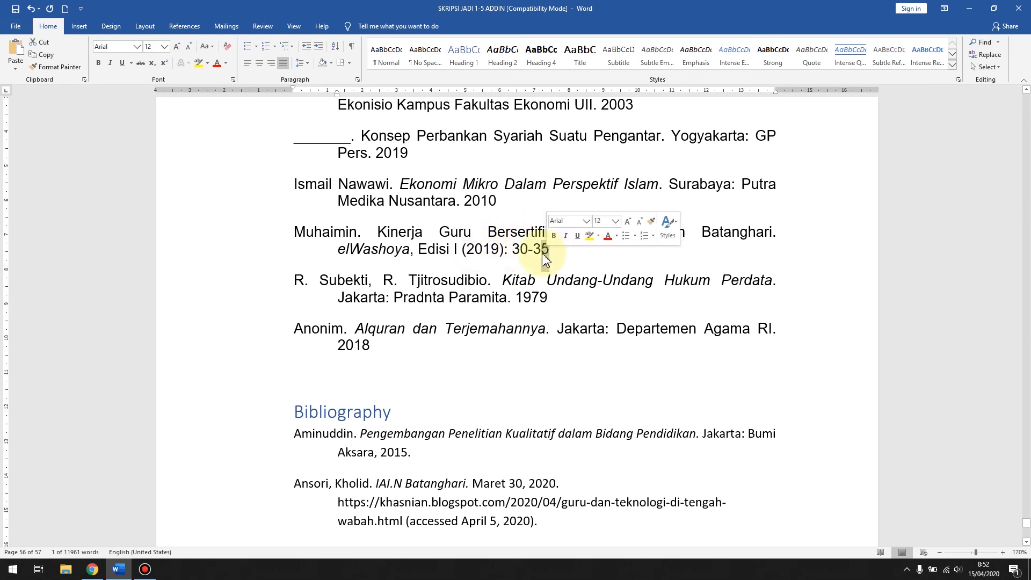
click(533, 256)
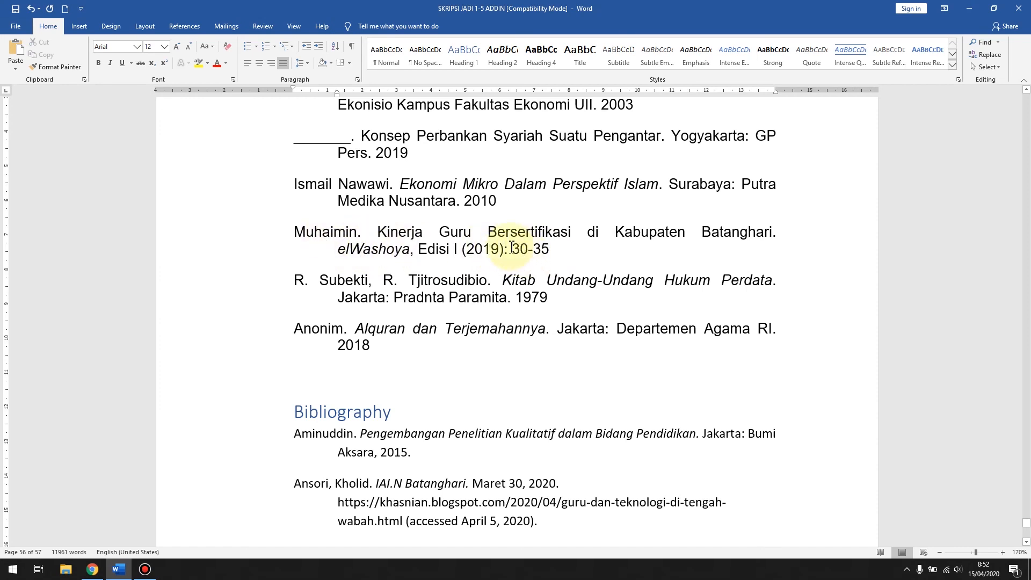
Step: Compare the manual Daftar Pustaka entries with the automatically generated bibliography below them
scroll(428, 198, up, 2)
scroll(446, 209, up, 2)
scroll(537, 185, down, 2)
scroll(526, 298, down, 3)
scroll(515, 242, down, 3)
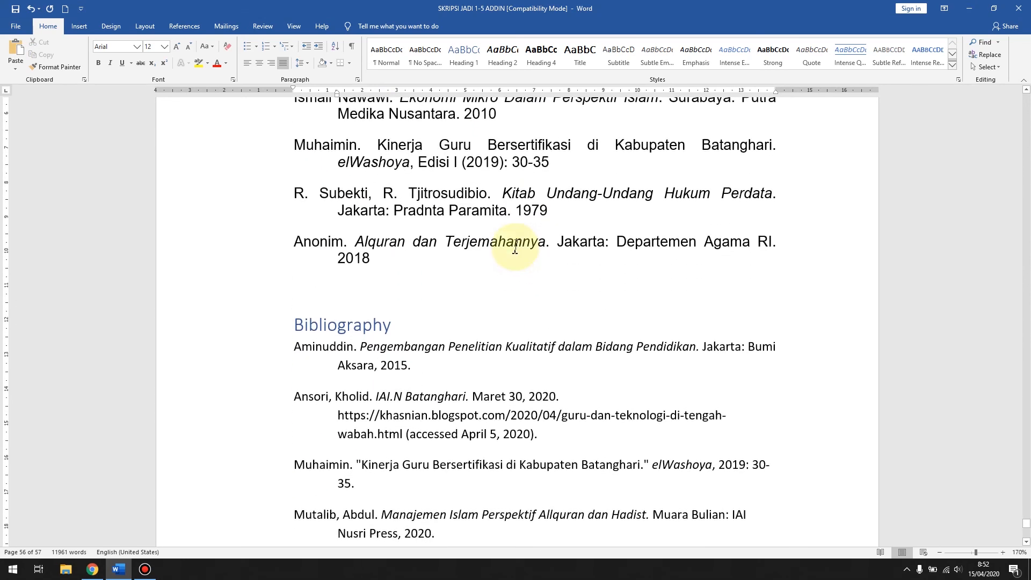
scroll(526, 247, down, 1)
scroll(517, 272, down, 5)
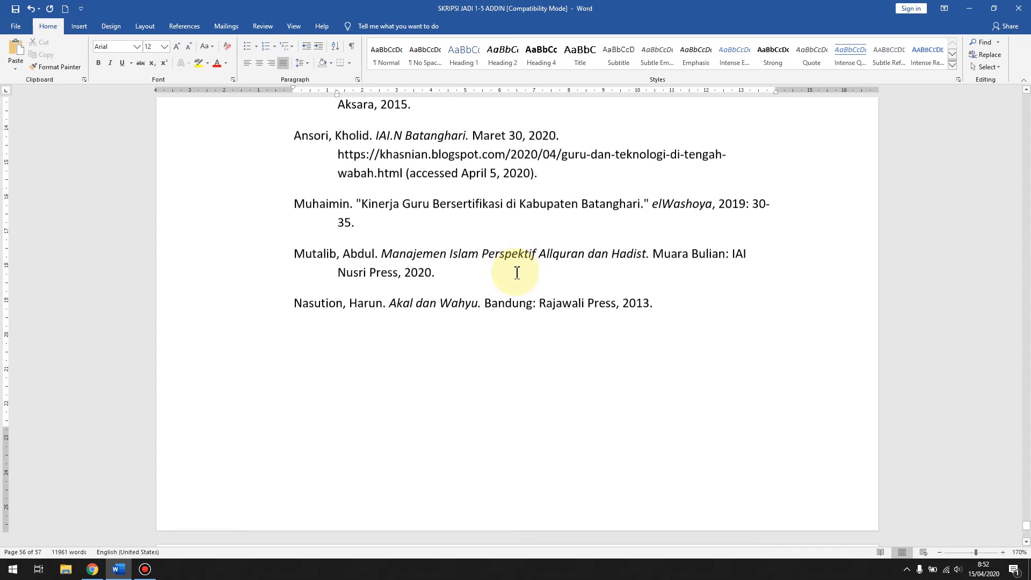
scroll(517, 273, up, 5)
scroll(516, 273, down, 2)
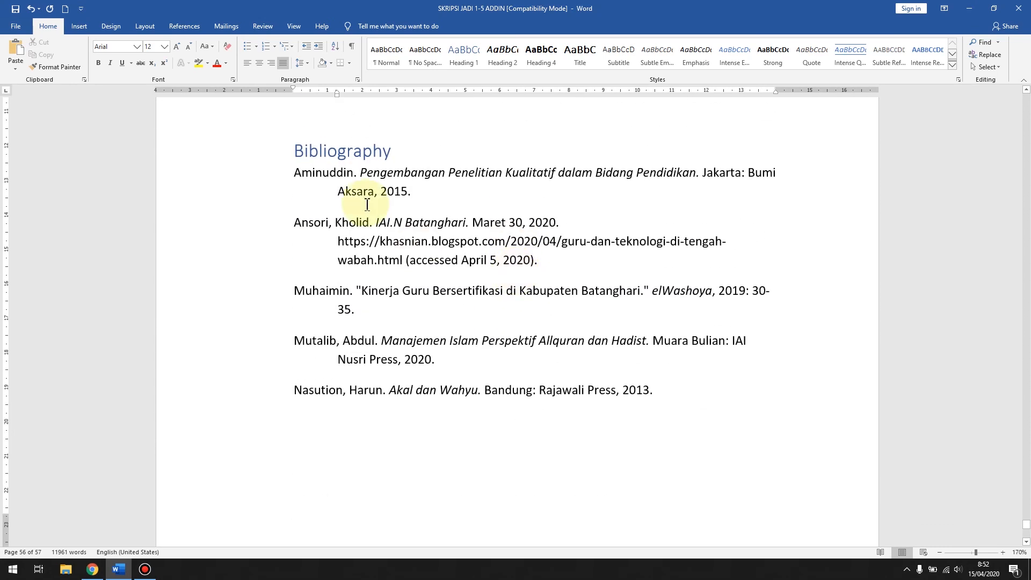
Step: Open the source manager and examine the new-source fields for the Book Section and Book types without saving a source
click(190, 26)
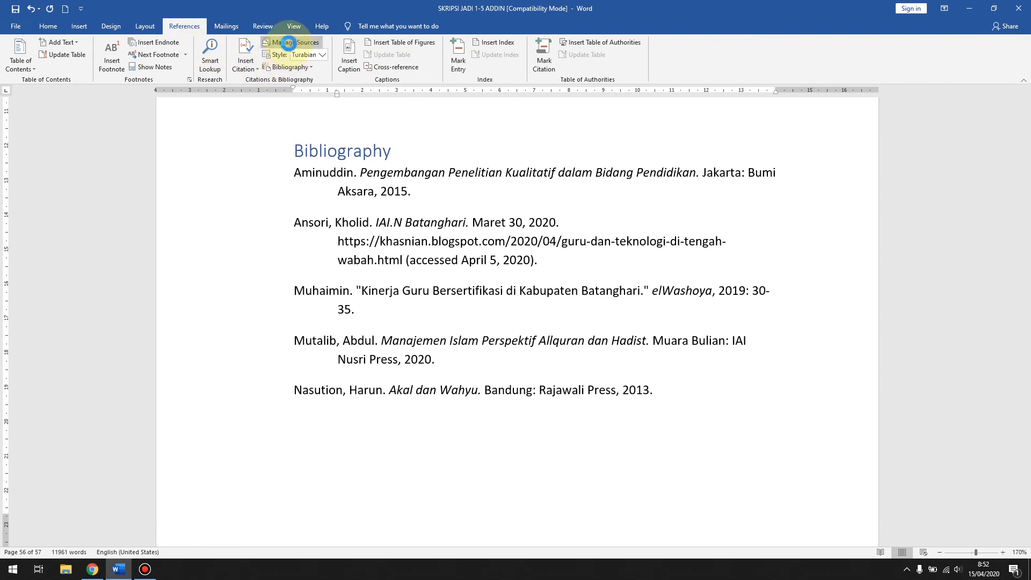
click(284, 42)
click(488, 212)
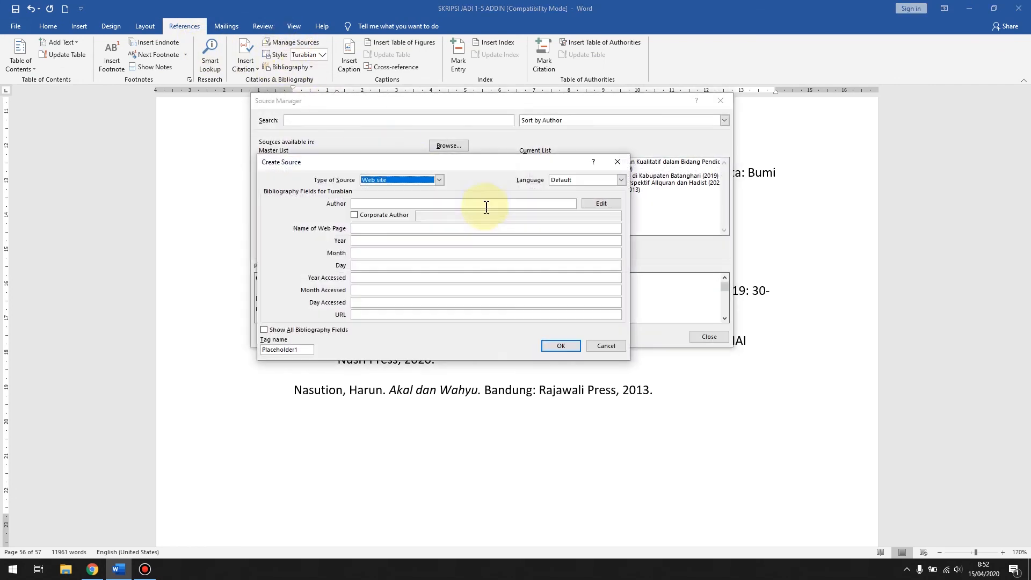
click(385, 181)
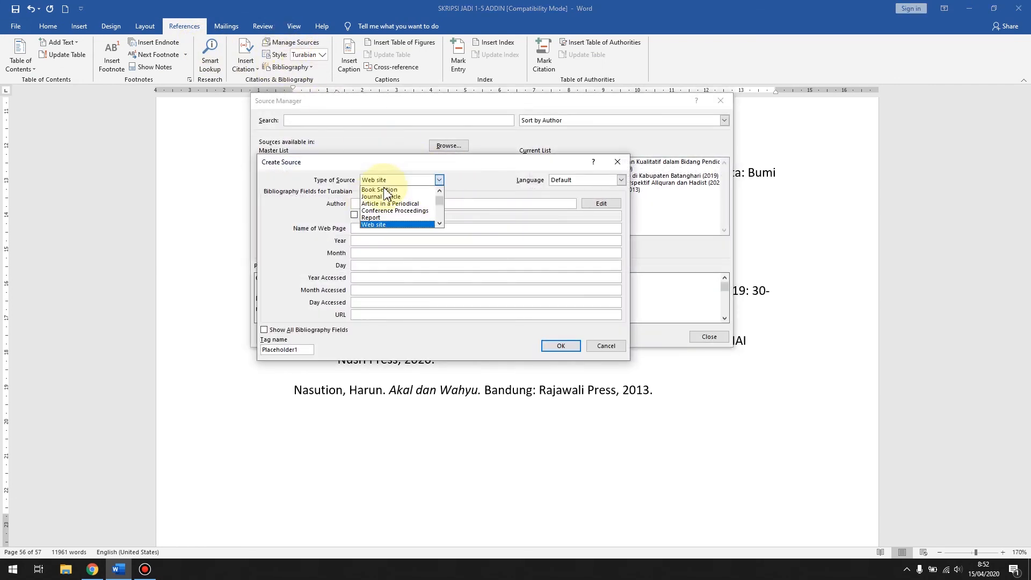
click(388, 189)
click(389, 181)
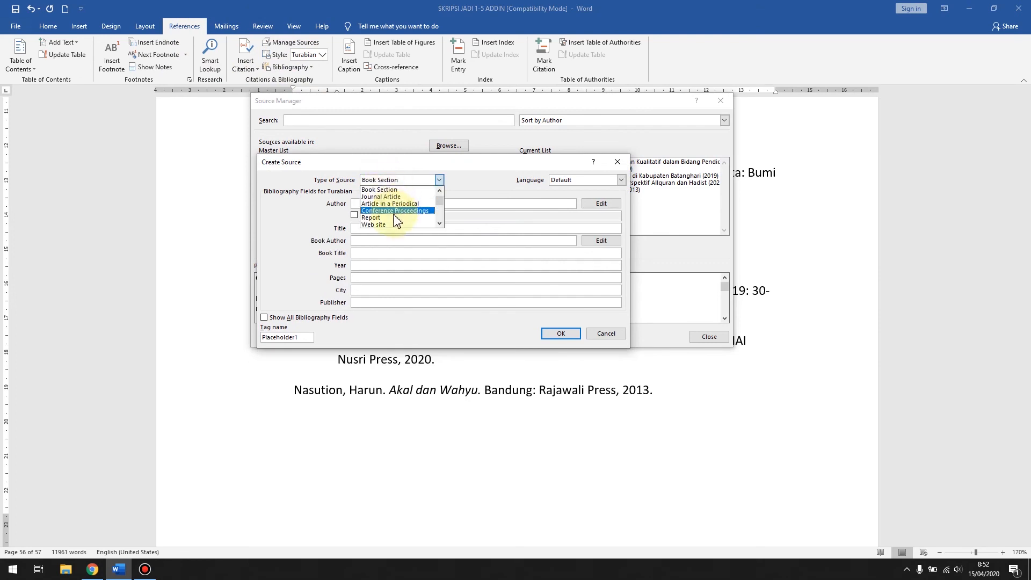
scroll(387, 193, up, 1)
click(384, 191)
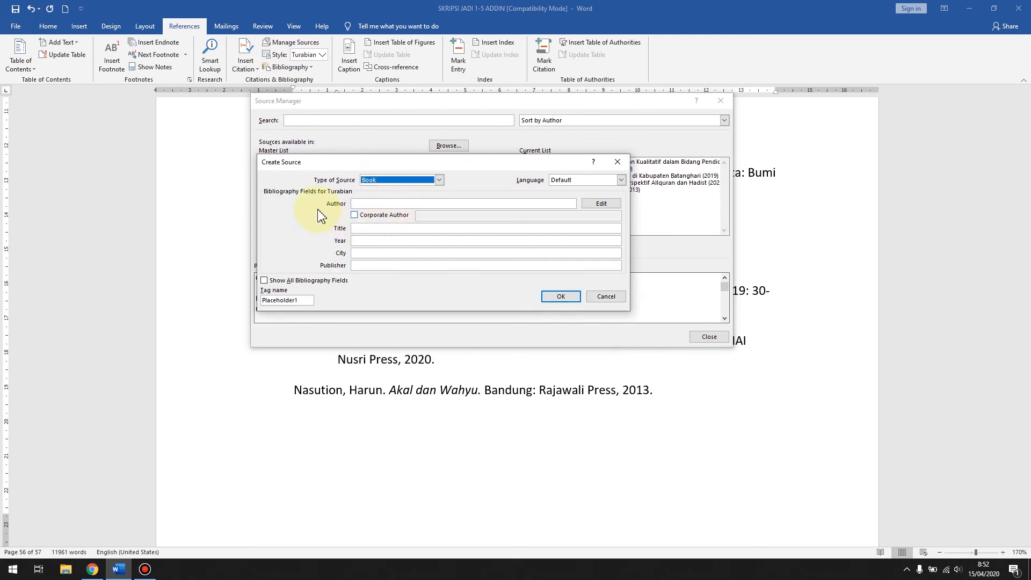
click(362, 229)
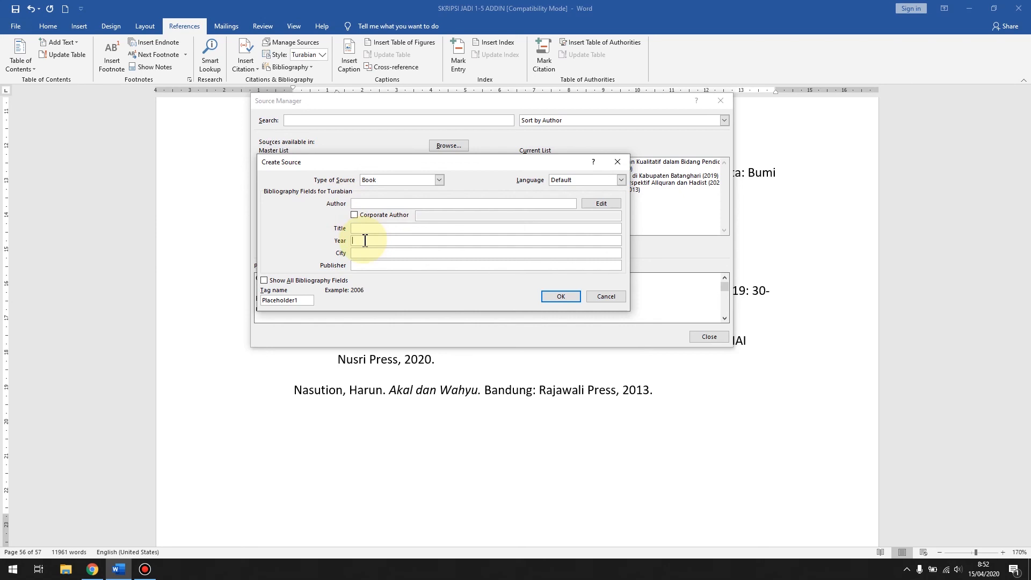
click(597, 301)
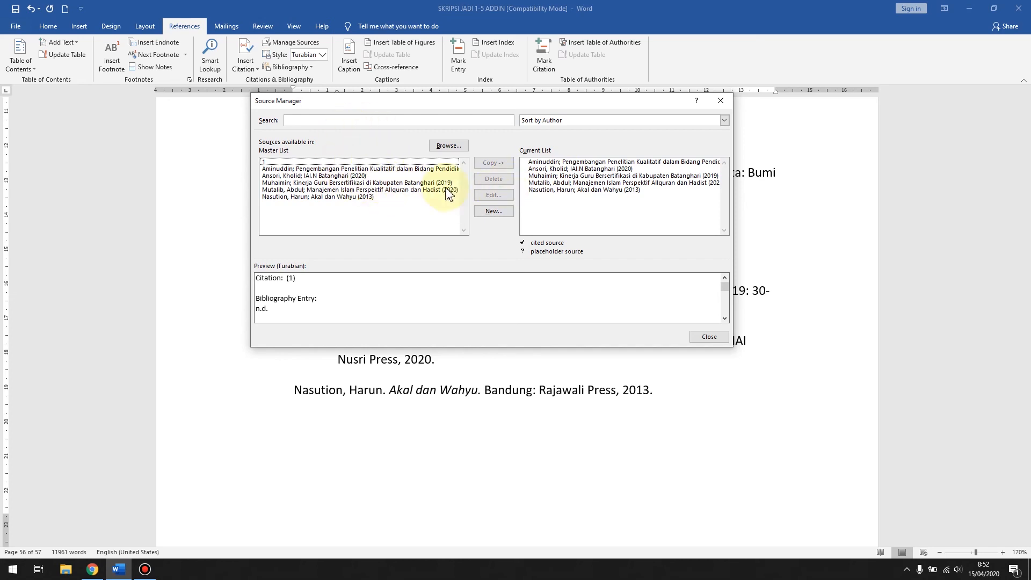
Step: Delete the "IAI.N Batanghari" (2020) web source from the document's current source list and close the source manager
click(540, 183)
key(Up)
key(Up)
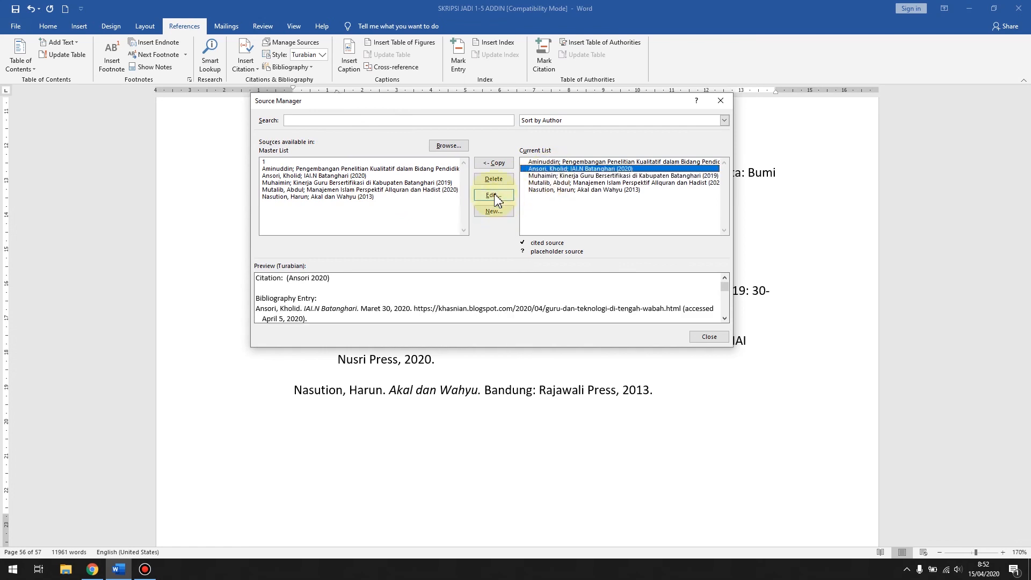
click(494, 179)
click(700, 337)
Step: Copy the "IAI.N Batanghari" (2020) web source from the master list back to the current list and check the available citations
click(251, 70)
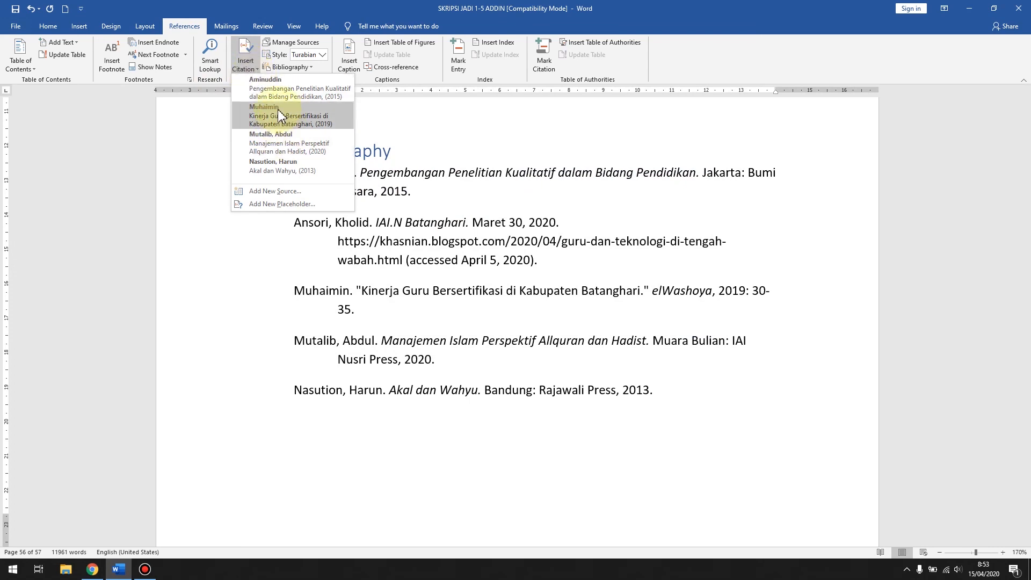
click(306, 44)
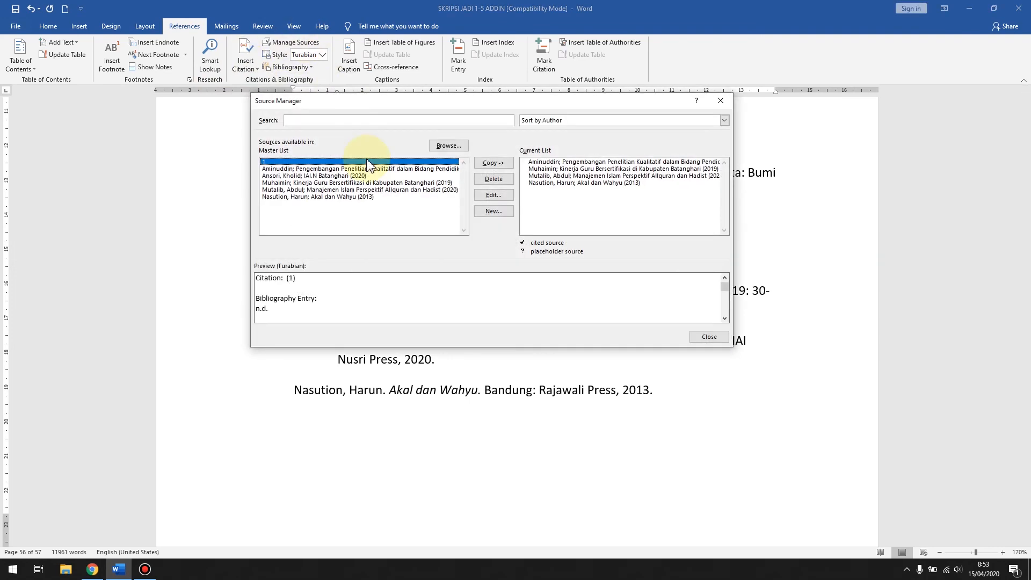
click(297, 176)
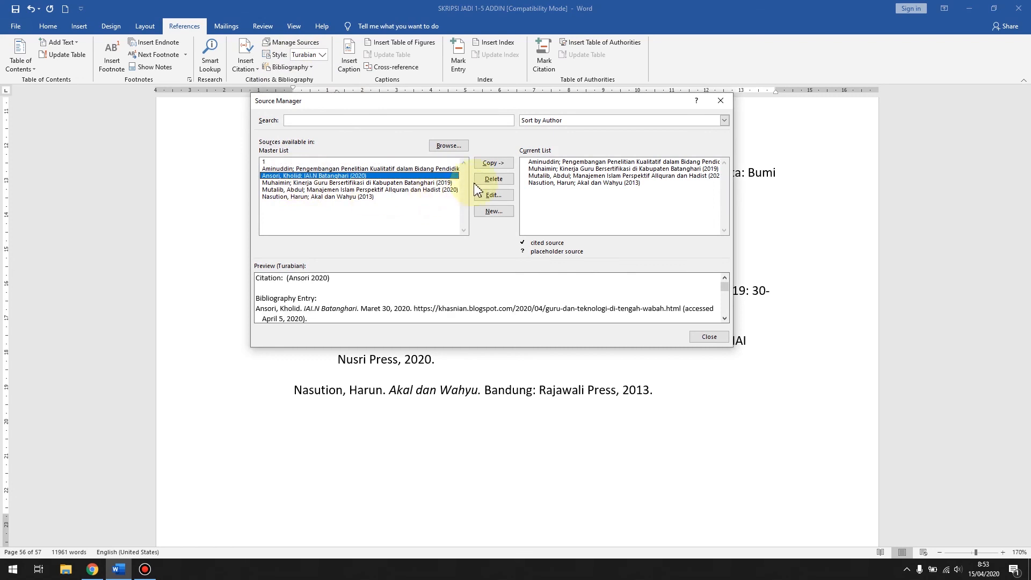
click(505, 165)
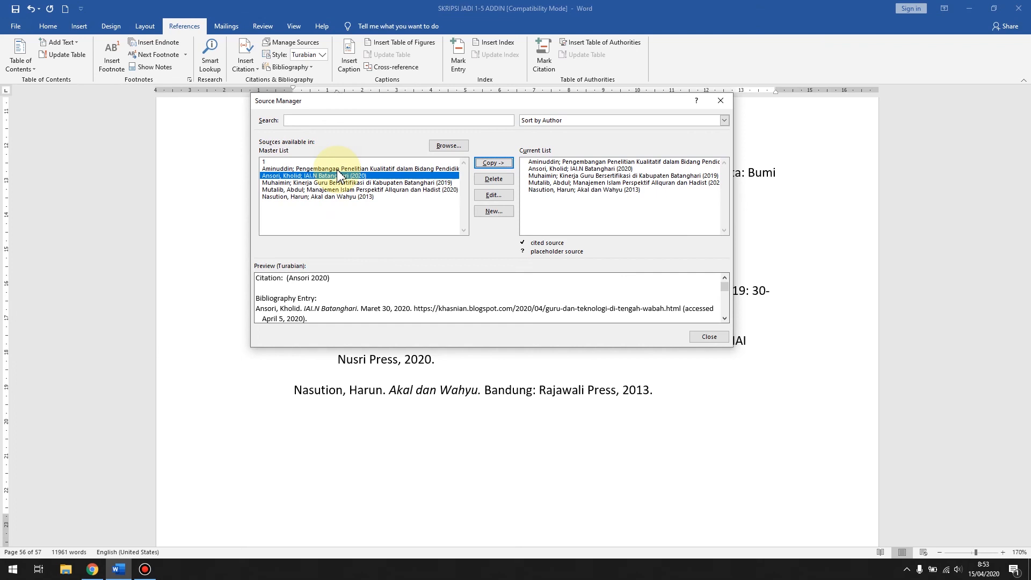
click(324, 184)
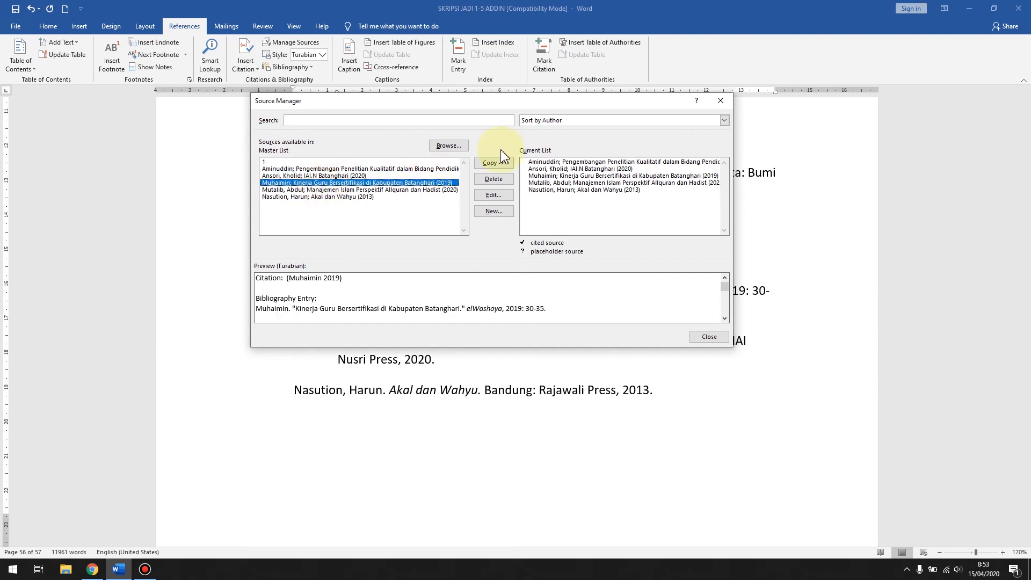
click(728, 103)
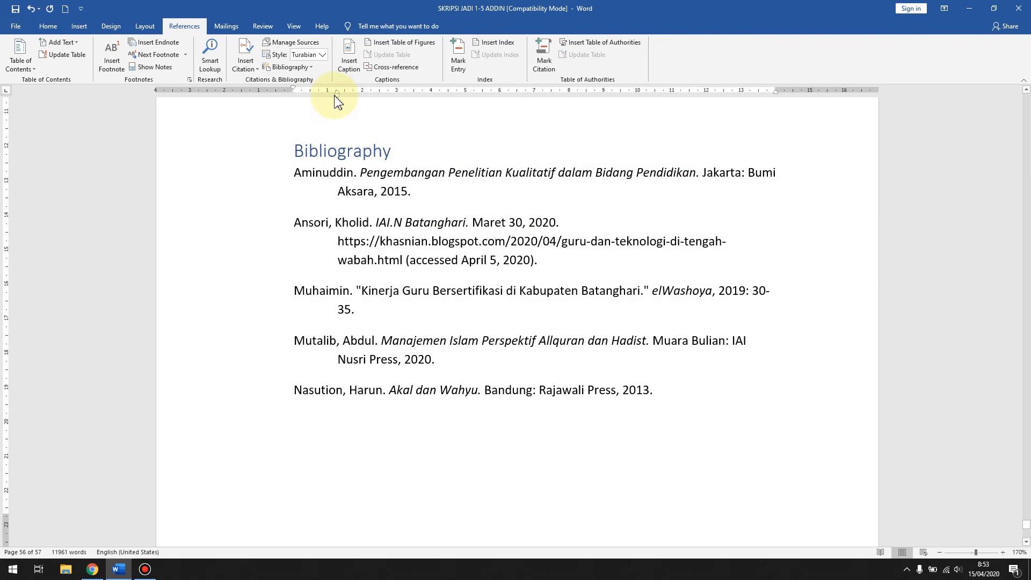
click(246, 64)
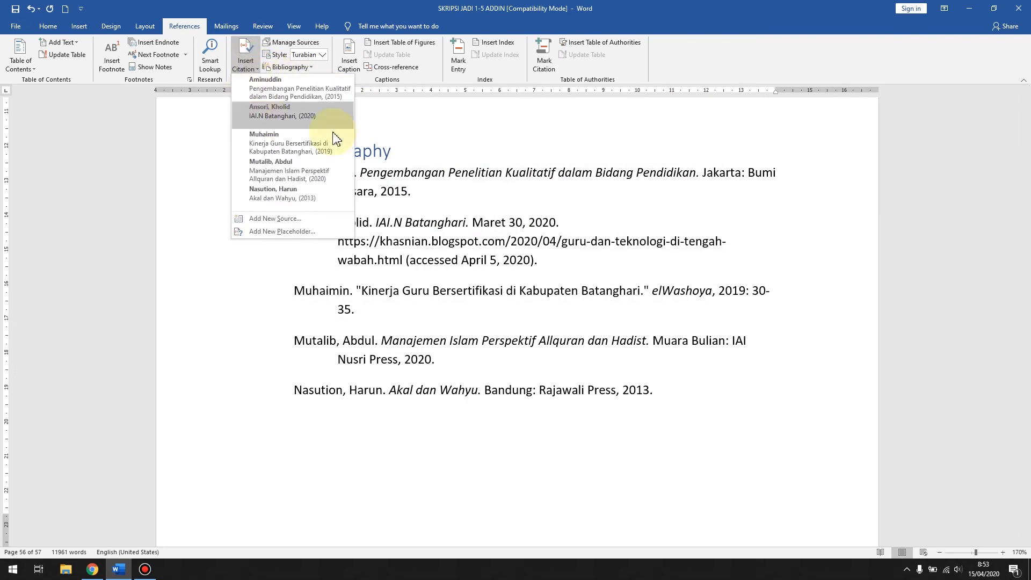
click(425, 133)
Step: Examine the author, title, place, publisher and year format of the manual Daftar Pustaka entries alongside the generated bibliography
scroll(505, 219, down, 1)
scroll(505, 221, up, 2)
scroll(505, 220, up, 1)
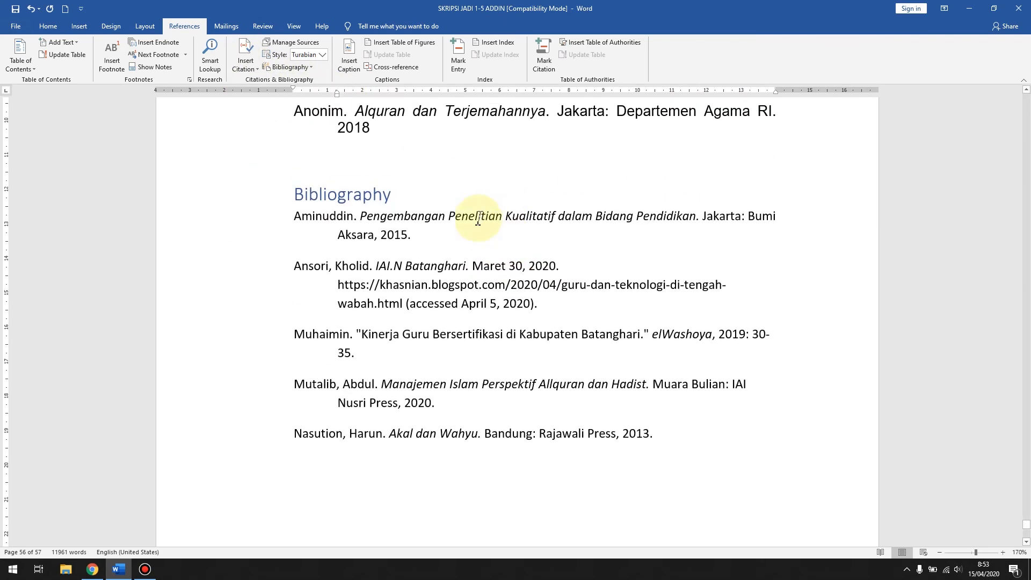
scroll(460, 196, up, 6)
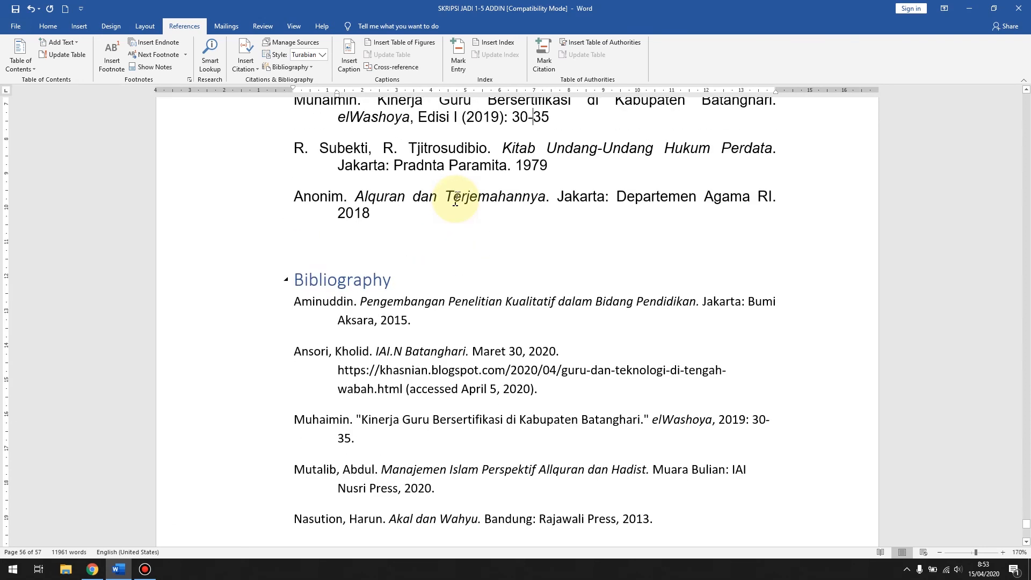
drag(296, 189, 374, 313)
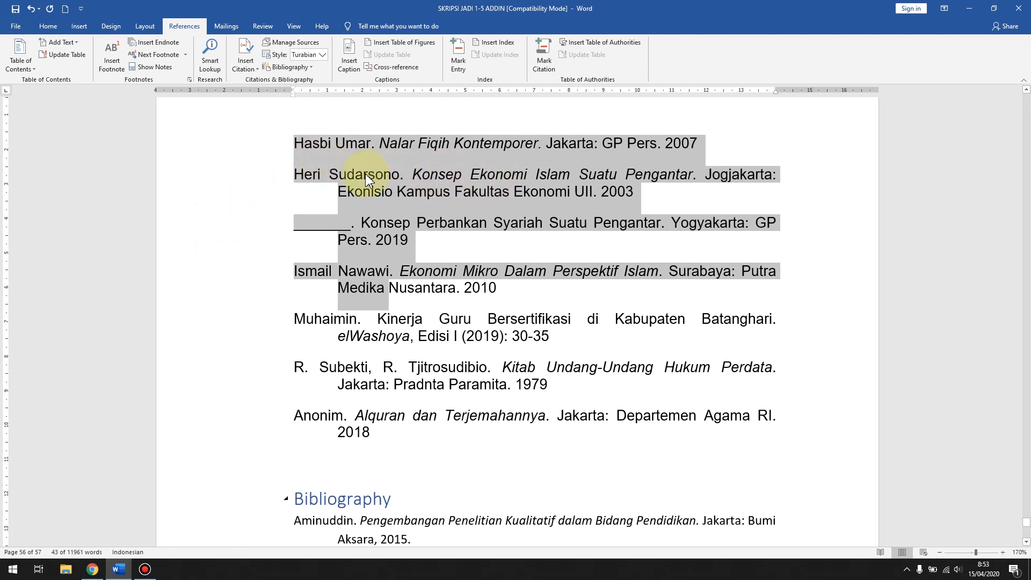
click(377, 145)
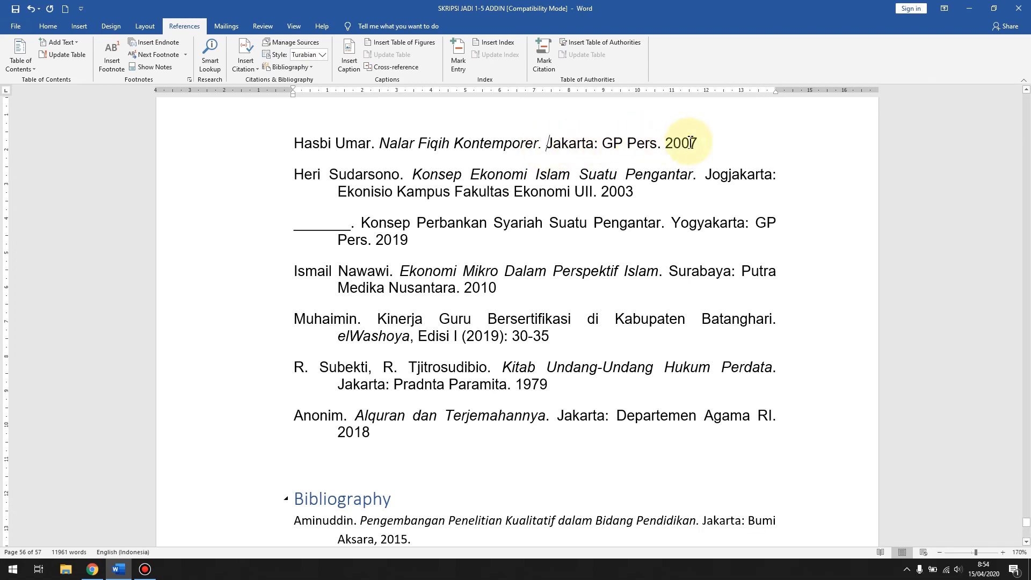
click(666, 141)
scroll(639, 177, down, 3)
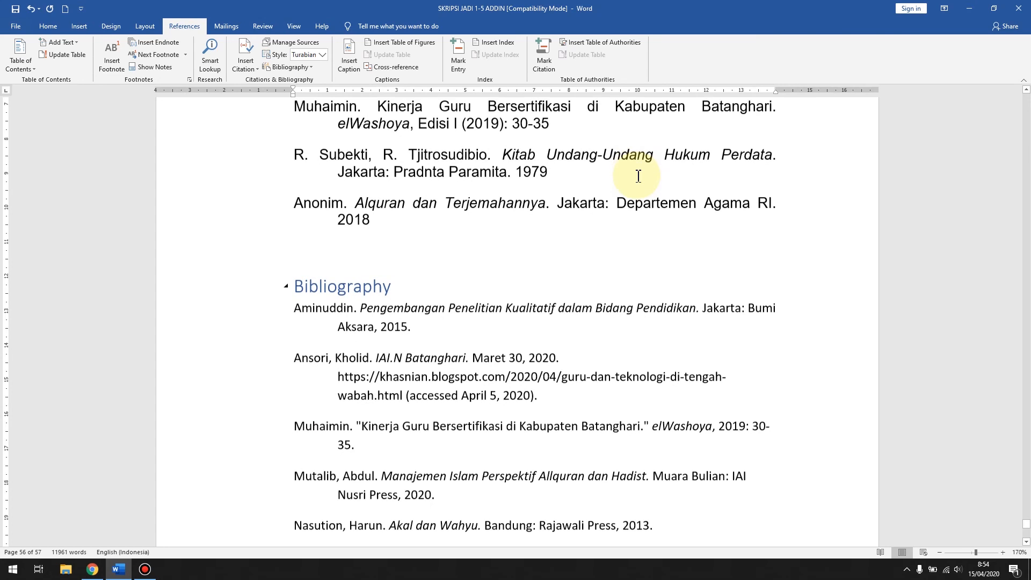
scroll(639, 176, up, 5)
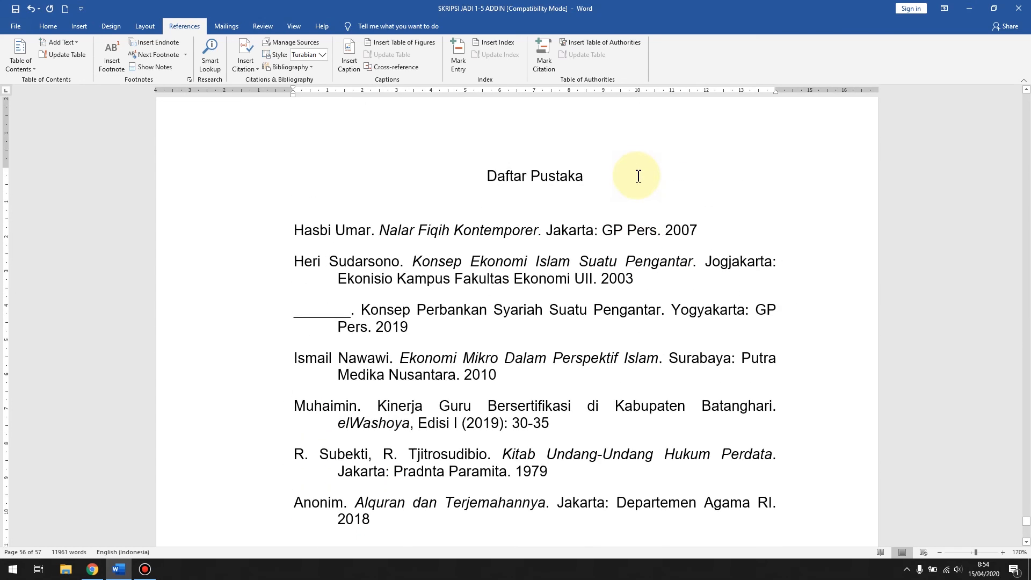
scroll(639, 176, down, 1)
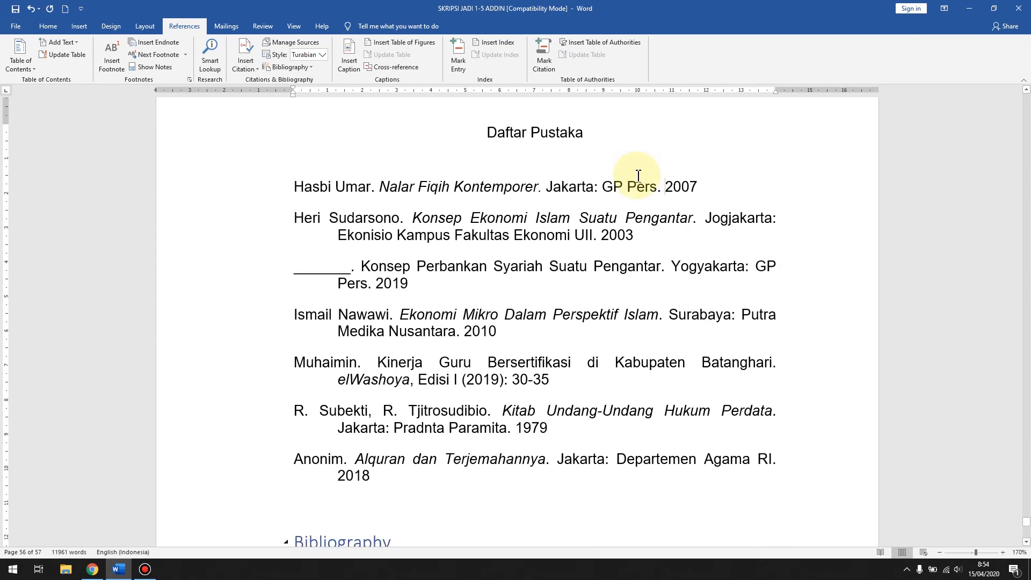